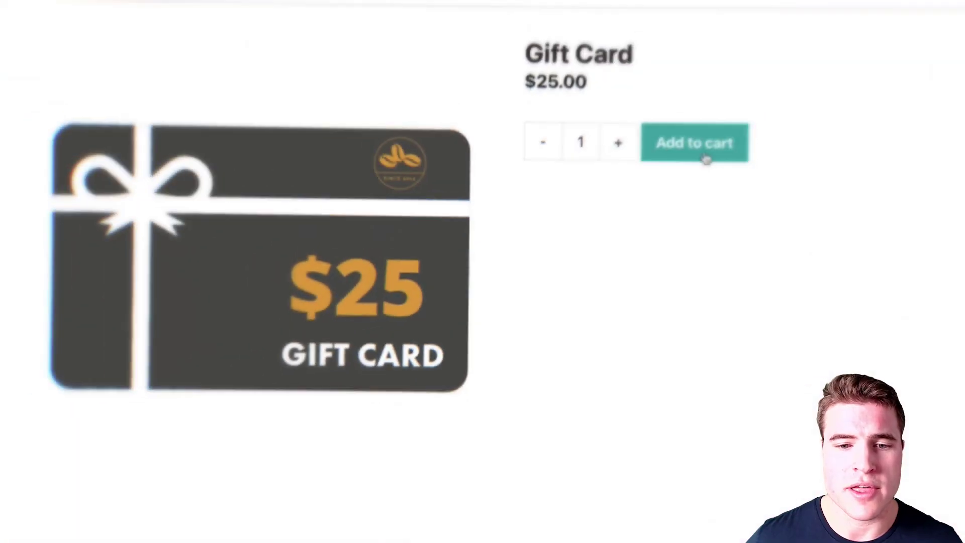
# - Add the $25 Gift Card to the cart and choose to gift it to someone else
pyautogui.click(683, 152)
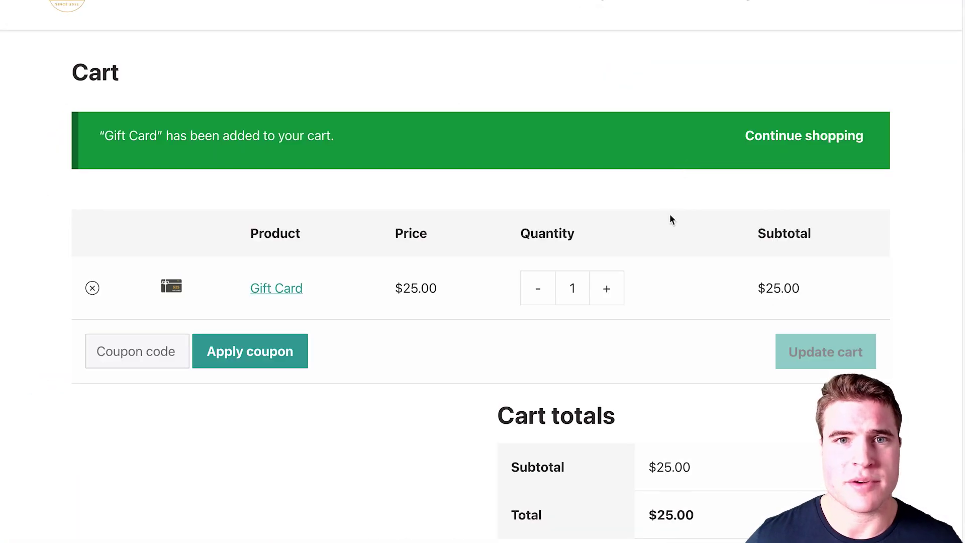
pyautogui.scroll(-2, 668, 213)
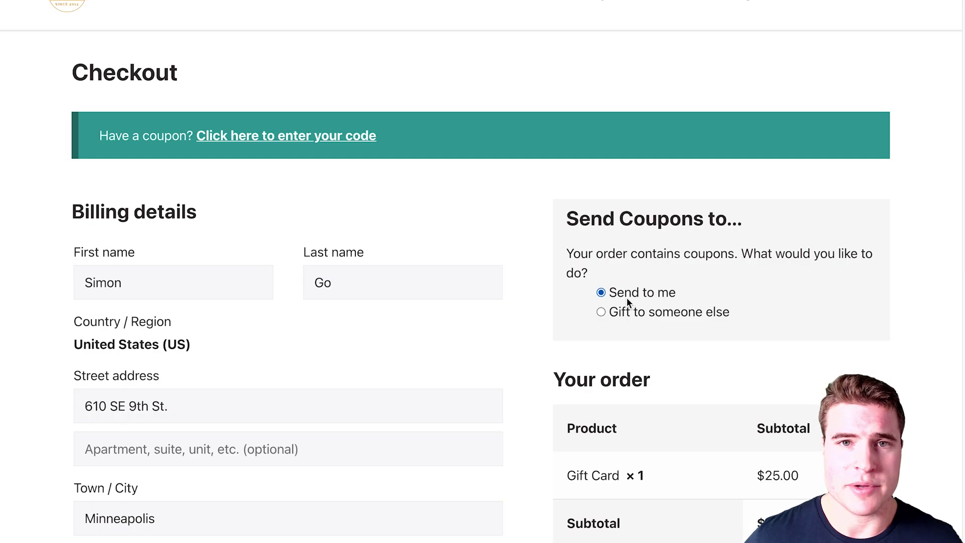
pyautogui.scroll(-2, 626, 297)
pyautogui.click(640, 239)
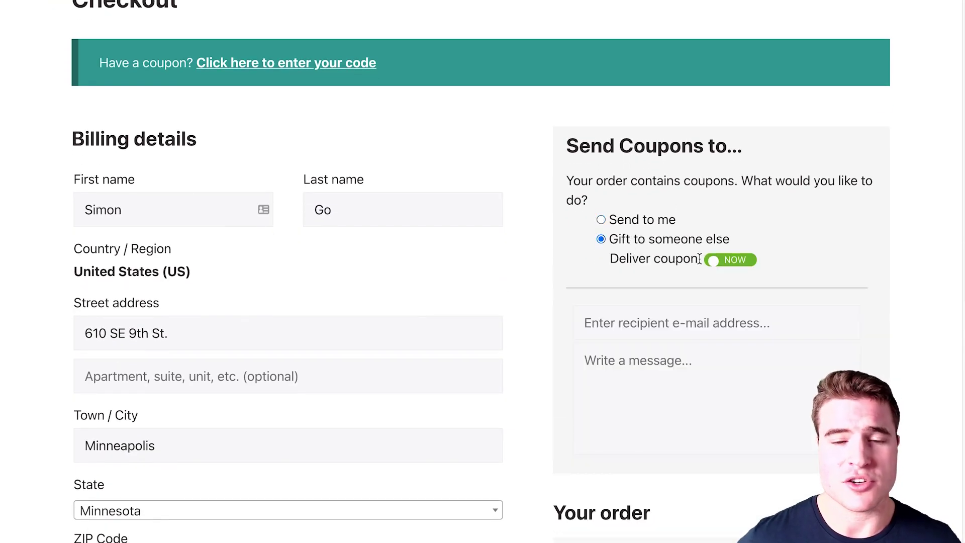
# - Schedule the coupon delivery for 23 February 2022 at 06:44
pyautogui.click(733, 262)
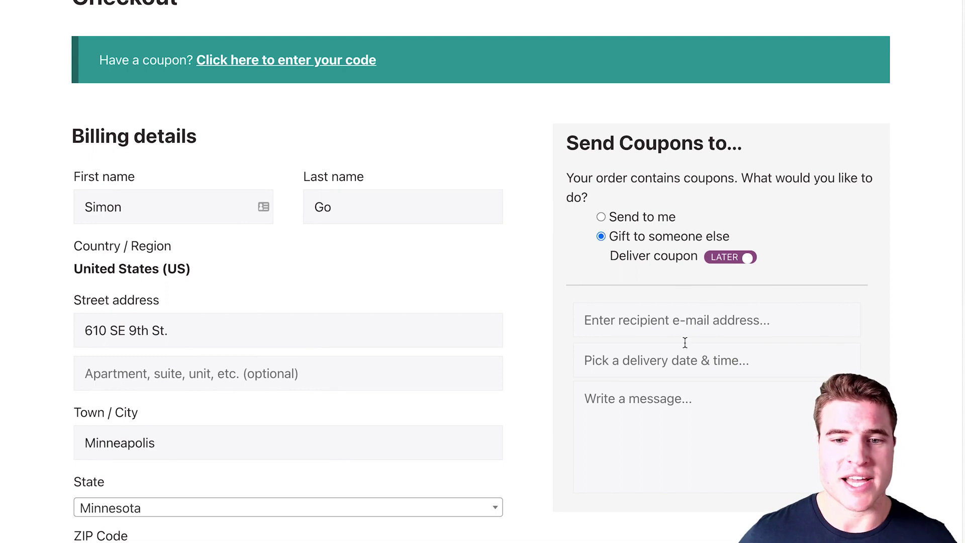
pyautogui.click(685, 350)
pyautogui.click(800, 21)
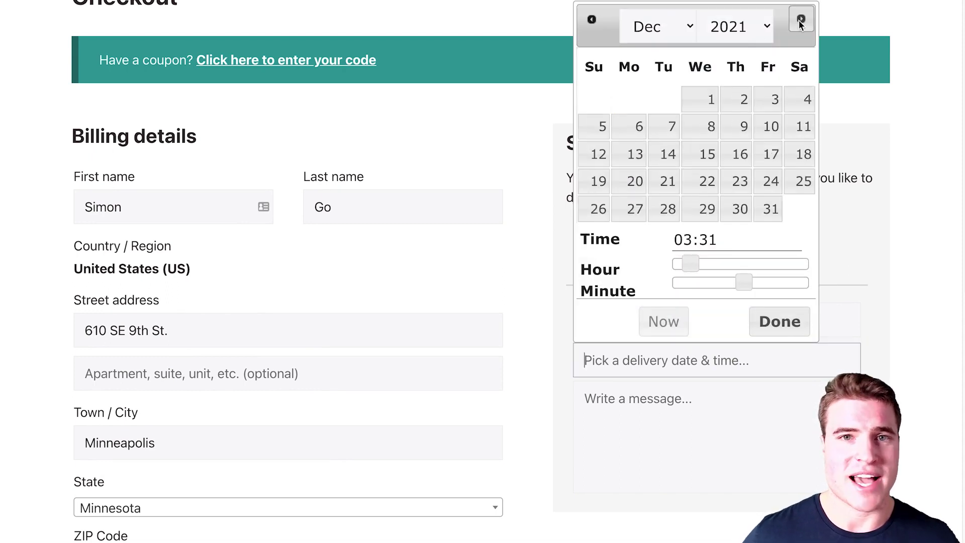
pyautogui.click(801, 20)
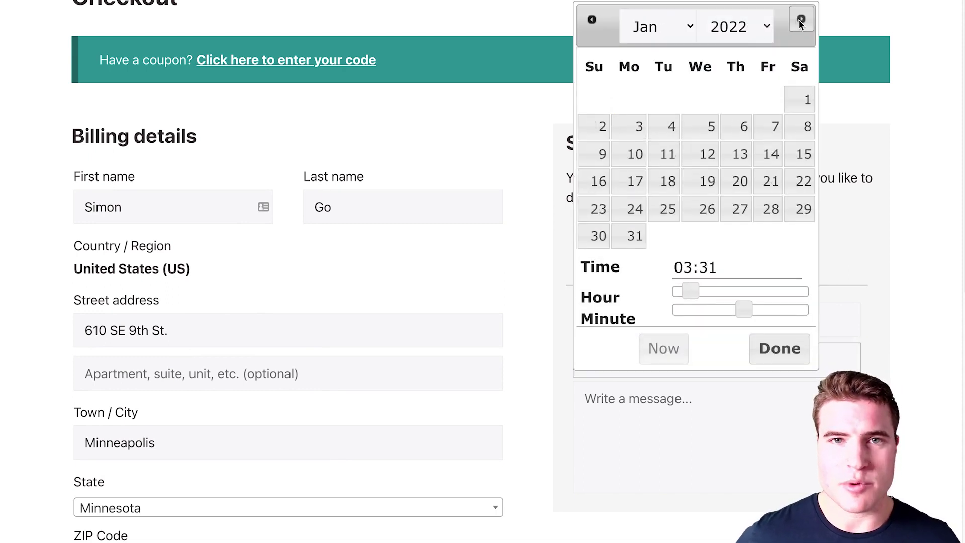
pyautogui.click(801, 21)
pyautogui.click(707, 181)
pyautogui.moveTo(690, 264); pyautogui.dragTo(772, 283)
pyautogui.click(837, 212)
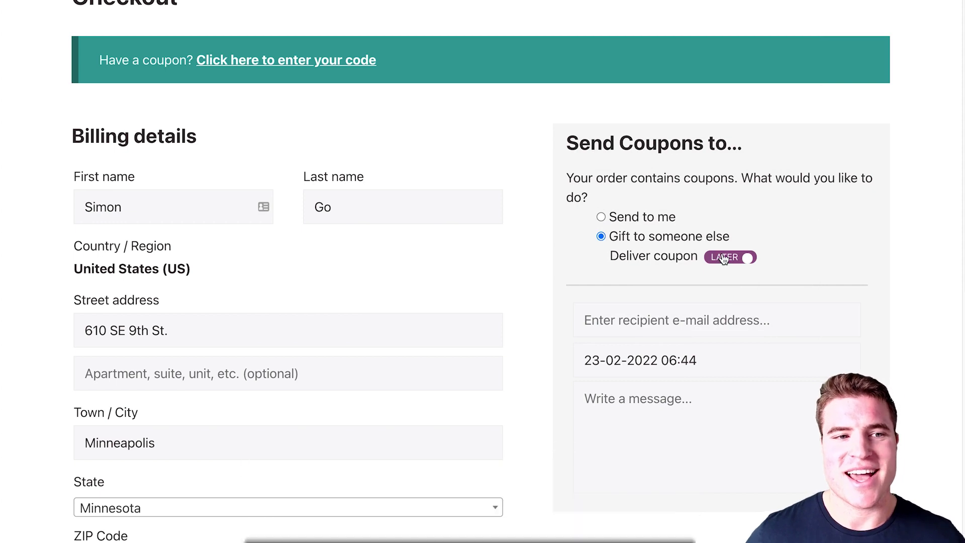
# - Switch coupon delivery back to immediate and begin entering the recipient's e-mail
pyautogui.click(719, 259)
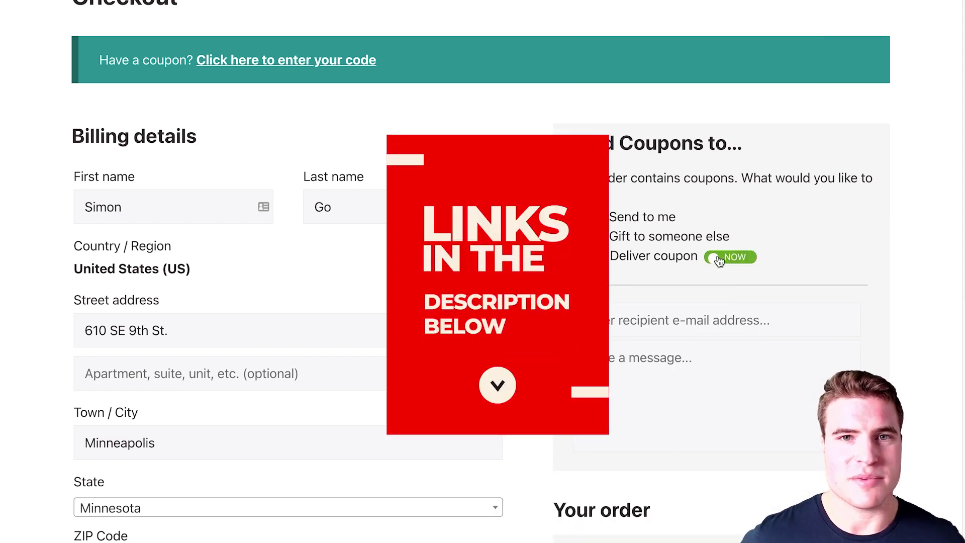
pyautogui.click(632, 313)
pyautogui.write('te')
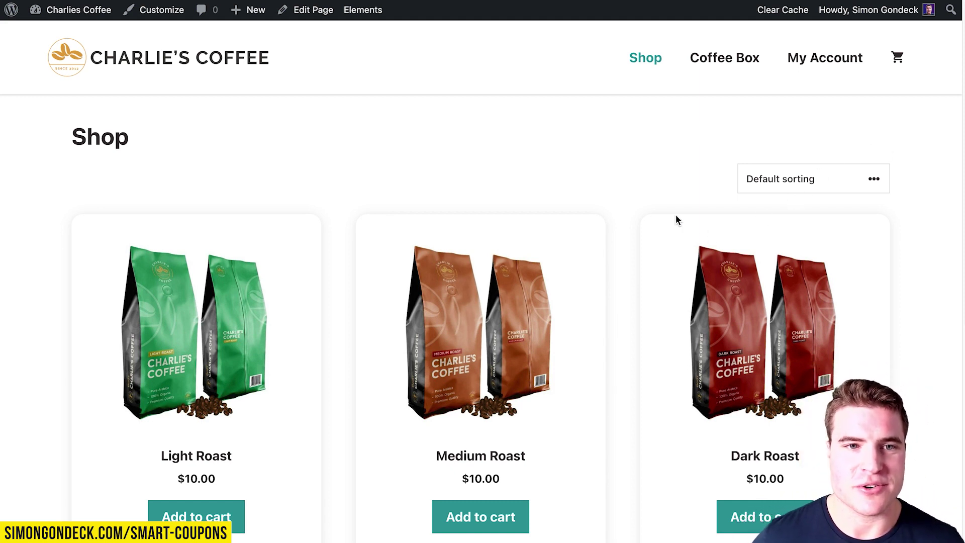
# - Title the new product 'Gift Card', set regular price 25 and mark it Virtual
pyautogui.moveTo(262, 17)
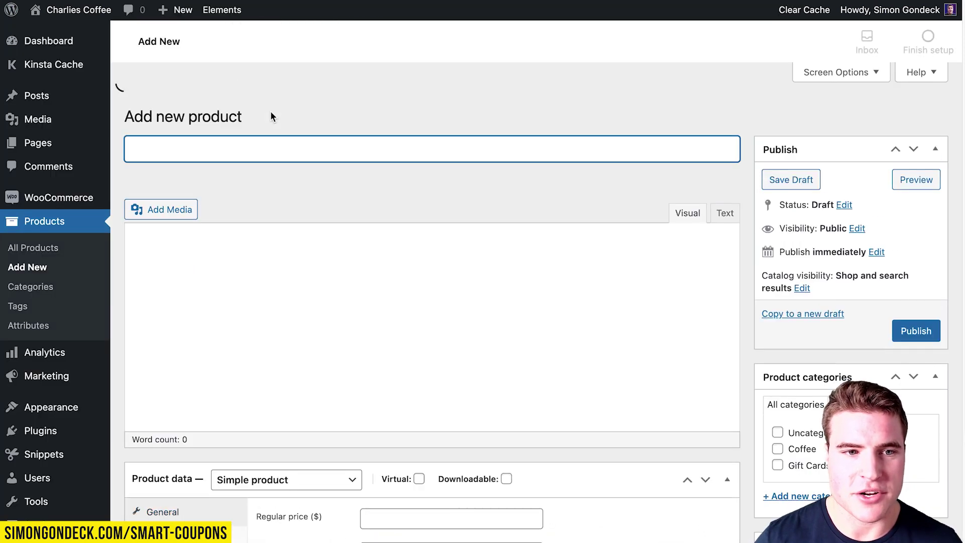
pyautogui.write('Gift Card')
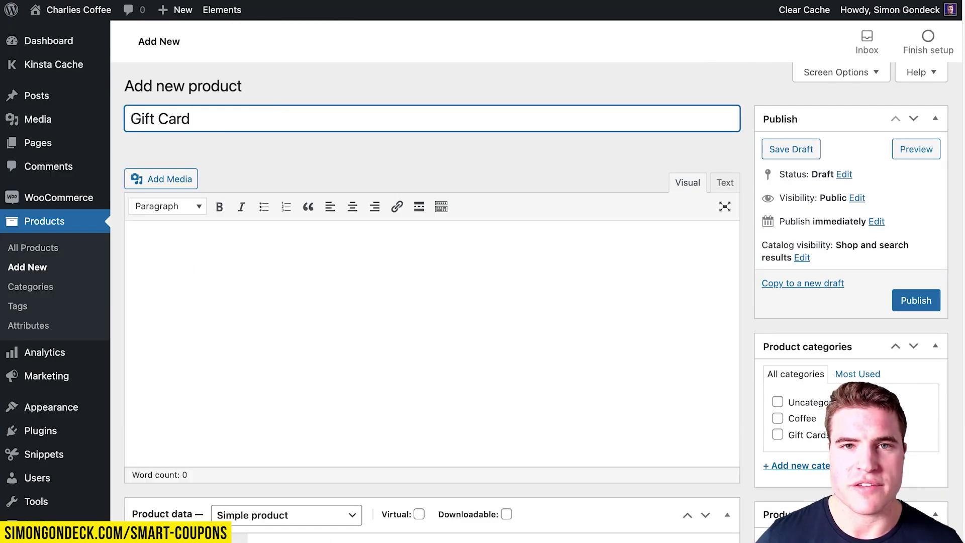
pyautogui.scroll(-2, 320, 222)
pyautogui.scroll(-3, 320, 222)
pyautogui.click(406, 425)
pyautogui.write('25')
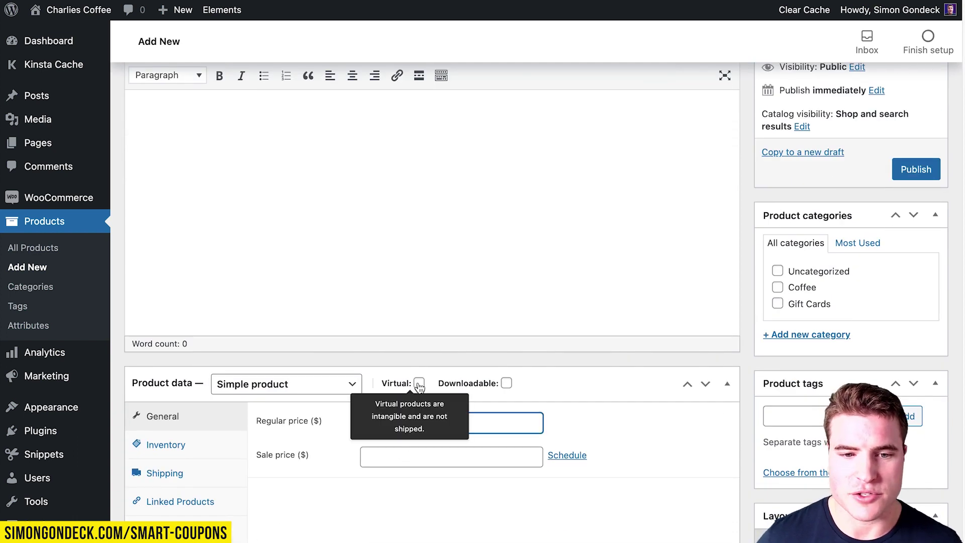
pyautogui.click(419, 383)
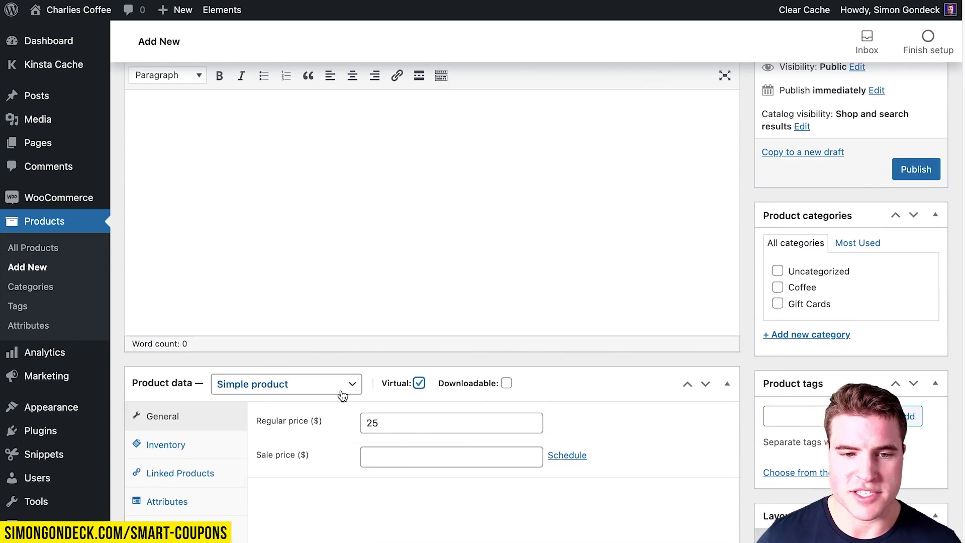
# - Set the $25 gift card picture as product image, publish, and view the product
pyautogui.moveTo(424, 391)
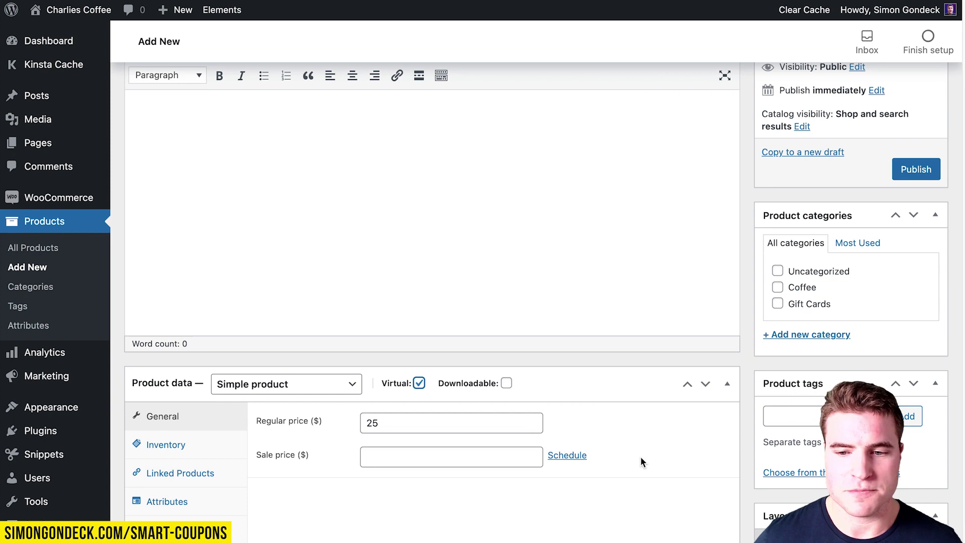
pyautogui.scroll(-5, 654, 468)
pyautogui.click(785, 506)
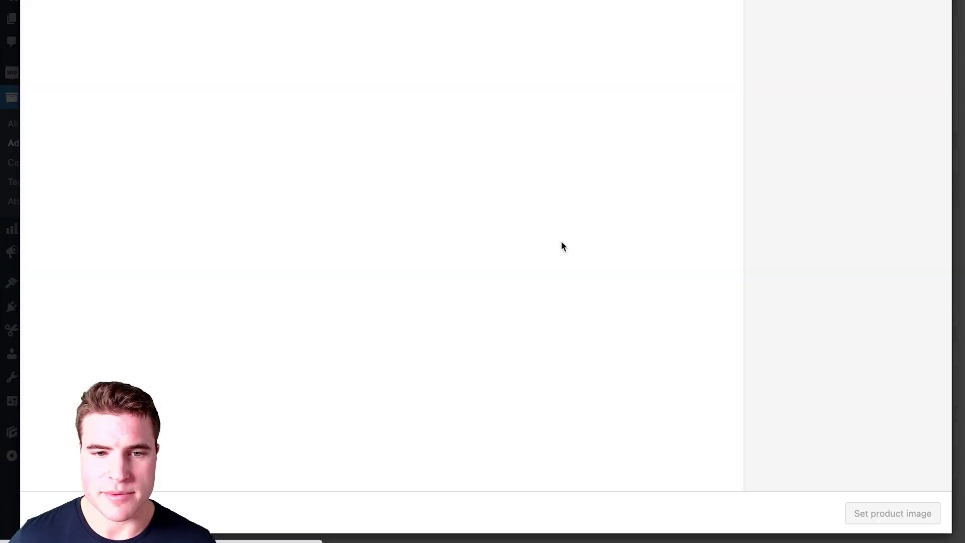
pyautogui.click(411, 168)
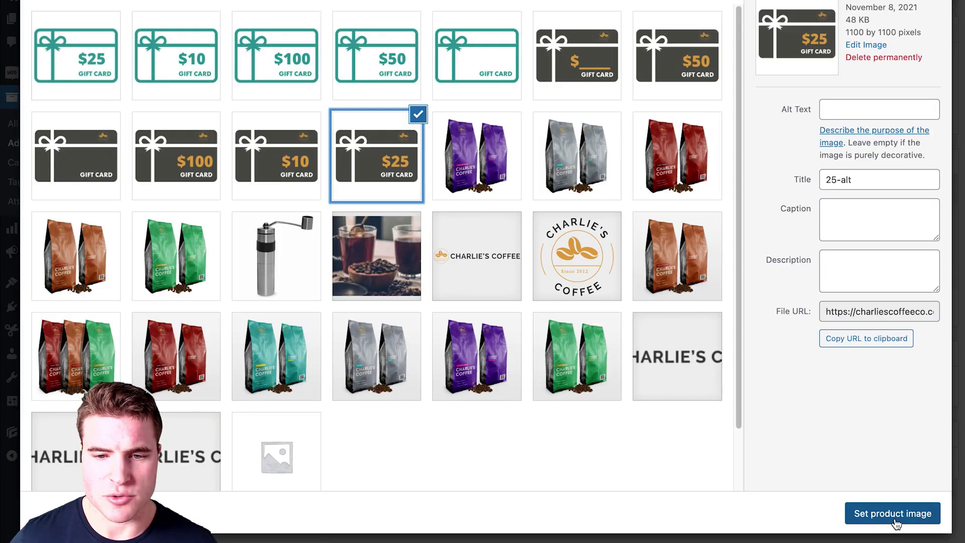
pyautogui.click(869, 515)
pyautogui.scroll(7, 622, 340)
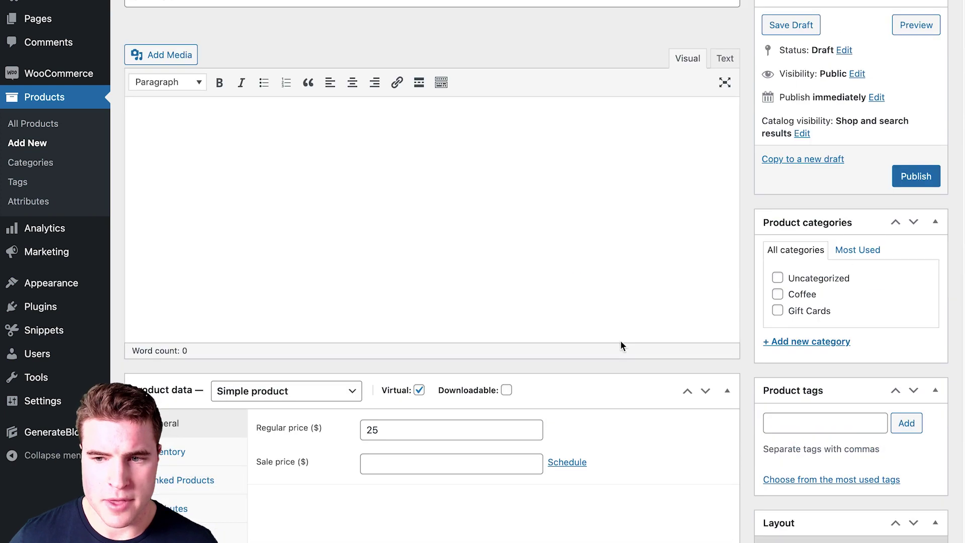
pyautogui.click(912, 176)
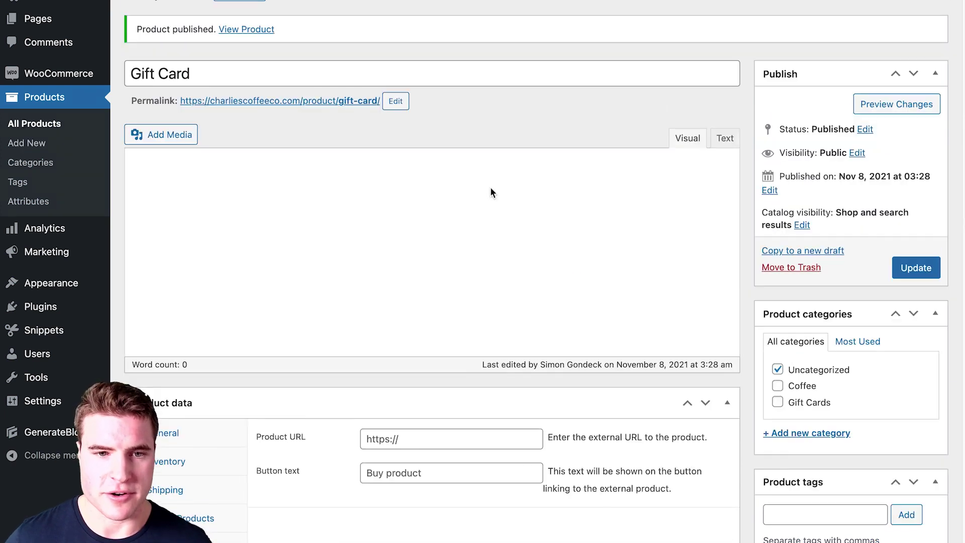
pyautogui.click(327, 70)
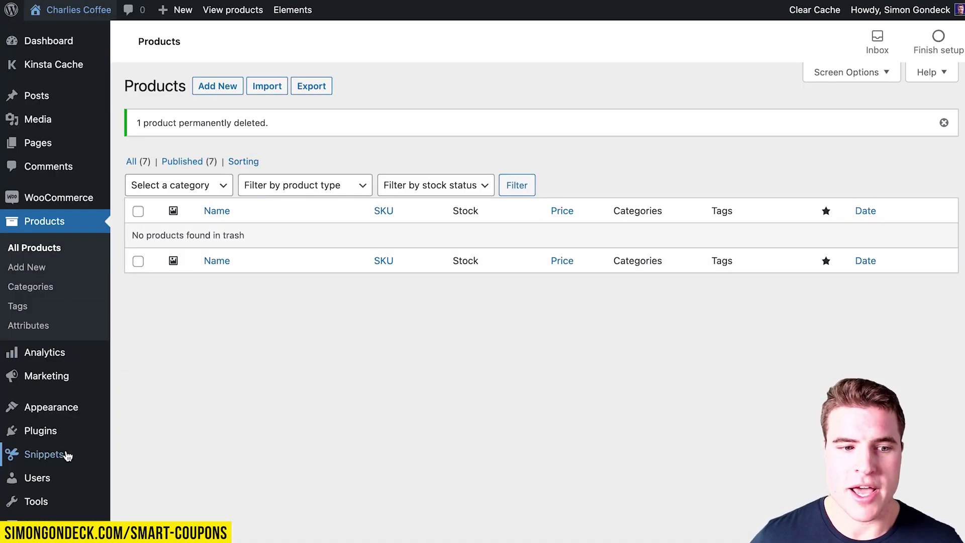
# - Permanently delete the trashed product so the Products trash is empty
pyautogui.moveTo(76, 441)
# - Upload the Smart Coupons zip, install and activate the plugin, and open its Settings
pyautogui.click(130, 455)
pyautogui.click(249, 56)
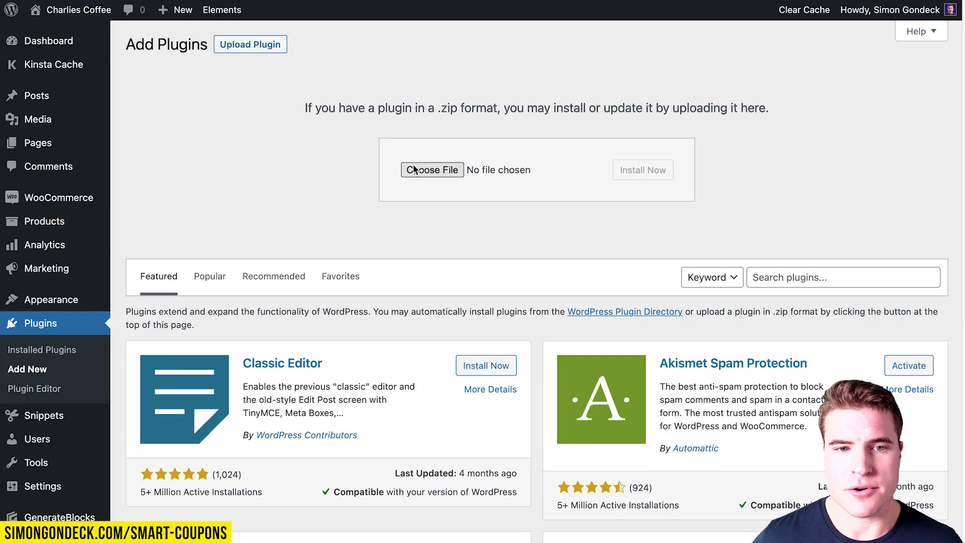
pyautogui.click(431, 169)
pyautogui.doubleClick(374, 342)
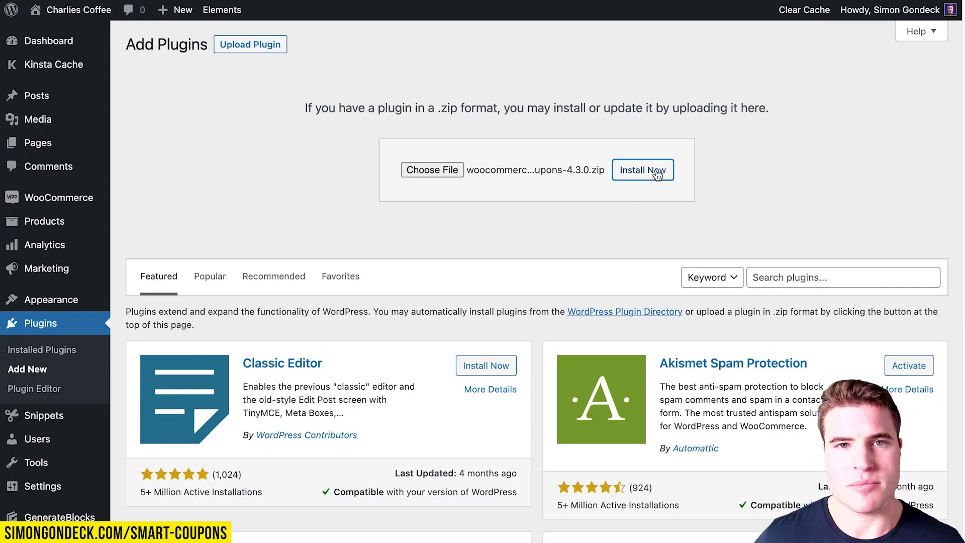
pyautogui.click(656, 171)
pyautogui.click(173, 171)
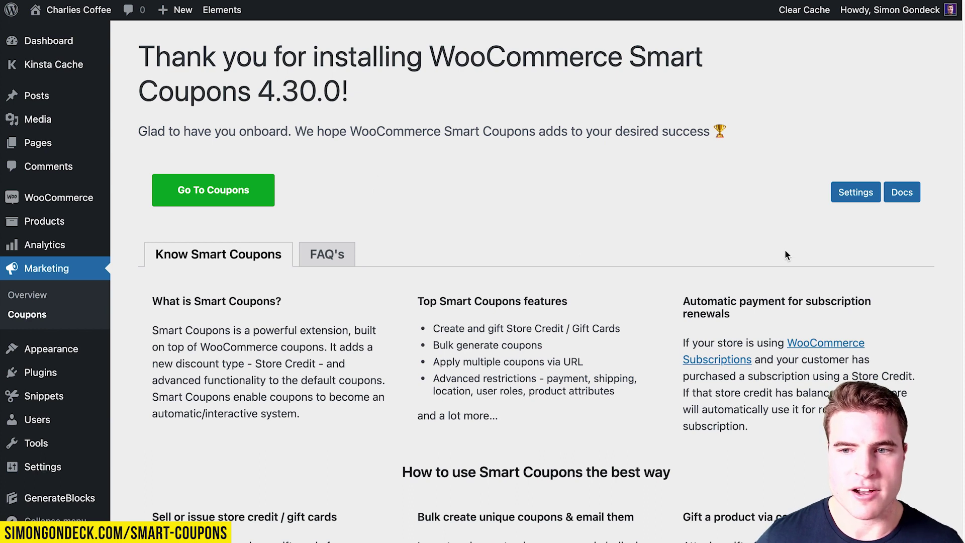
pyautogui.click(838, 196)
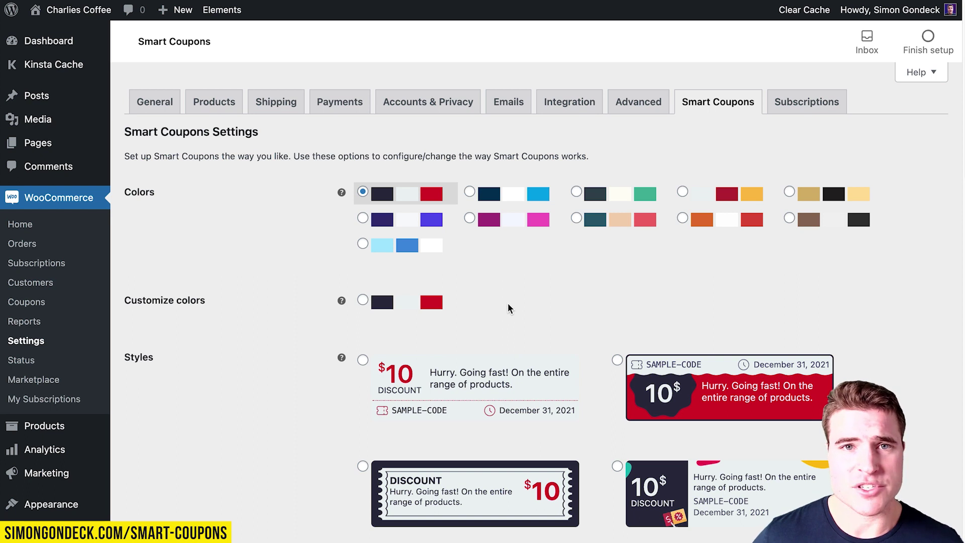
# - Enter 'Gift Card' as the singular store credit label and paste it into the plural label
pyautogui.scroll(-2, 503, 294)
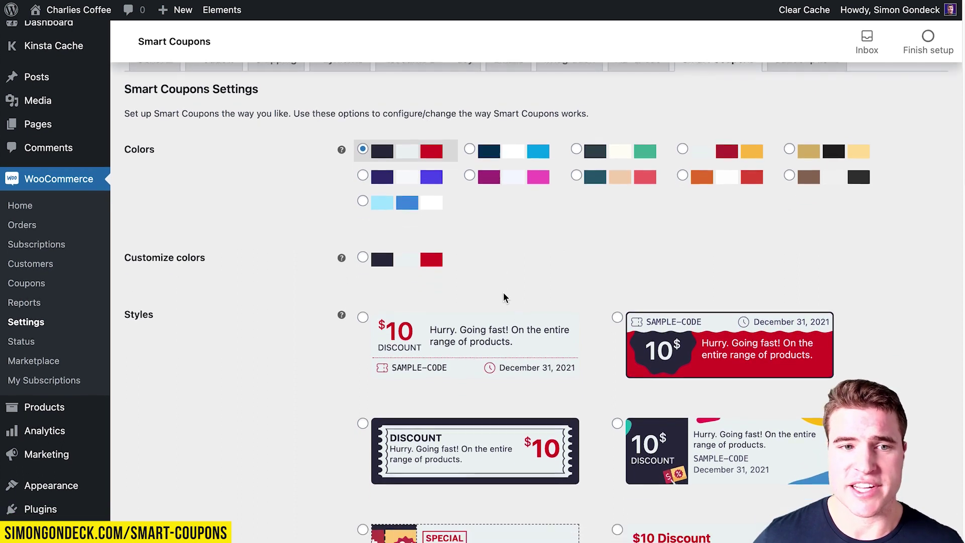
pyautogui.scroll(-10, 495, 294)
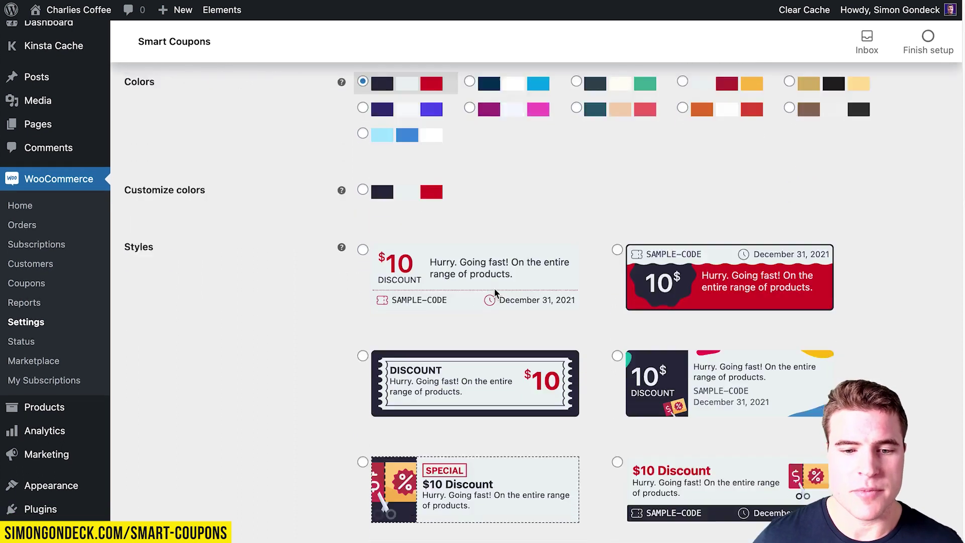
pyautogui.scroll(-15, 464, 302)
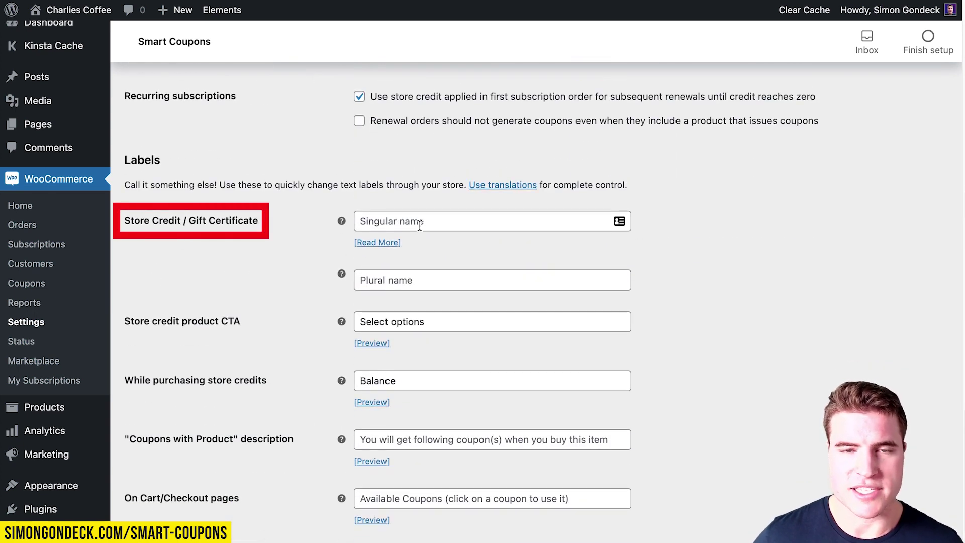
pyautogui.click(424, 224)
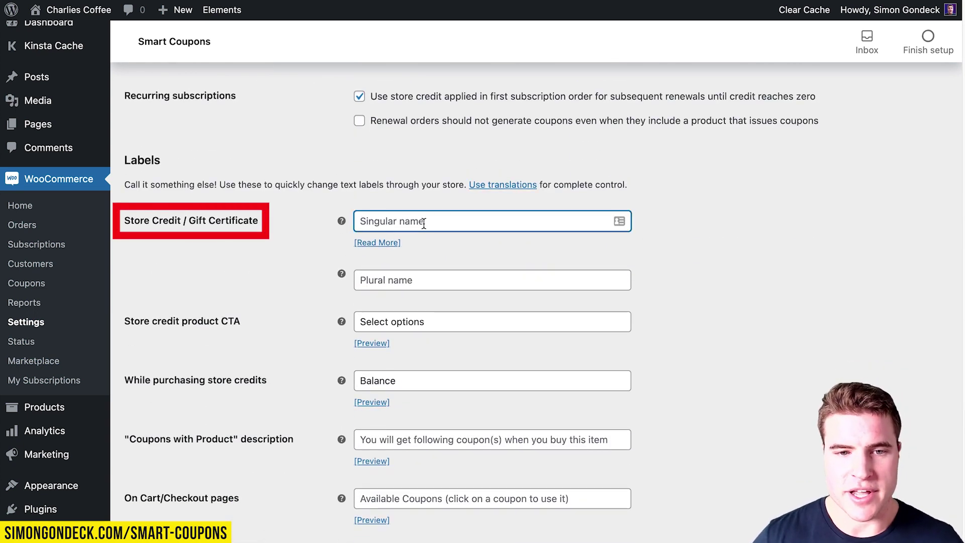
pyautogui.write('Gift Card')
pyautogui.press('super+a')
pyautogui.press('super+c')
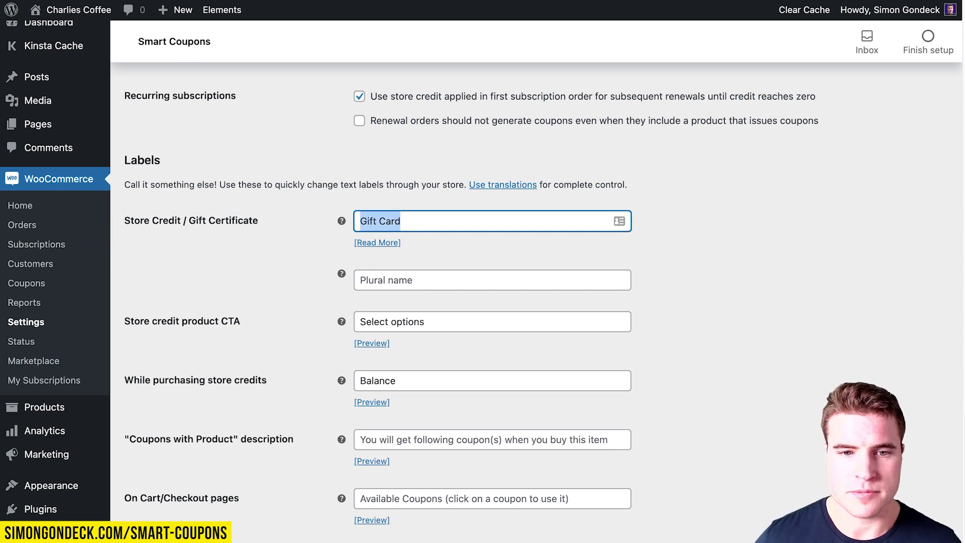
pyautogui.click(422, 282)
pyautogui.press('super+v')
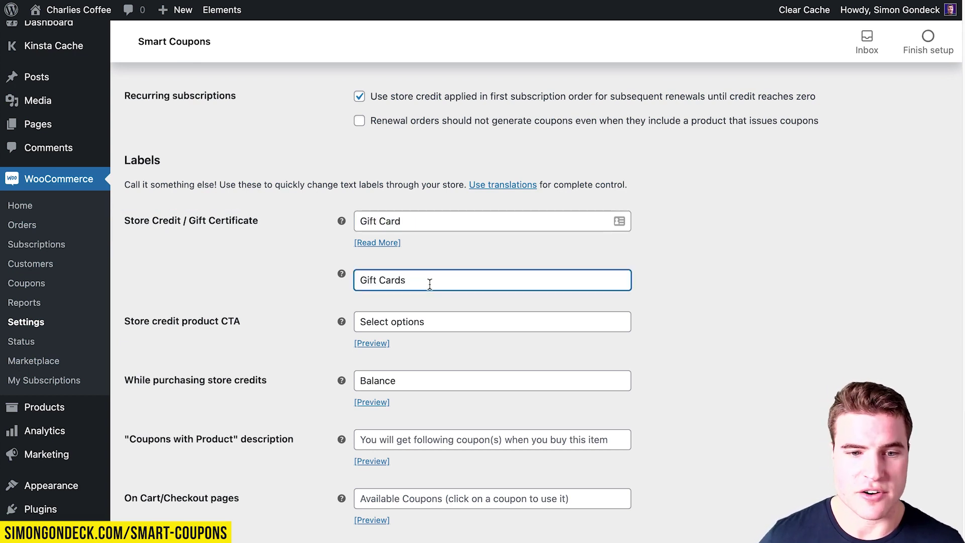
# - Edit the Balance label field and continue down the Smart Coupons settings
pyautogui.scroll(-2, 430, 331)
pyautogui.moveTo(404, 306); pyautogui.dragTo(355, 303)
pyautogui.click(417, 302)
pyautogui.scroll(-1, 430, 368)
pyautogui.scroll(-3, 429, 370)
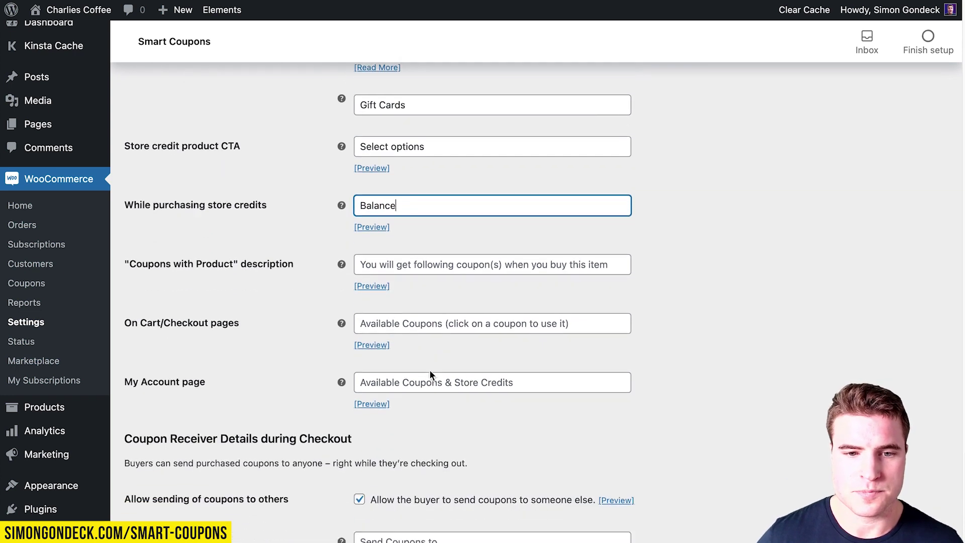
pyautogui.scroll(-1, 429, 369)
pyautogui.scroll(-3, 427, 372)
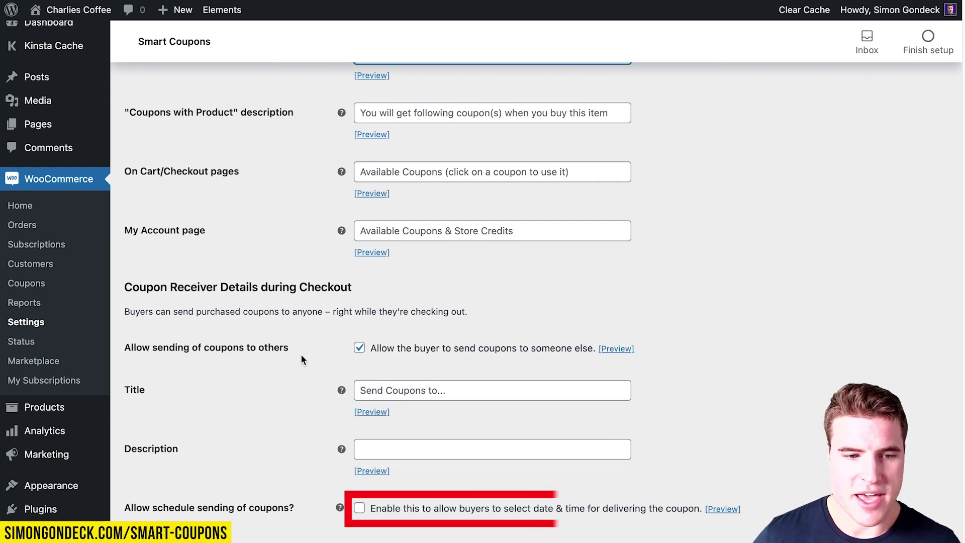
# - Tick 'Allow schedule sending of coupons?' and open its [Preview] example
pyautogui.click(359, 508)
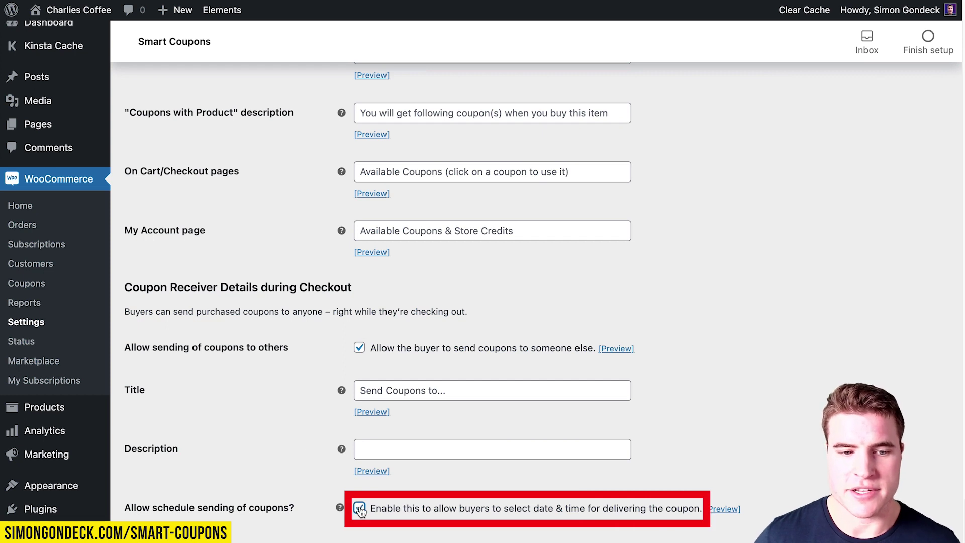
pyautogui.click(722, 509)
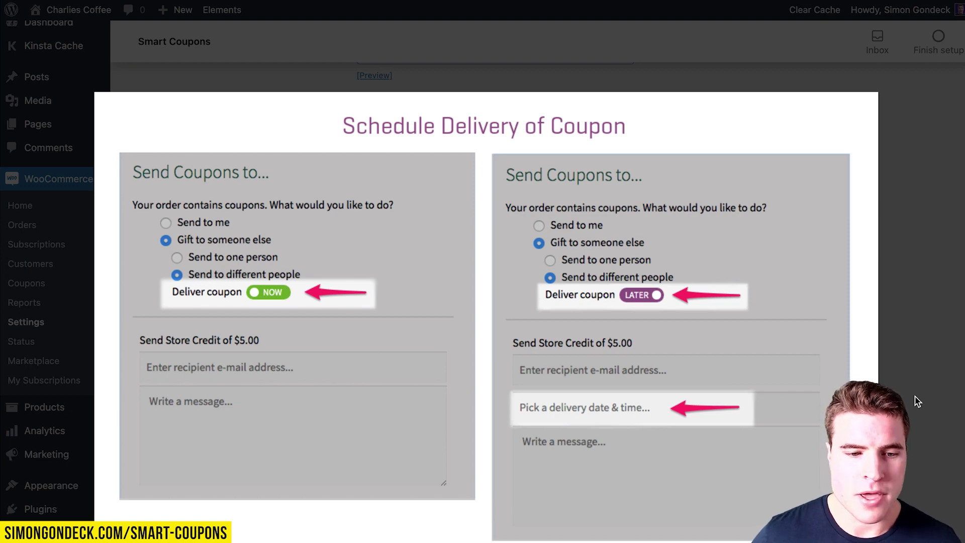
# - Close the scheduled-delivery preview and scroll down to the receiver settings
pyautogui.click(917, 401)
pyautogui.scroll(-2, 352, 352)
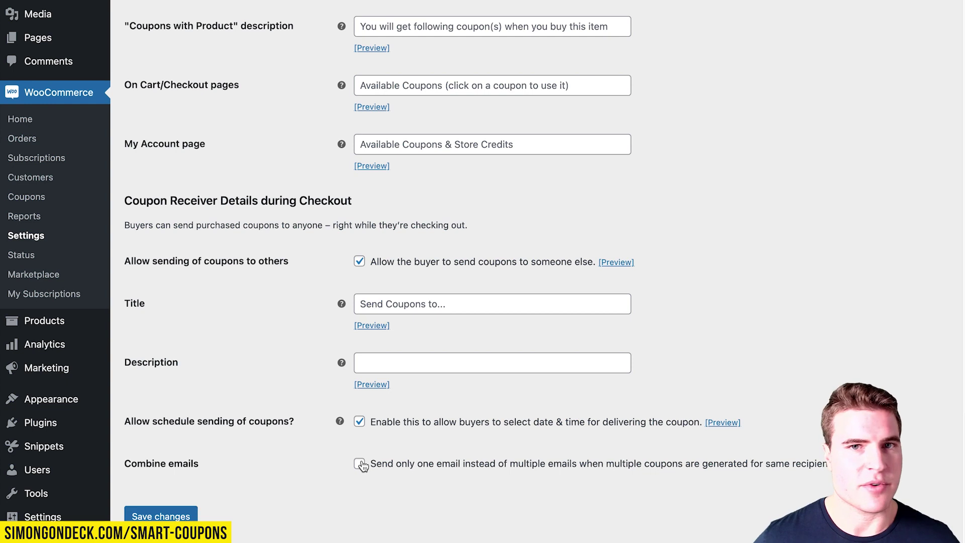
# - Tick 'Combine emails' and save the Smart Coupons settings
pyautogui.click(360, 464)
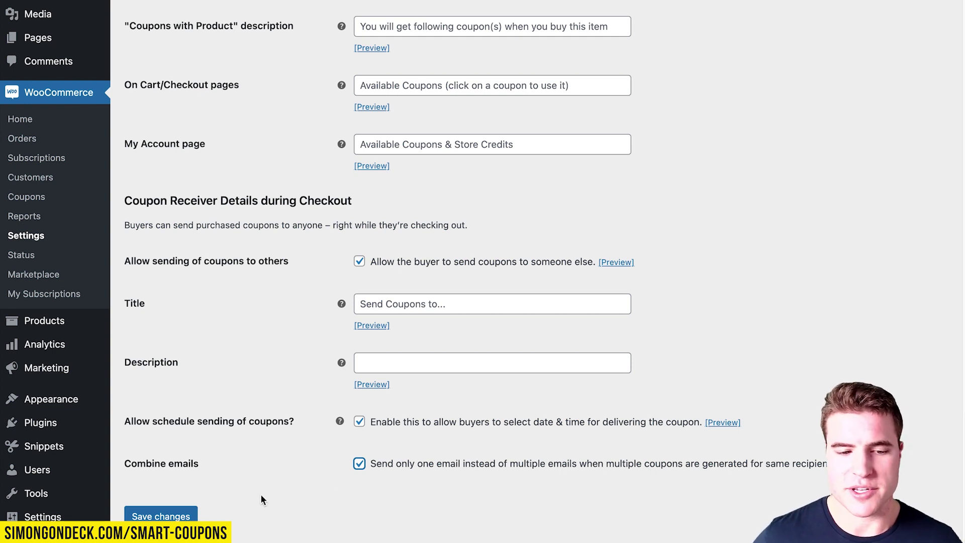
pyautogui.click(173, 518)
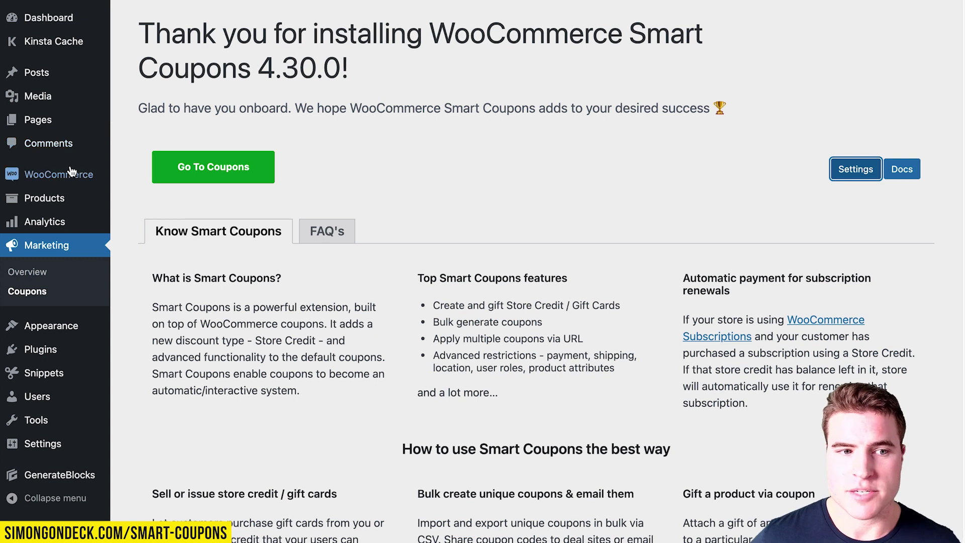
# - Display the $25.00 Gift Card product on the Charlie's Coffee storefront
pyautogui.moveTo(71, 173)
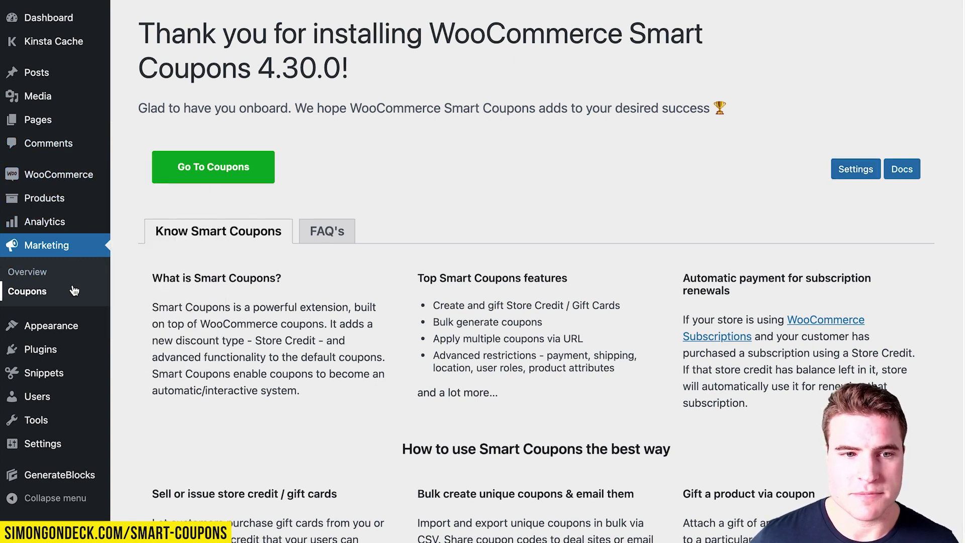
# - Start a new coupon with code giftcard25, discount type Gift Card and amount 25
pyautogui.click(201, 171)
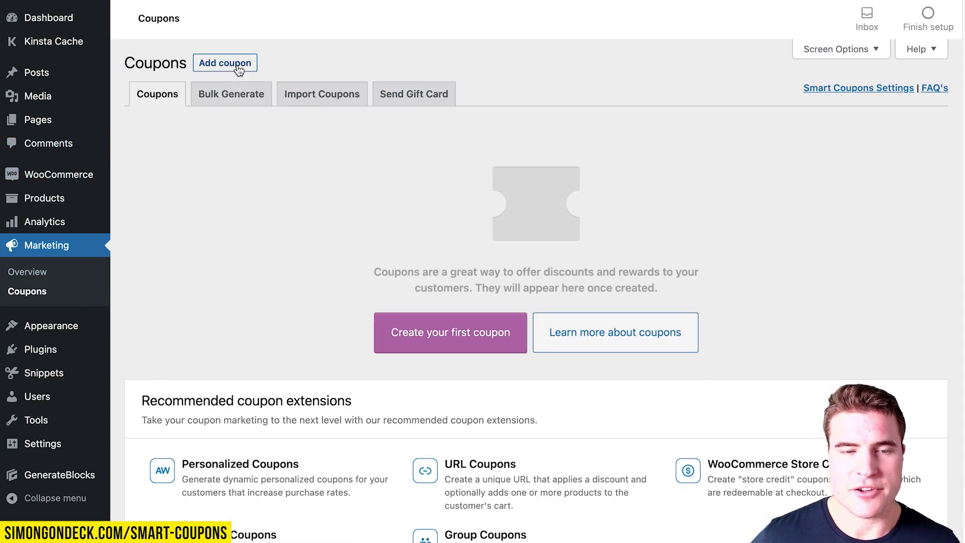
pyautogui.click(247, 64)
pyautogui.write('giftcard25')
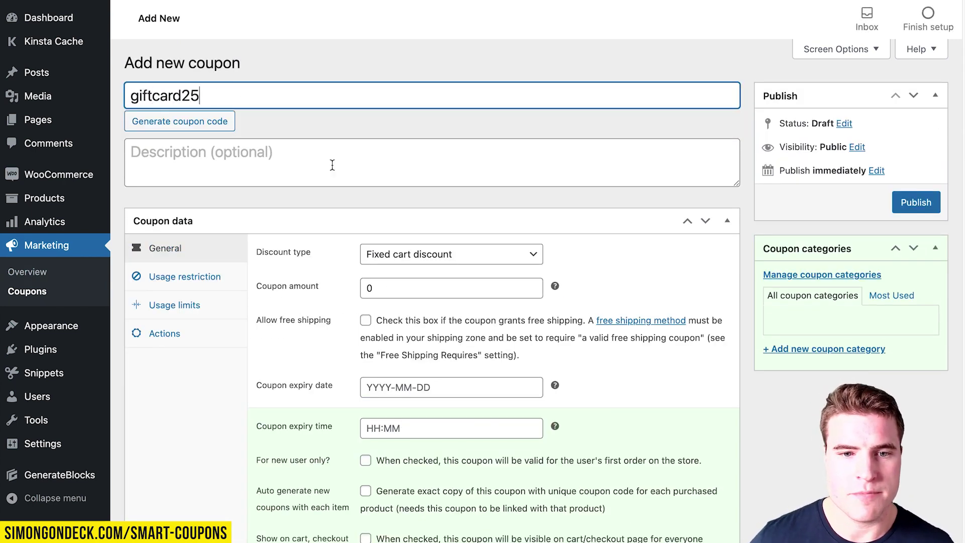
pyautogui.click(405, 255)
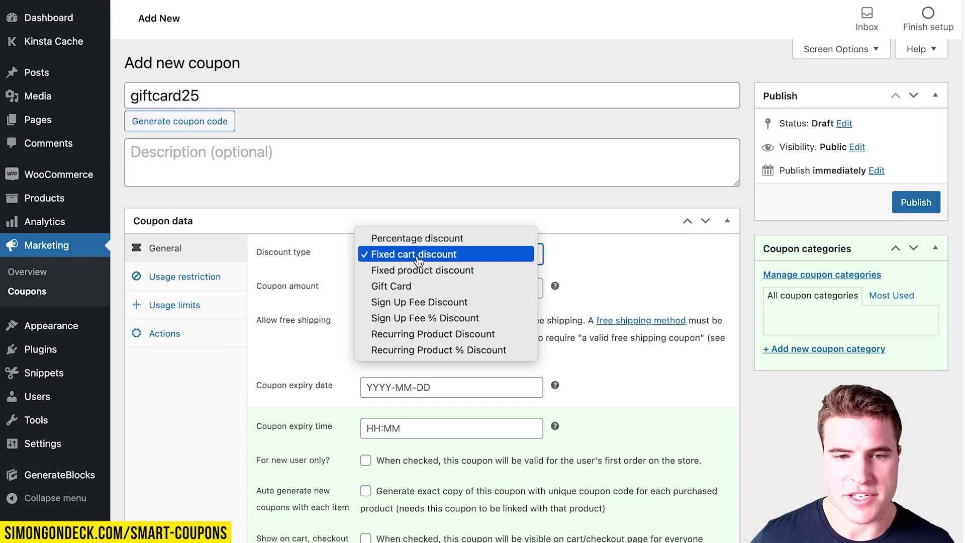
pyautogui.click(403, 282)
pyautogui.doubleClick(447, 287)
pyautogui.write('25')
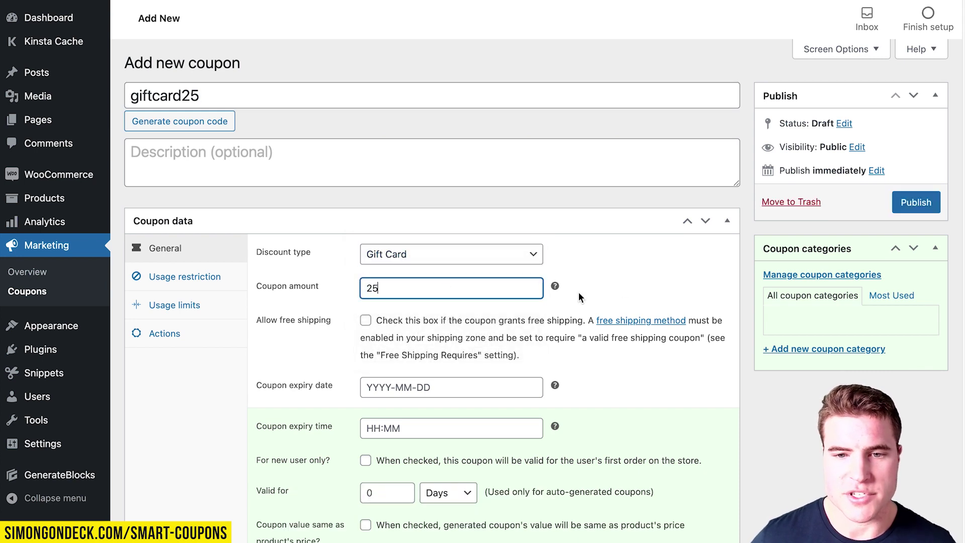
# - Keep validity in days, leave the coupon code prefix empty, and publish the coupon
pyautogui.scroll(-1, 649, 364)
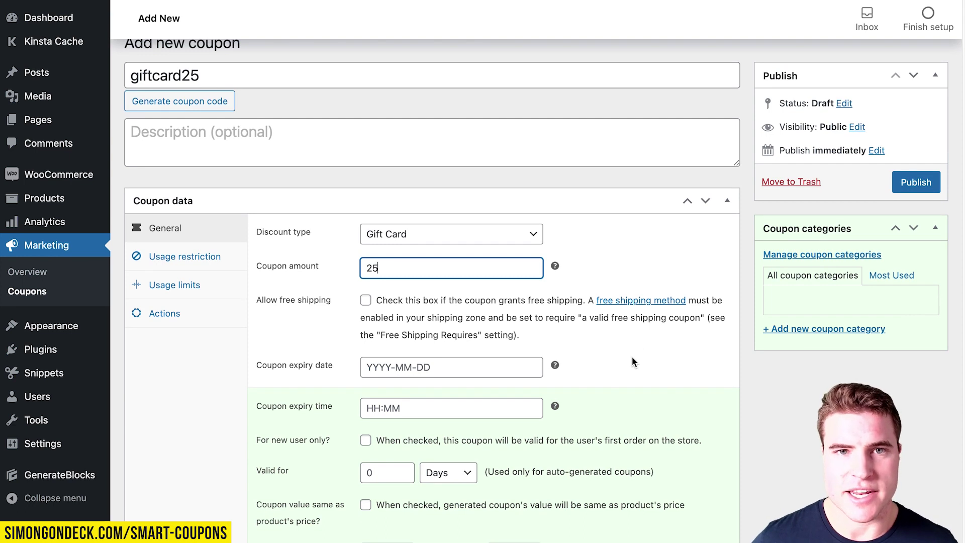
pyautogui.scroll(1, 632, 358)
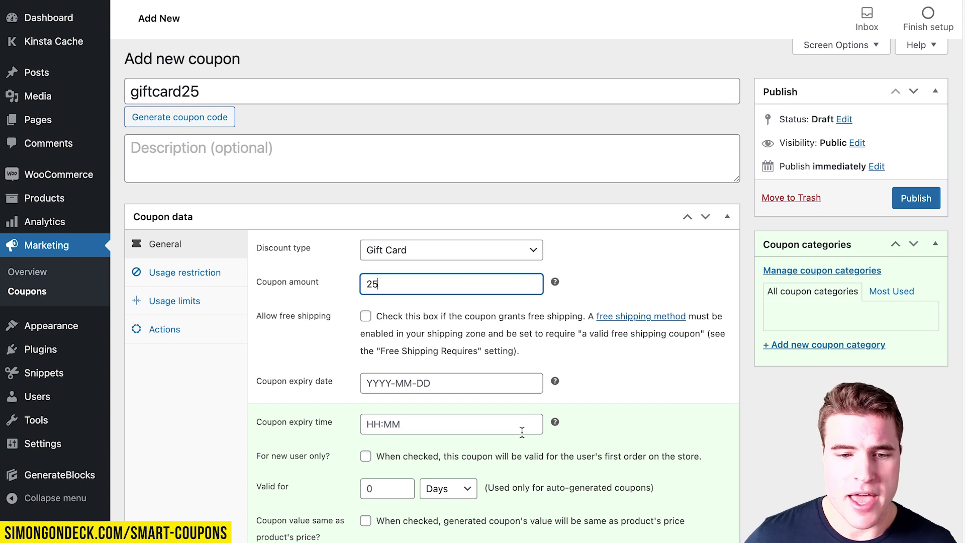
pyautogui.click(449, 489)
pyautogui.click(442, 489)
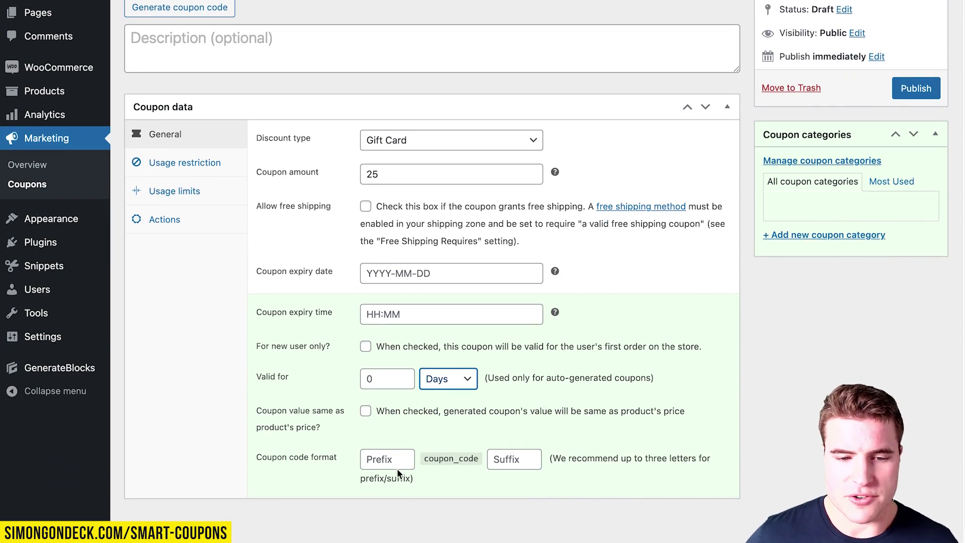
pyautogui.click(397, 465)
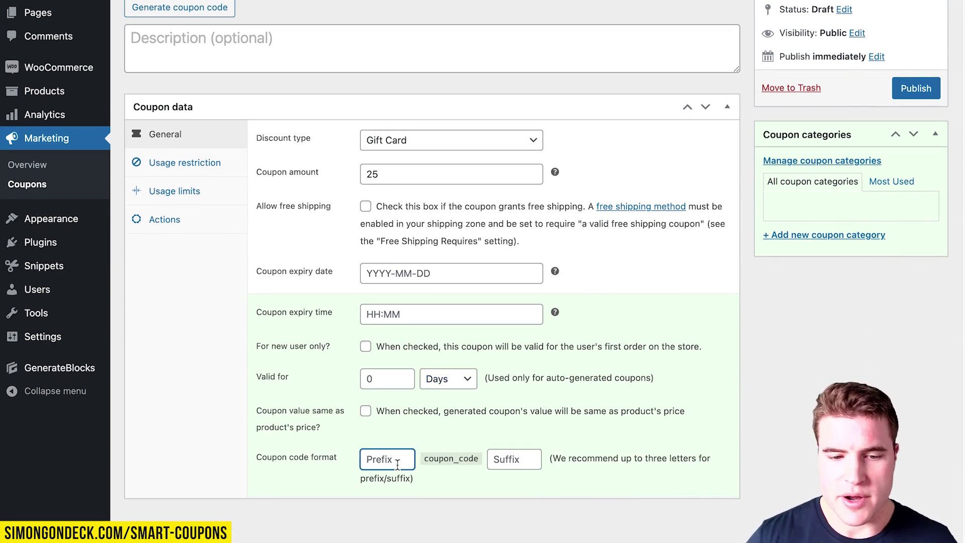
pyautogui.write('COF')
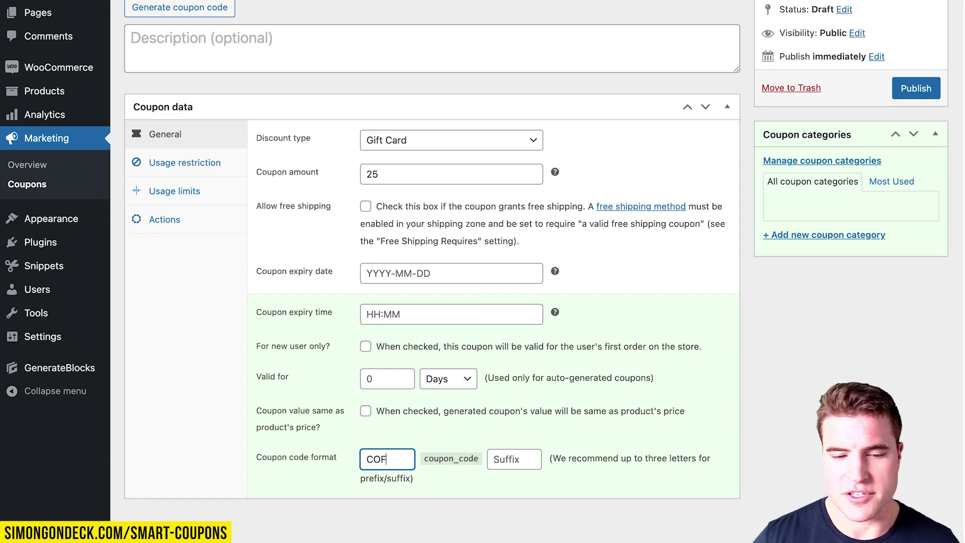
pyautogui.press('BackSpace')
pyautogui.press('BackSpace')
pyautogui.press('BackSpace')
pyautogui.scroll(1, 543, 411)
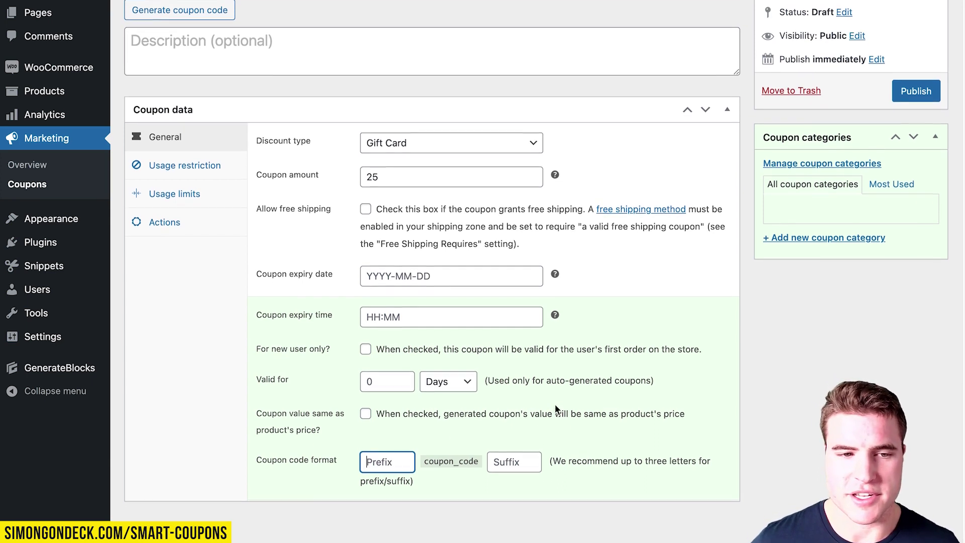
pyautogui.click(915, 95)
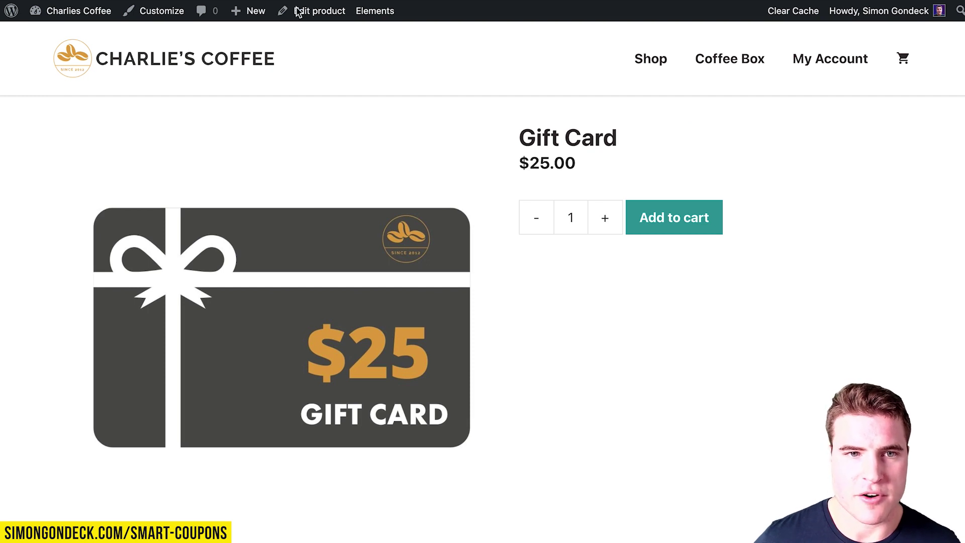
# - Attach the giftcard25 coupon to the Gift Card product, update it, and open its storefront page
pyautogui.click(298, 11)
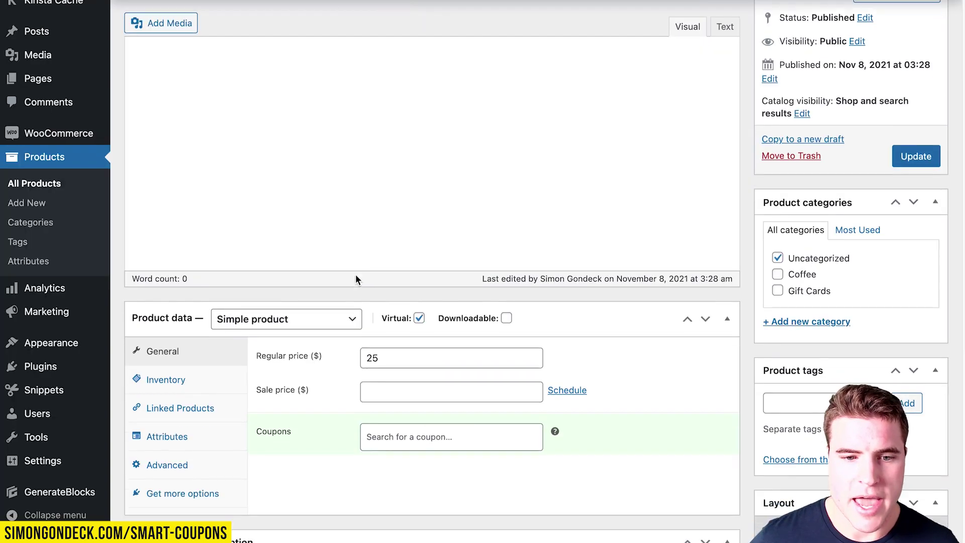
pyautogui.click(432, 426)
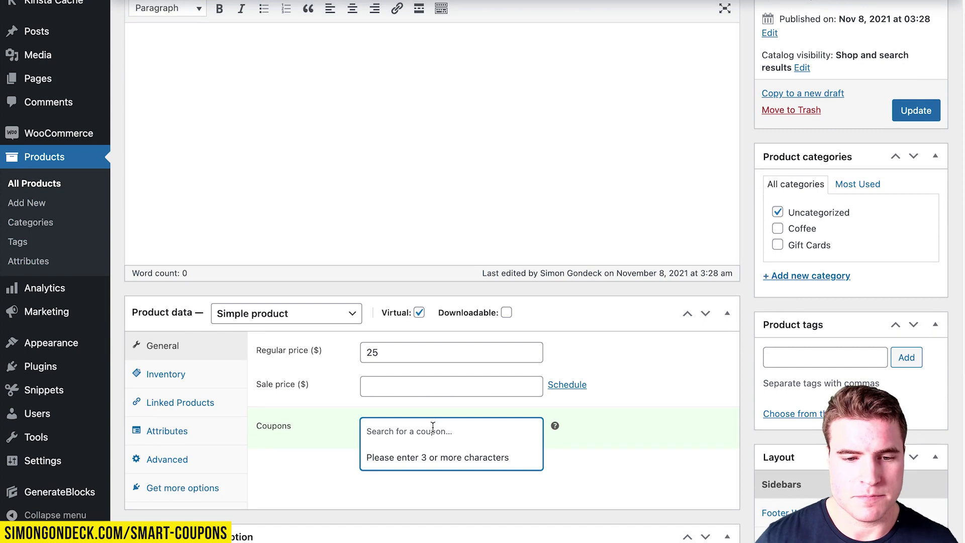
pyautogui.write('gift')
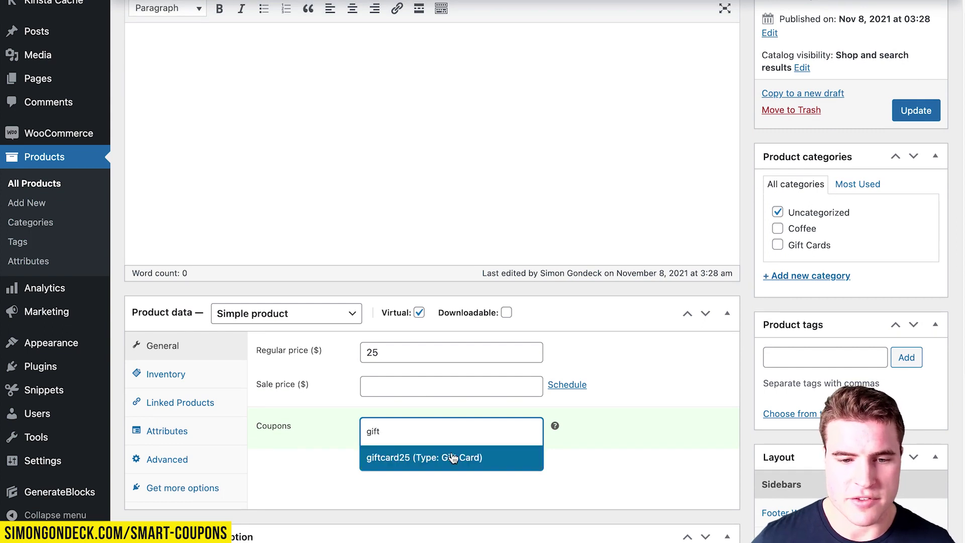
pyautogui.click(452, 457)
pyautogui.scroll(2, 684, 388)
pyautogui.click(914, 179)
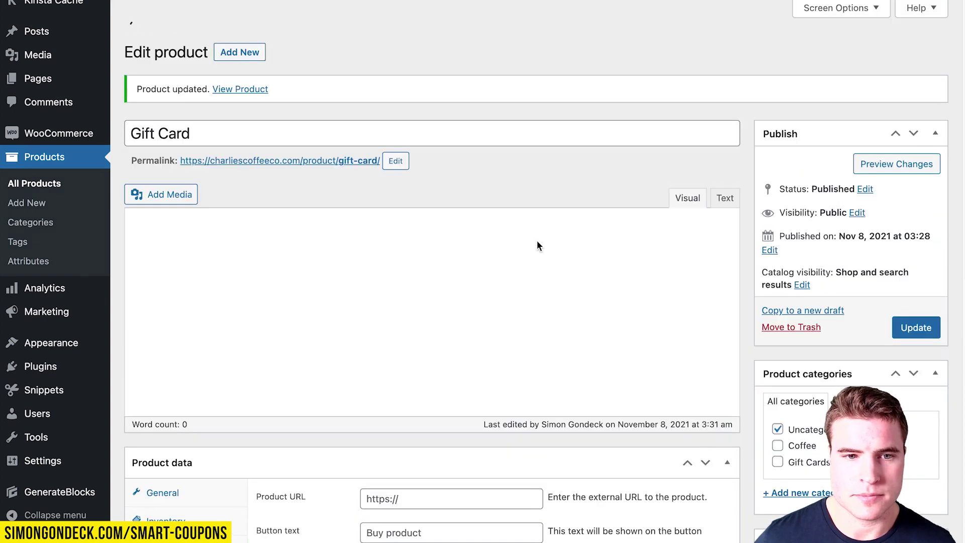
pyautogui.click(323, 131)
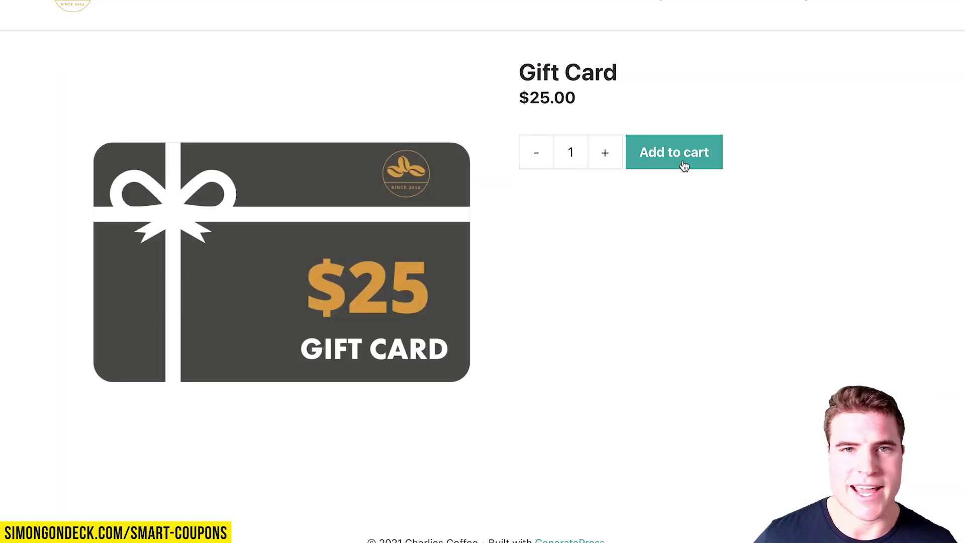
# - Add the $25 gift card to the cart and proceed to checkout
pyautogui.click(684, 166)
pyautogui.scroll(-2, 665, 209)
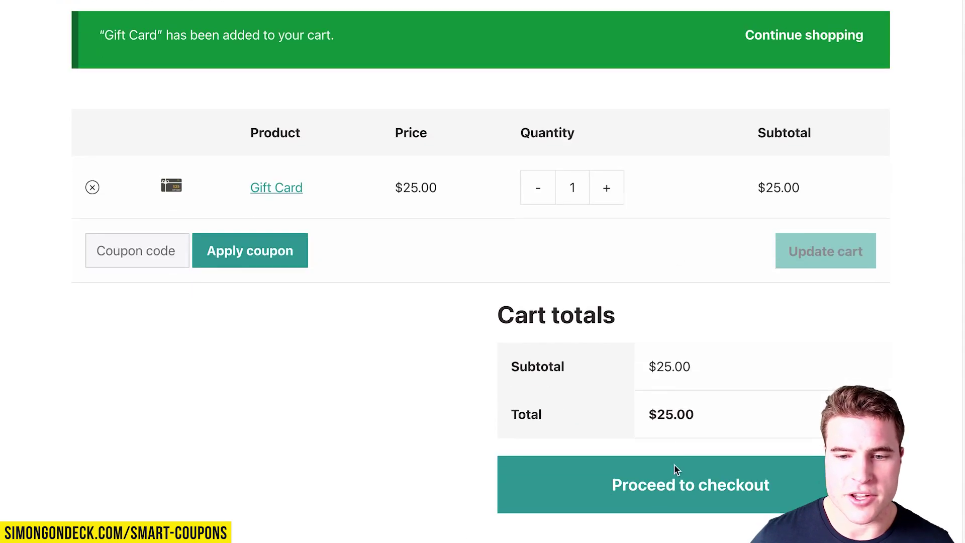
pyautogui.click(653, 484)
pyautogui.scroll(-2, 614, 287)
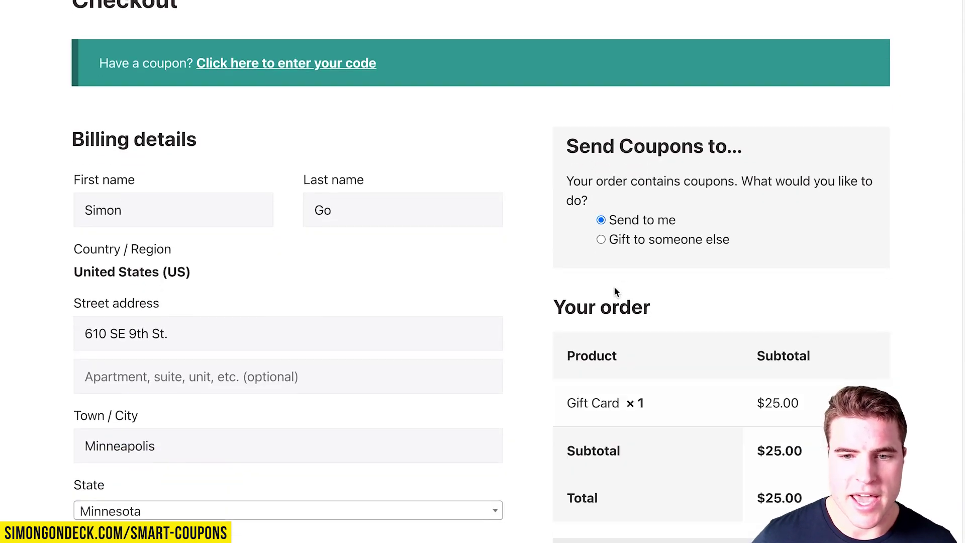
# - Gift the coupon to someone else, trying a 23 February 2022 schedule before choosing delivery now
pyautogui.click(640, 239)
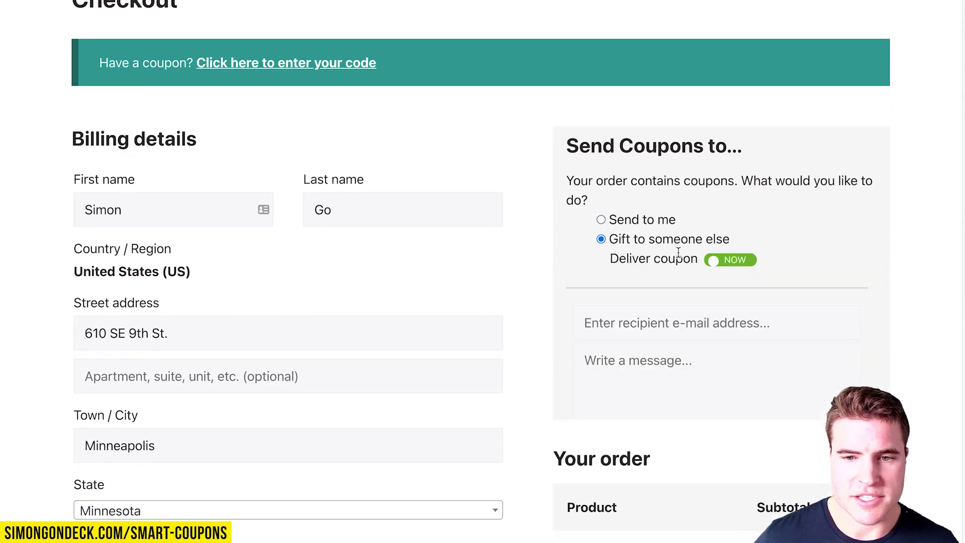
pyautogui.click(731, 259)
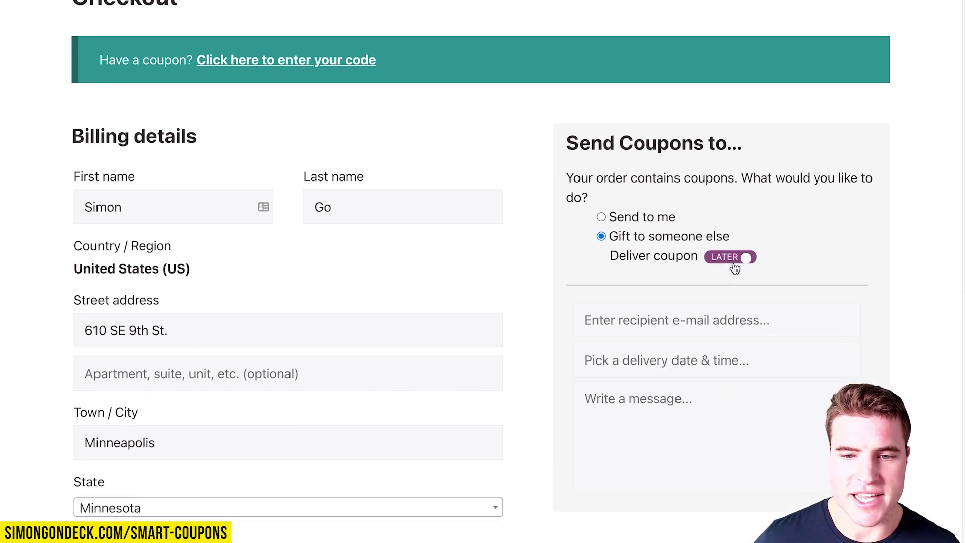
pyautogui.click(685, 358)
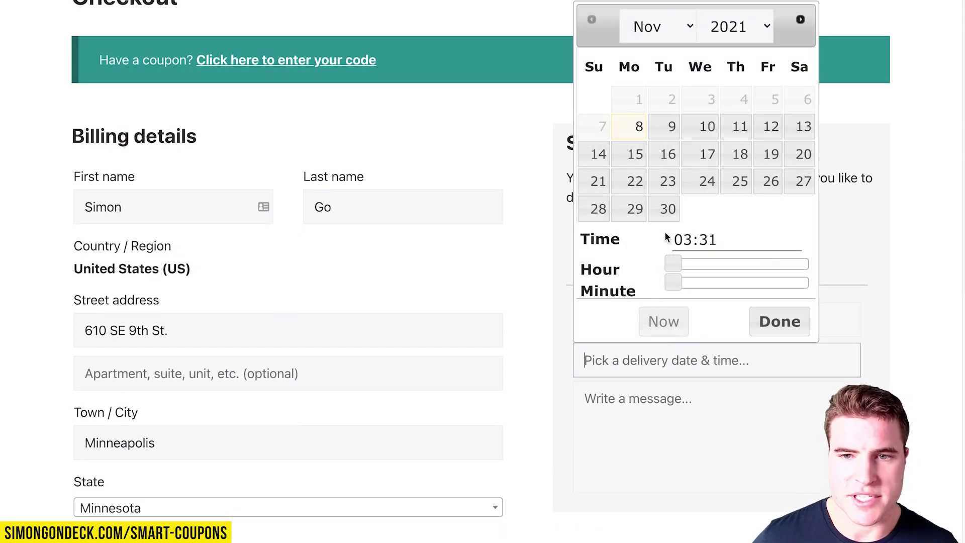
pyautogui.click(801, 20)
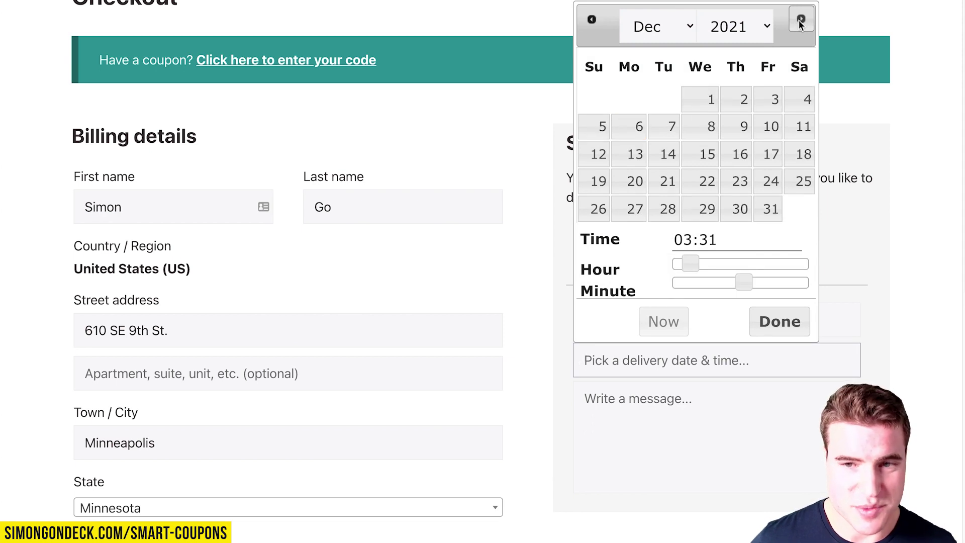
pyautogui.click(800, 20)
pyautogui.click(800, 20)
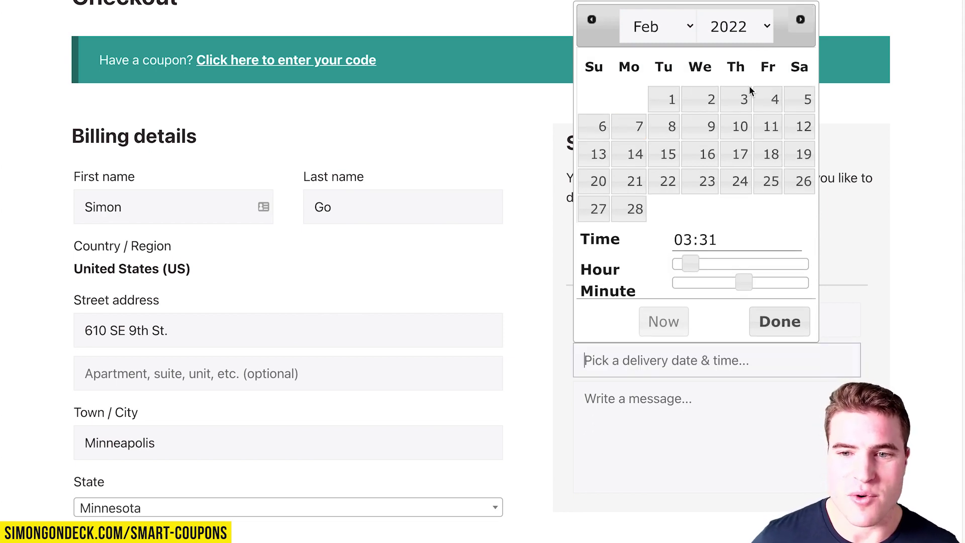
pyautogui.click(703, 182)
pyautogui.moveTo(690, 263); pyautogui.dragTo(773, 281)
pyautogui.click(838, 213)
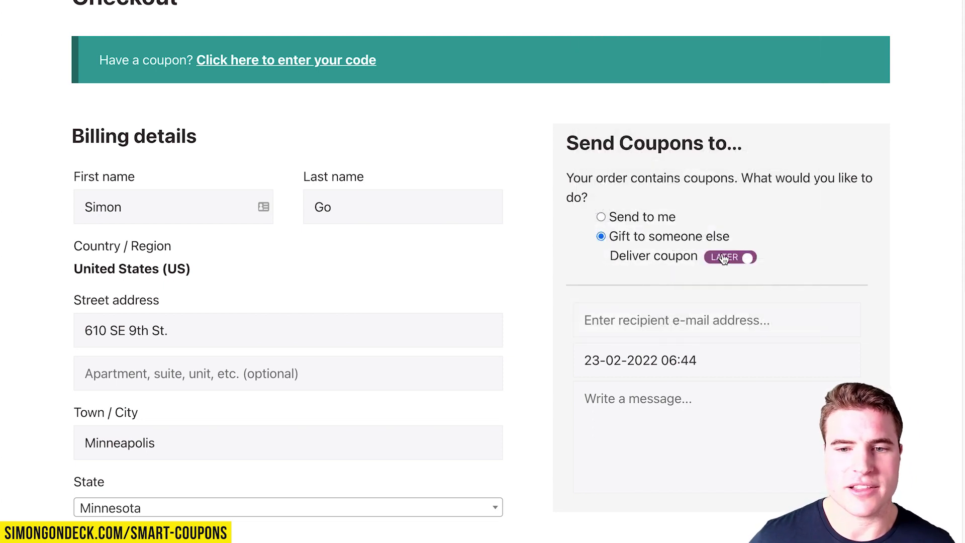
pyautogui.click(724, 258)
# - Enter the recipient's e-mail and a short coffee gift message, then place the order
pyautogui.click(632, 311)
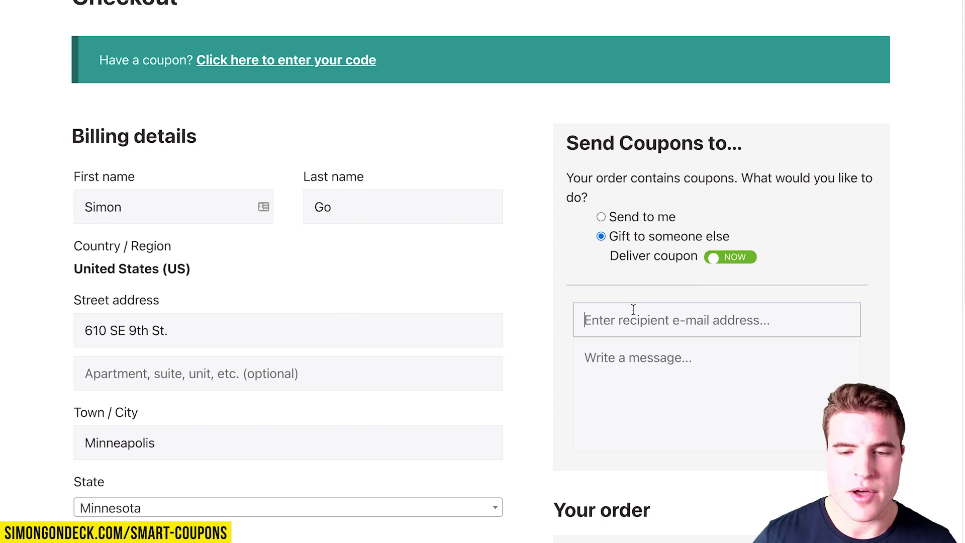
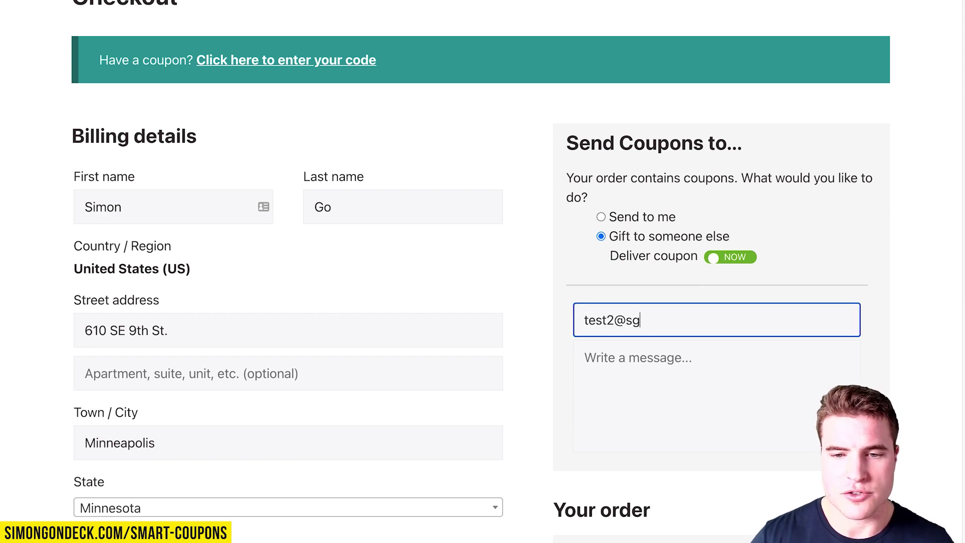
pyautogui.press('Tab')
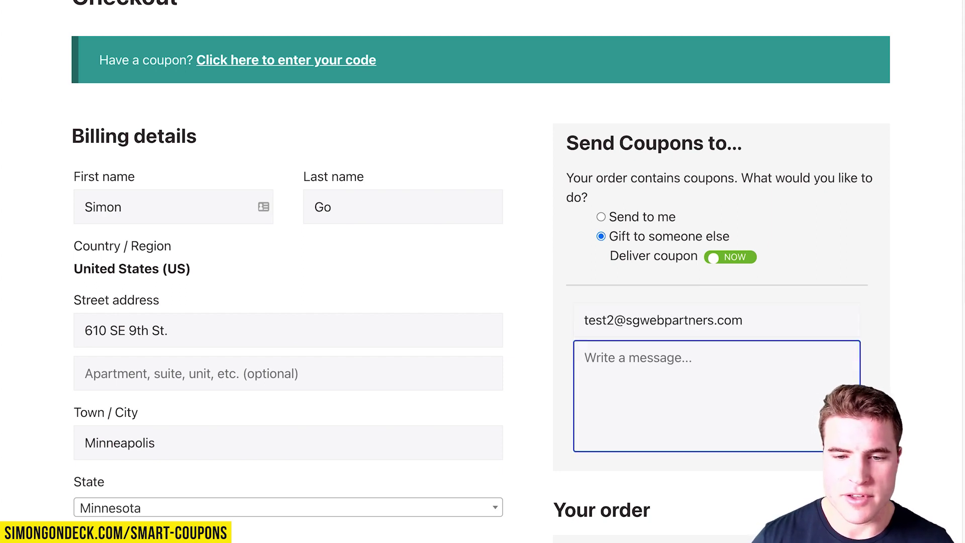
pyautogui.write('Hey Kevin, enjoy some coffee on me!')
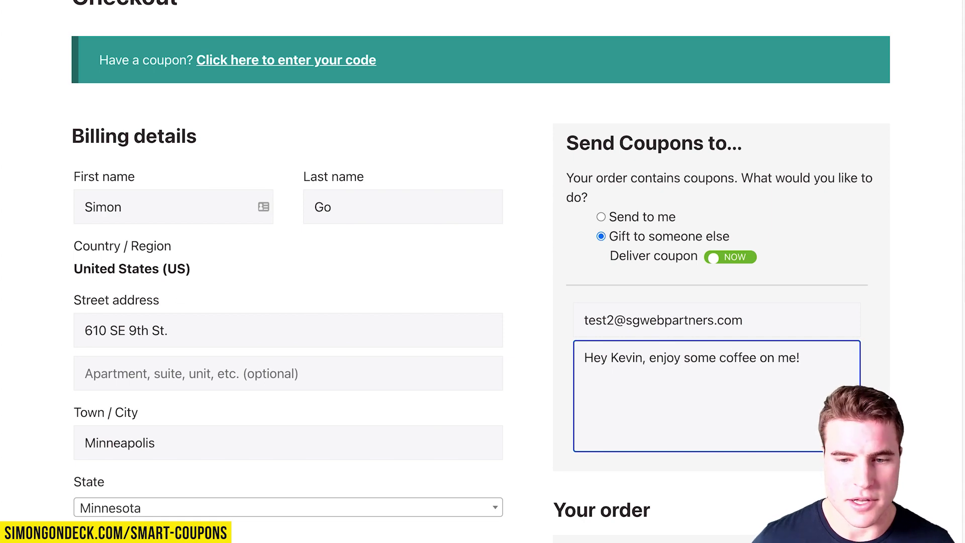
pyautogui.scroll(-12, 655, 300)
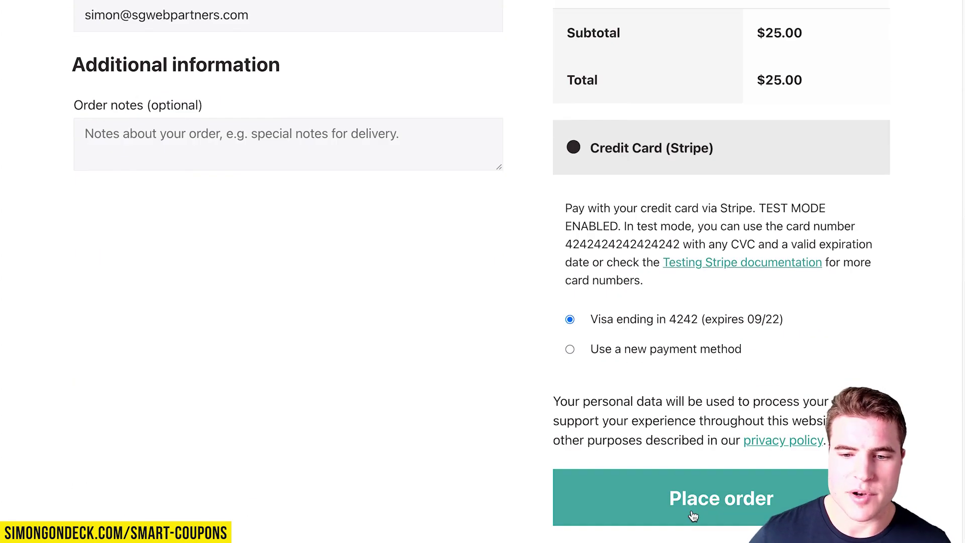
pyautogui.click(693, 516)
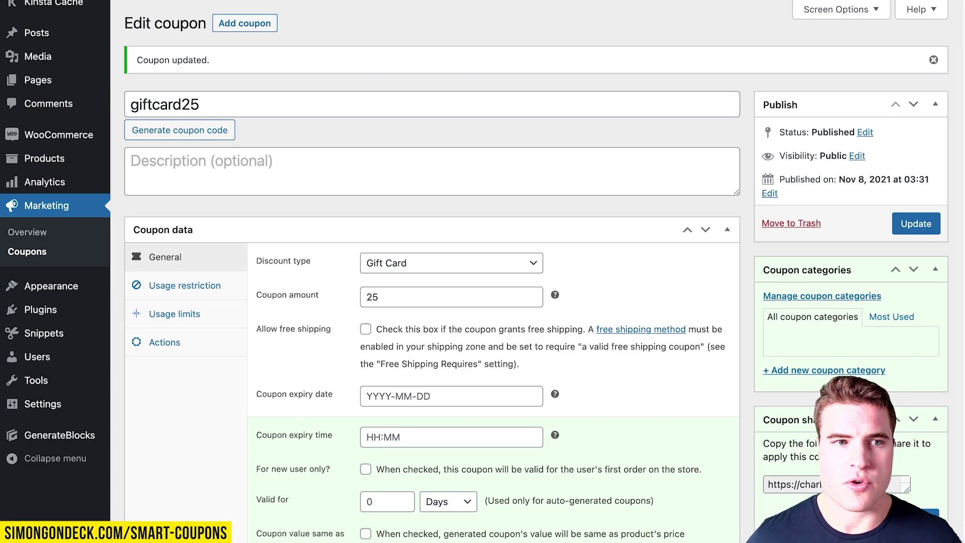
# - Review the giftcard25 coupon as a Gift Card worth 25, then bring up the Users menu
pyautogui.moveTo(55, 356)
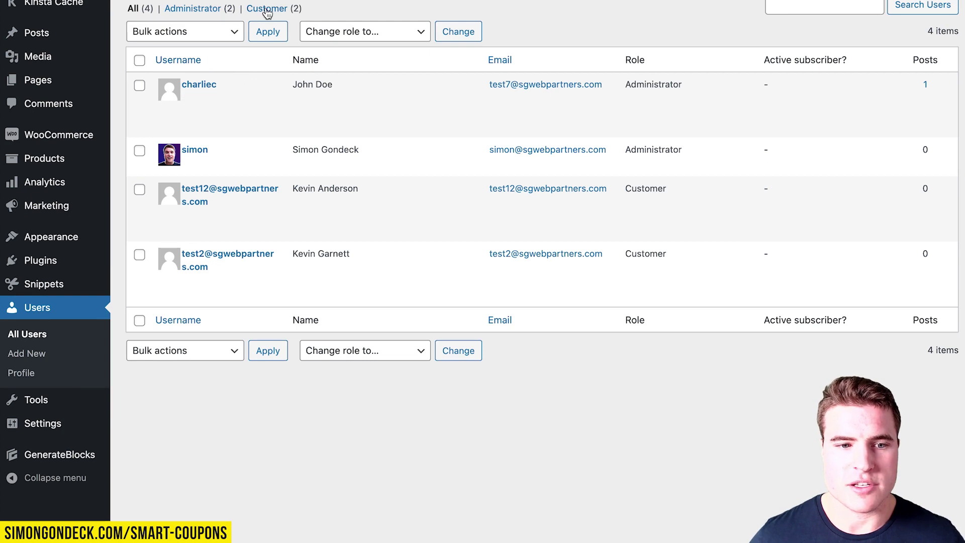
# - Filter users to Customers, switch to the recipient's account, and use its $25 gift card
pyautogui.click(266, 10)
pyautogui.moveTo(248, 177)
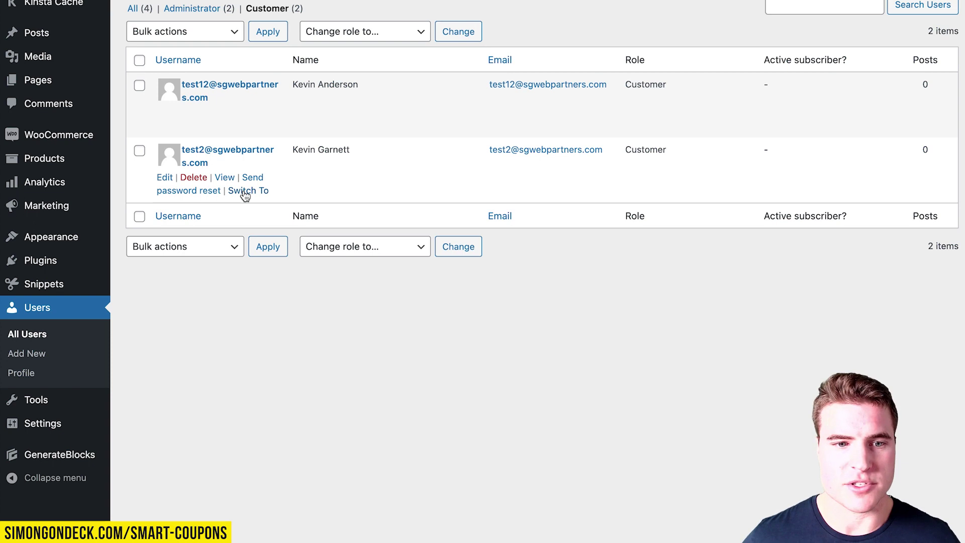
pyautogui.click(249, 193)
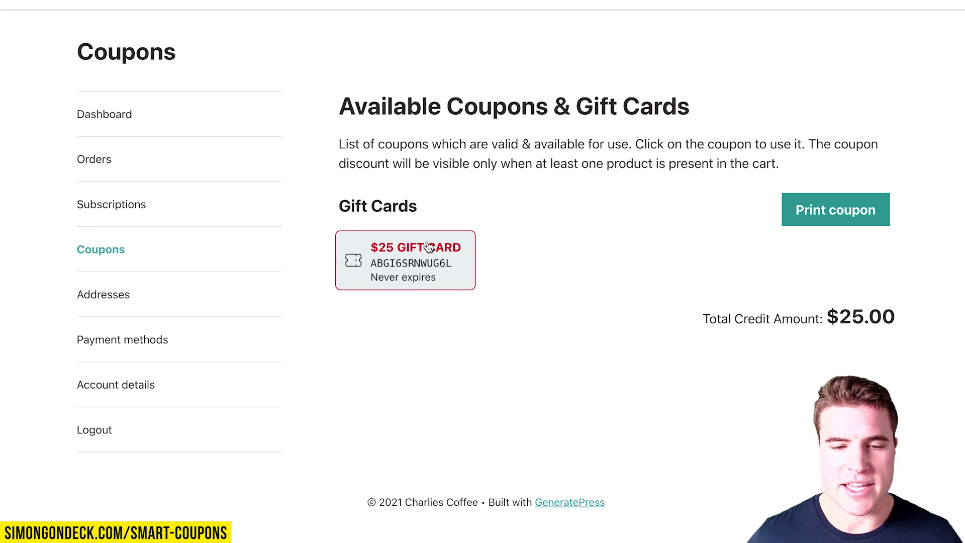
pyautogui.click(435, 268)
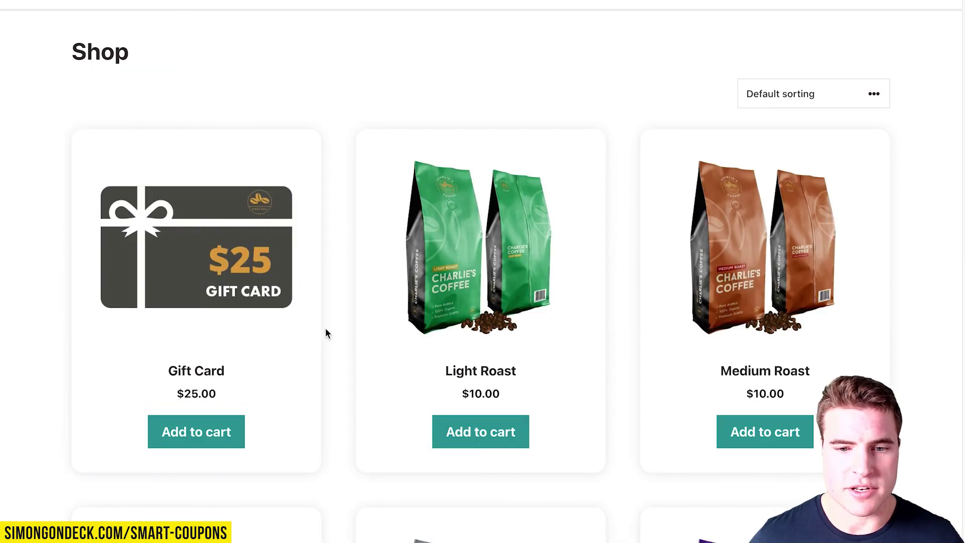
# - Add Medium Roast to the cart, apply the $25 gift card for a $0.00 total, and select its code
pyautogui.click(795, 433)
pyautogui.scroll(-5, 623, 194)
pyautogui.click(179, 236)
pyautogui.scroll(-3, 458, 272)
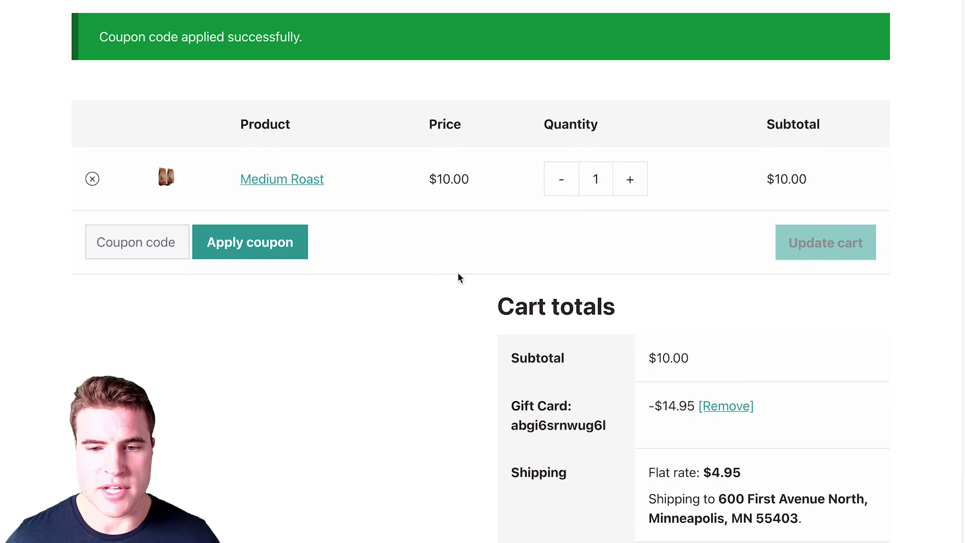
pyautogui.moveTo(608, 356); pyautogui.dragTo(513, 353)
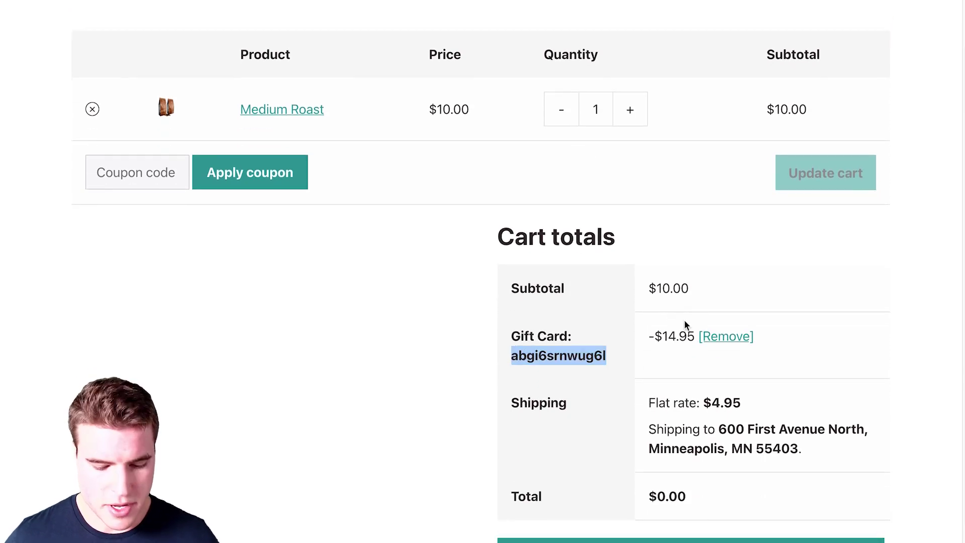
pyautogui.scroll(2, 674, 317)
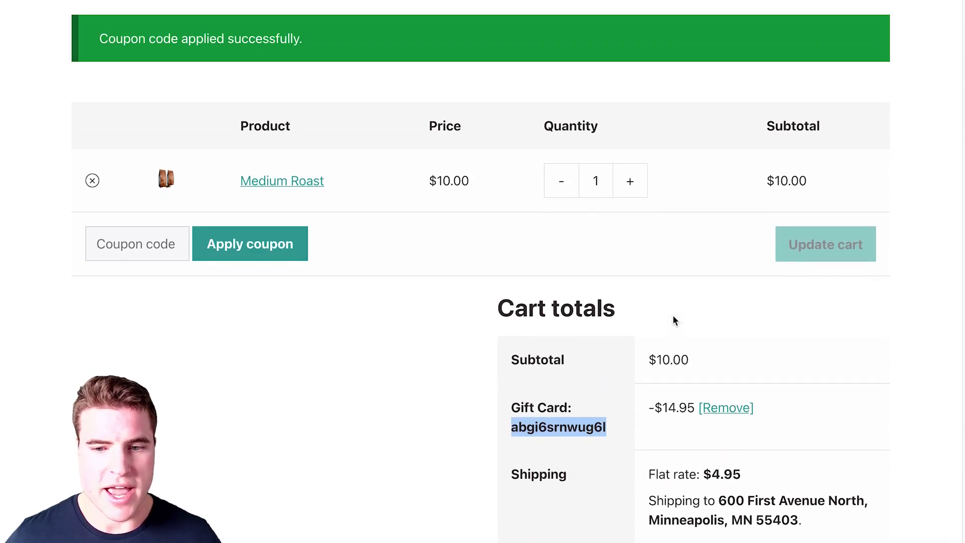
pyautogui.scroll(1, 673, 315)
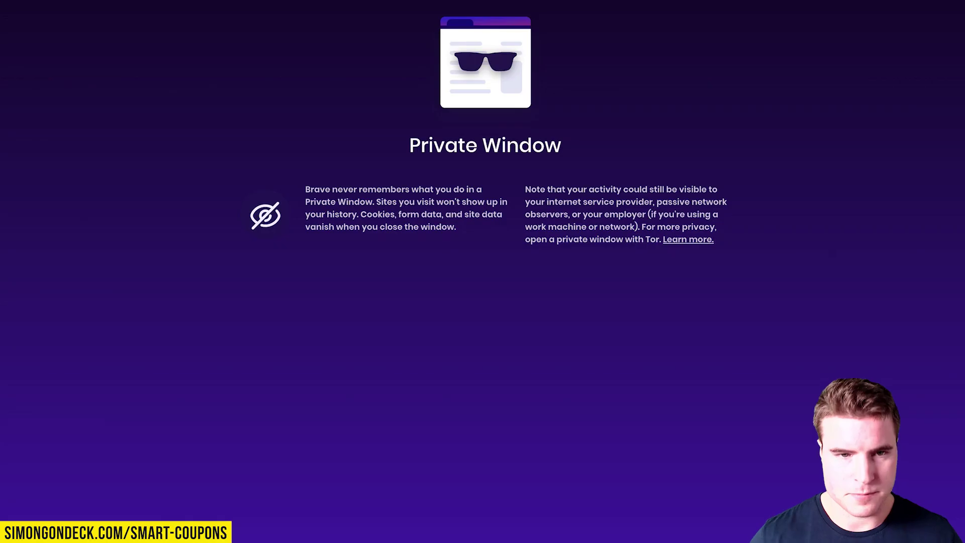
# - Open the Charlie's Coffee store site in the private window
pyautogui.write('coffee')
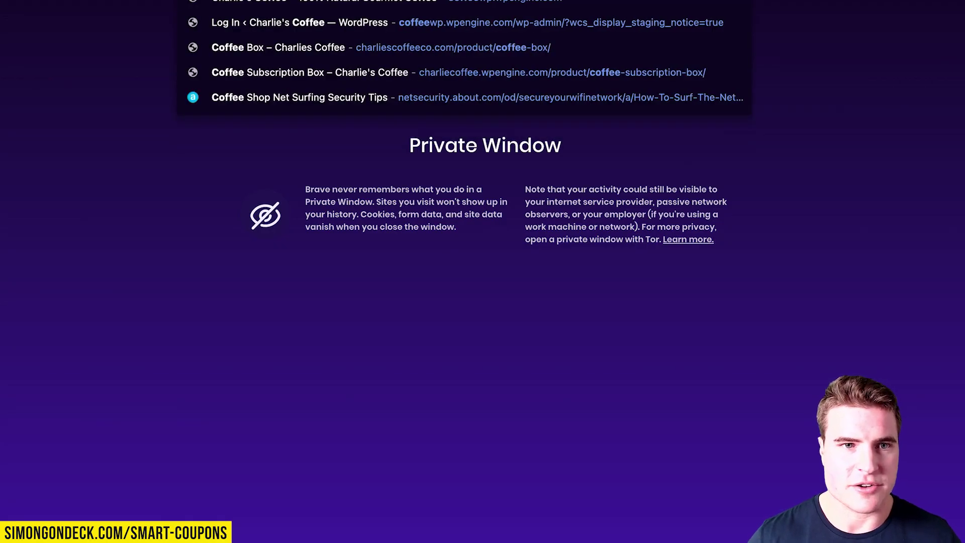
pyautogui.press('BackSpace')
pyautogui.press('BackSpace')
pyautogui.press('BackSpace')
pyautogui.press('BackSpace')
pyautogui.press('BackSpace')
pyautogui.press('BackSpace')
pyautogui.write('charlie')
pyautogui.press('Return')
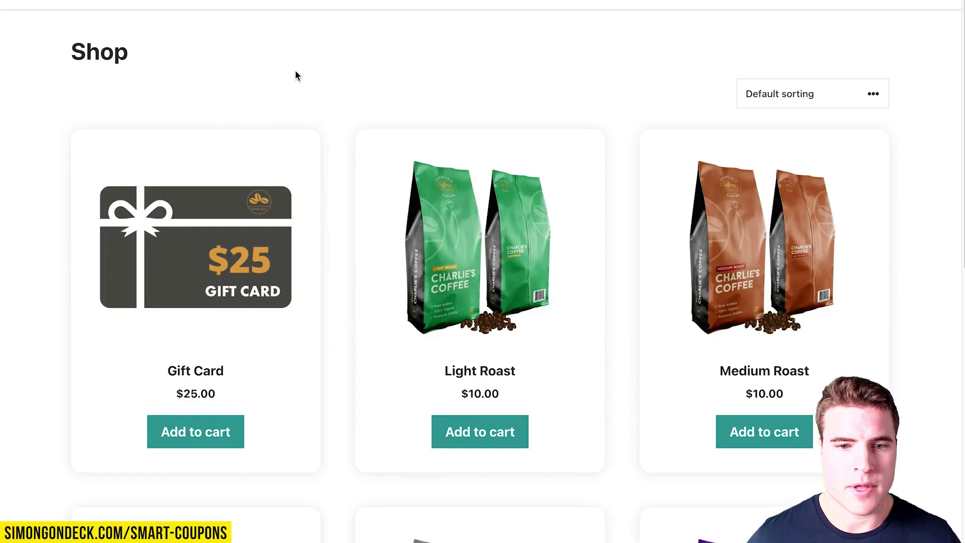
pyautogui.scroll(-8, 646, 306)
pyautogui.scroll(-5, 241, 463)
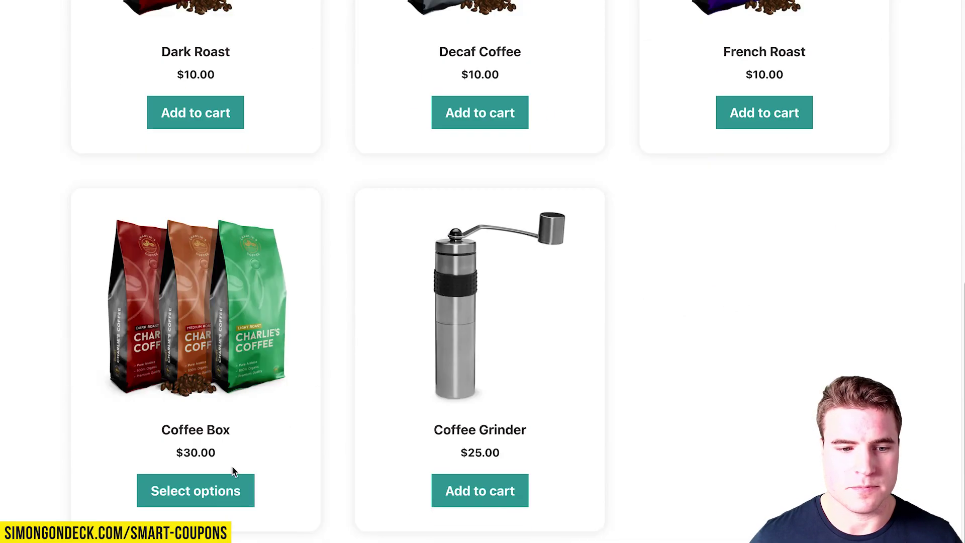
# - Fill the Coffee Box with Medium, Dark and Light Roast
pyautogui.click(230, 491)
pyautogui.scroll(-2, 571, 348)
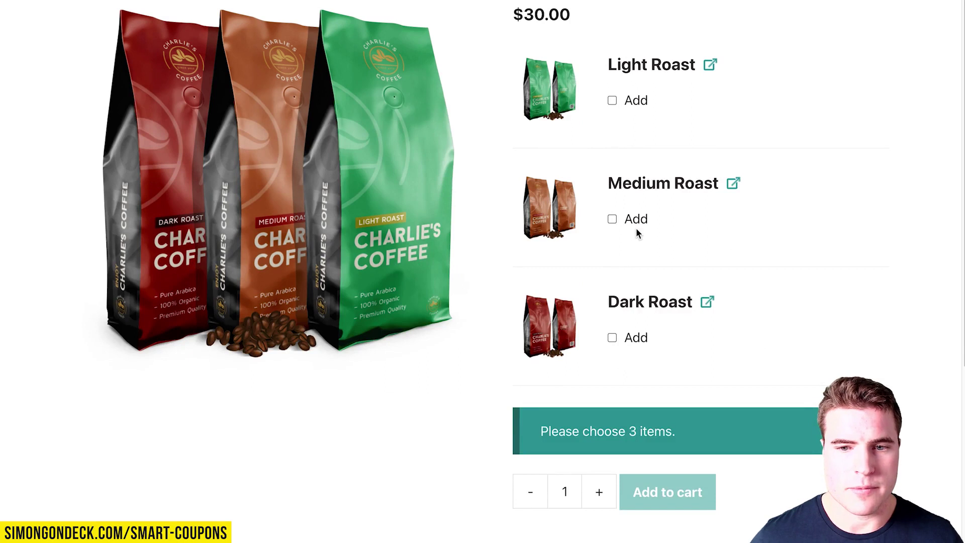
pyautogui.click(635, 219)
pyautogui.click(635, 382)
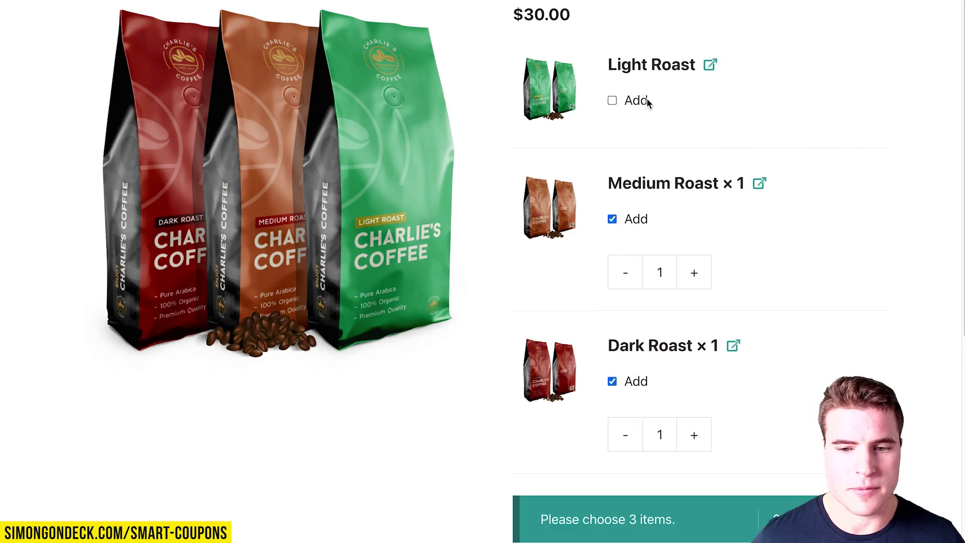
pyautogui.click(647, 99)
pyautogui.scroll(-3, 664, 372)
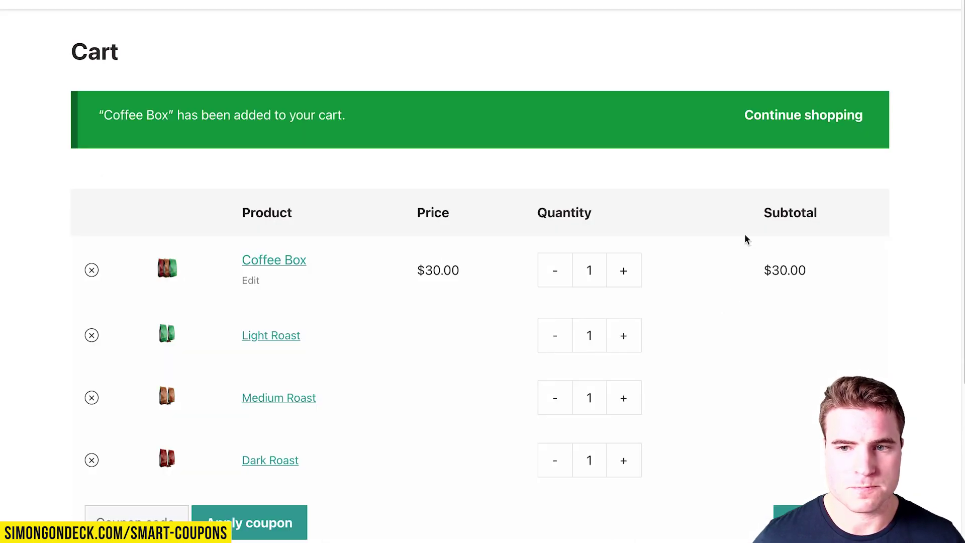
pyautogui.scroll(-3, 761, 331)
# - Paste the gift card code into the coupon field and apply it for $25.00 off
pyautogui.click(134, 373)
pyautogui.click(252, 377)
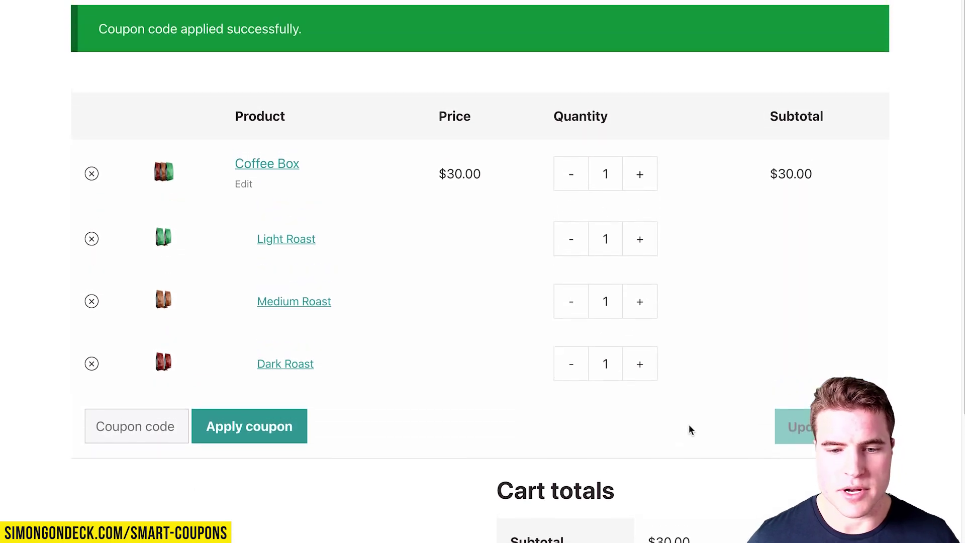
pyautogui.scroll(-3, 633, 425)
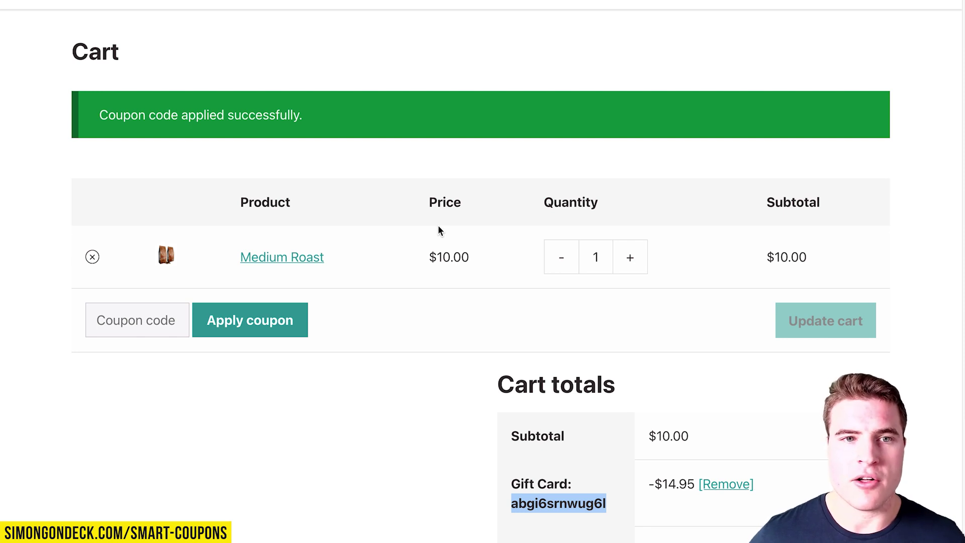
pyautogui.scroll(-6, 501, 187)
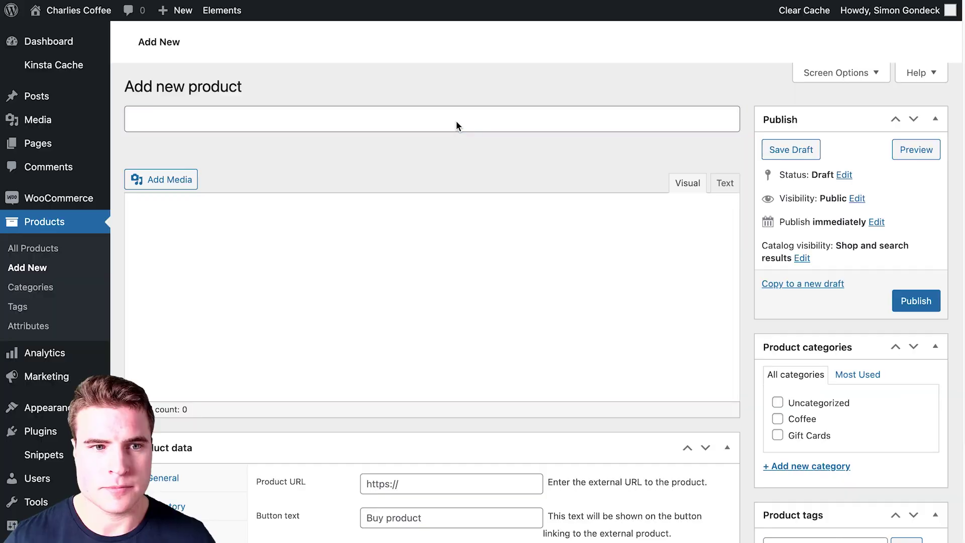
# - Create a new virtual product named 'Gift Card - Any Amount'
pyautogui.click(456, 125)
pyautogui.write('Gif')
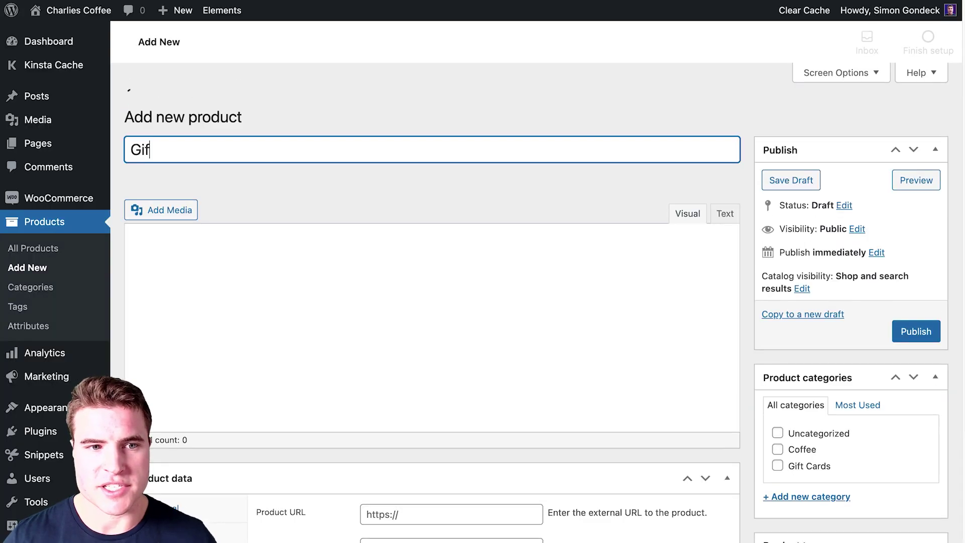
pyautogui.write('t Card - Any Amount')
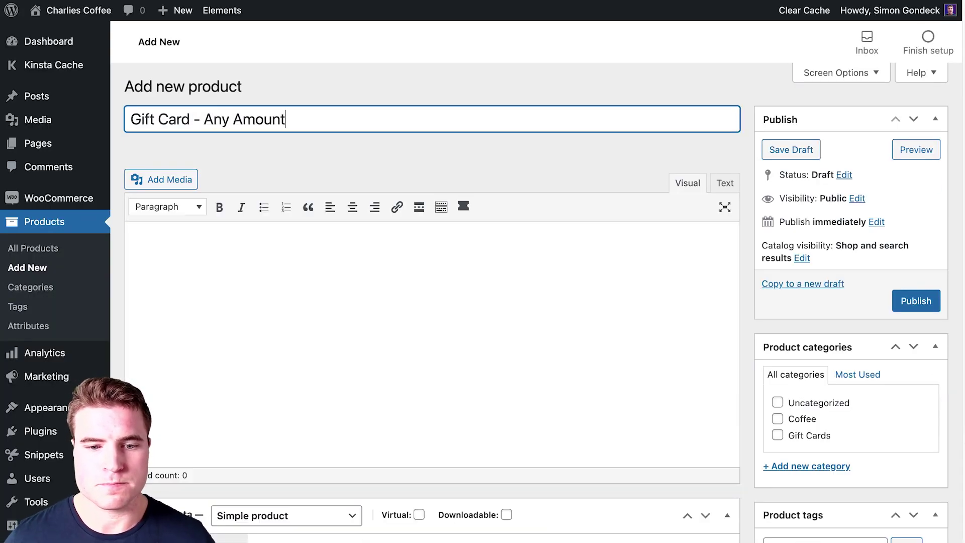
pyautogui.scroll(-3, 411, 445)
pyautogui.click(418, 428)
pyautogui.scroll(-3, 425, 455)
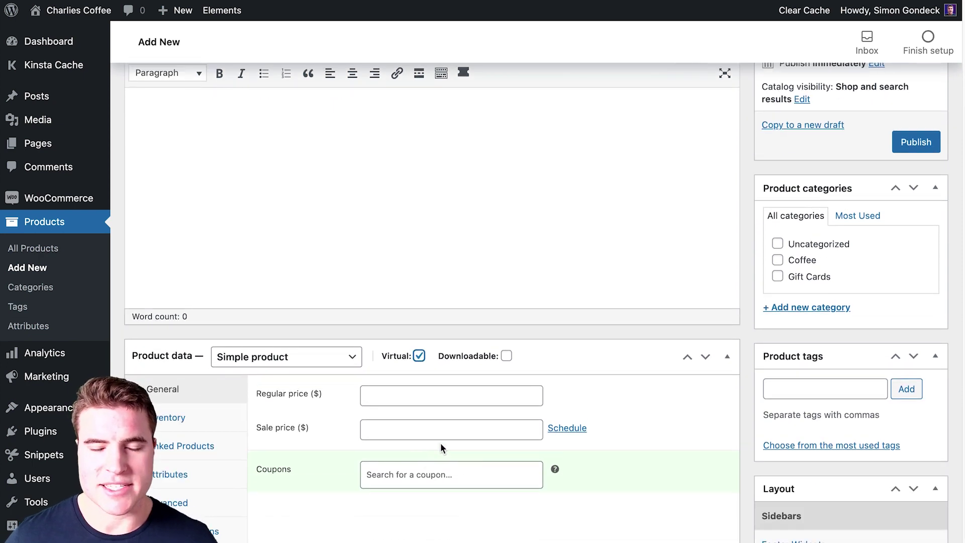
pyautogui.scroll(-7, 654, 493)
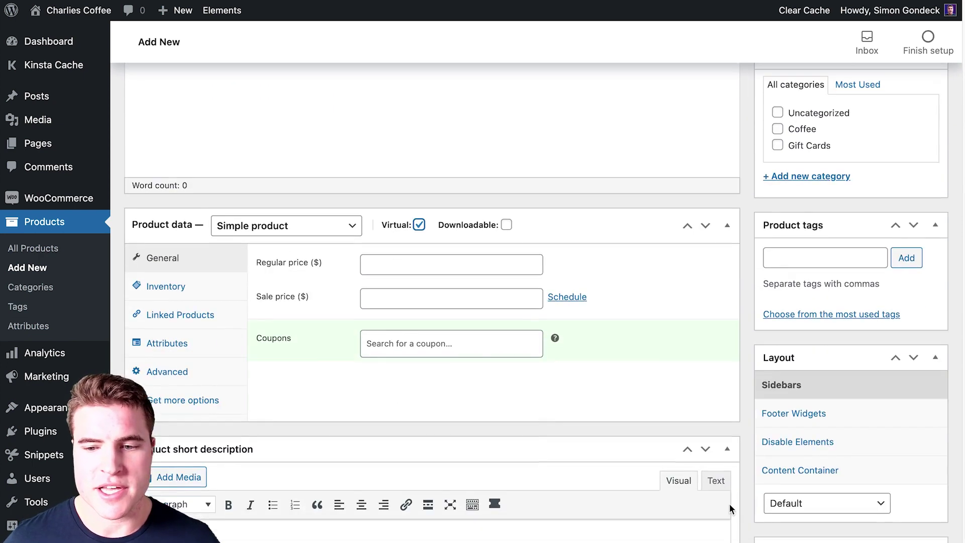
# - Give it the blank gift card image, publish it, and view it on the storefront
pyautogui.click(803, 508)
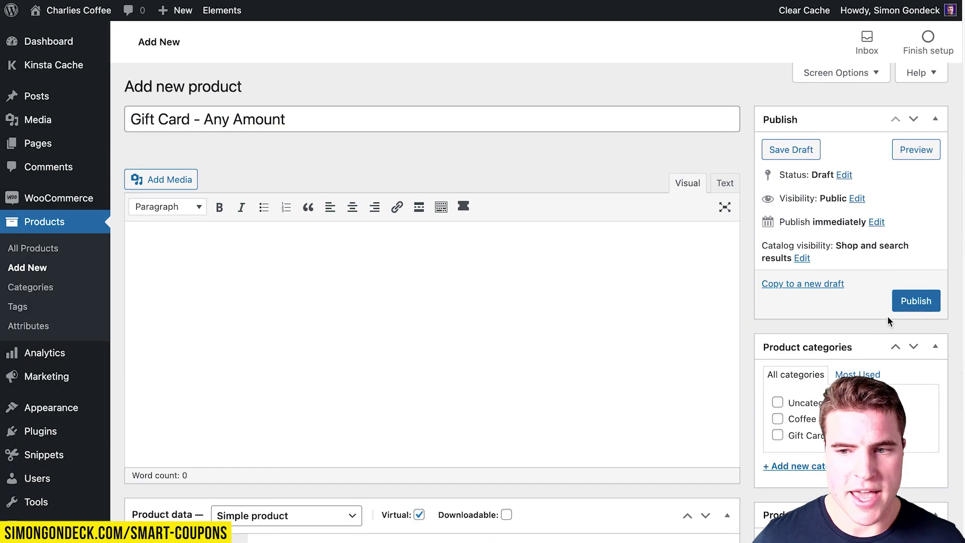
pyautogui.click(907, 301)
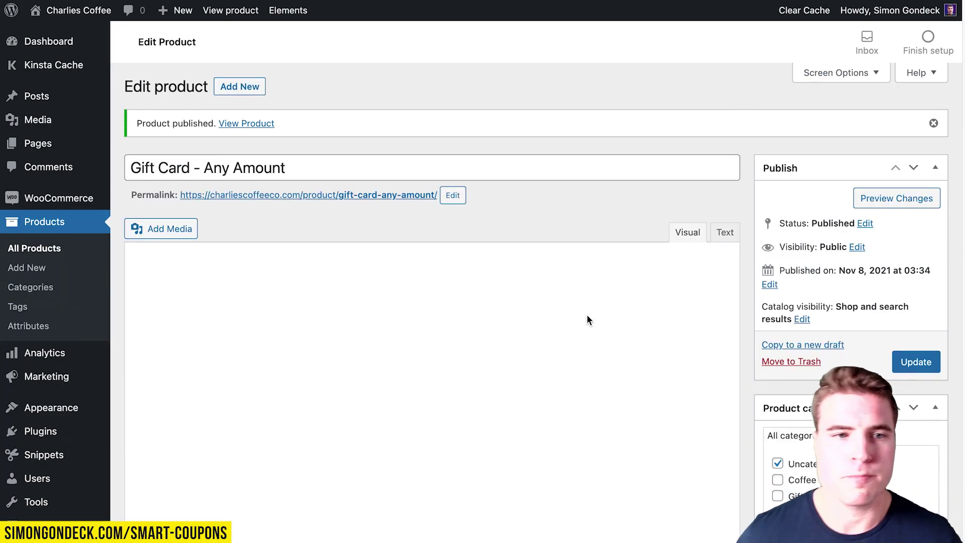
pyautogui.click(258, 124)
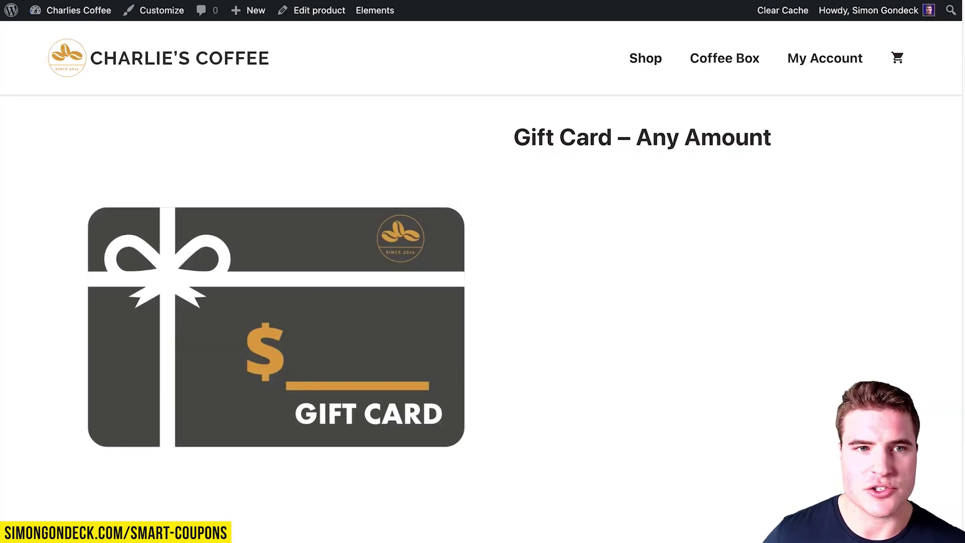
# - Start a new coupon with code giftcardany and Gift Card discount type
pyautogui.moveTo(36, 10)
pyautogui.click(42, 40)
pyautogui.moveTo(80, 322)
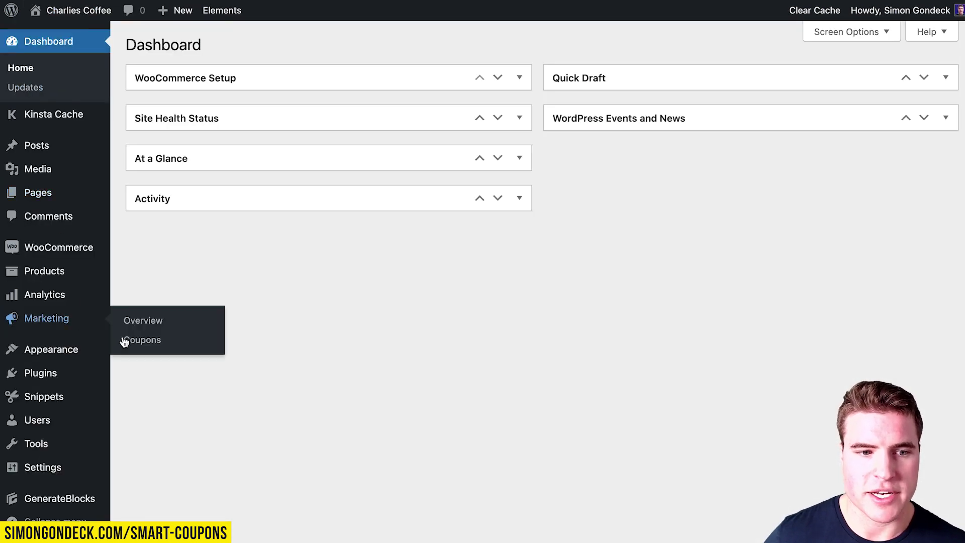
pyautogui.click(153, 341)
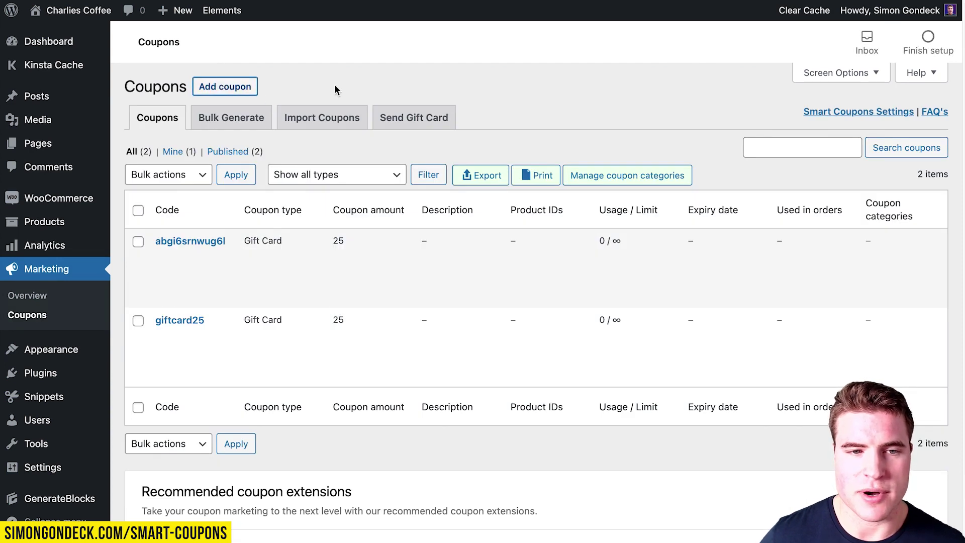
pyautogui.write('giftcardany')
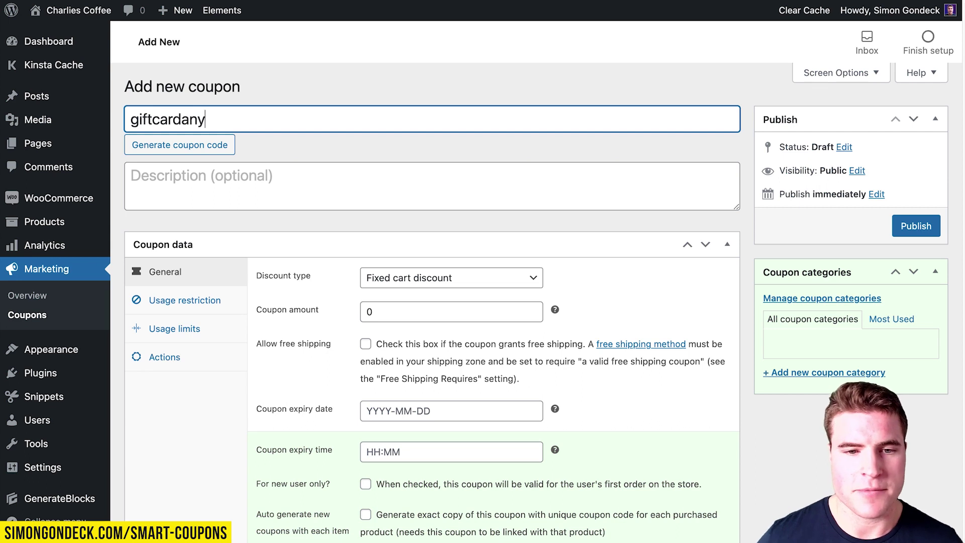
pyautogui.click(433, 280)
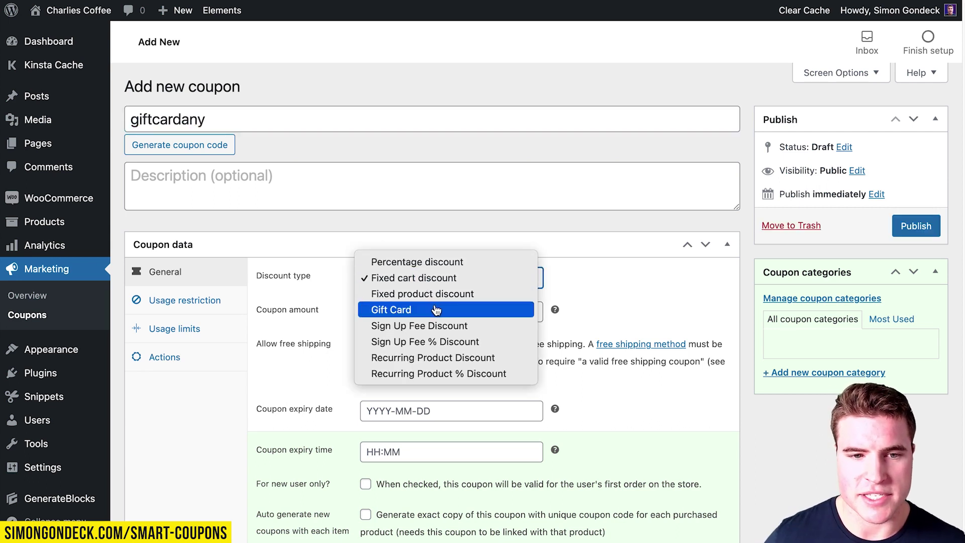
pyautogui.click(437, 310)
# - Tick 'Coupon value same as product's price' and publish the giftcardany coupon
pyautogui.scroll(-1, 456, 310)
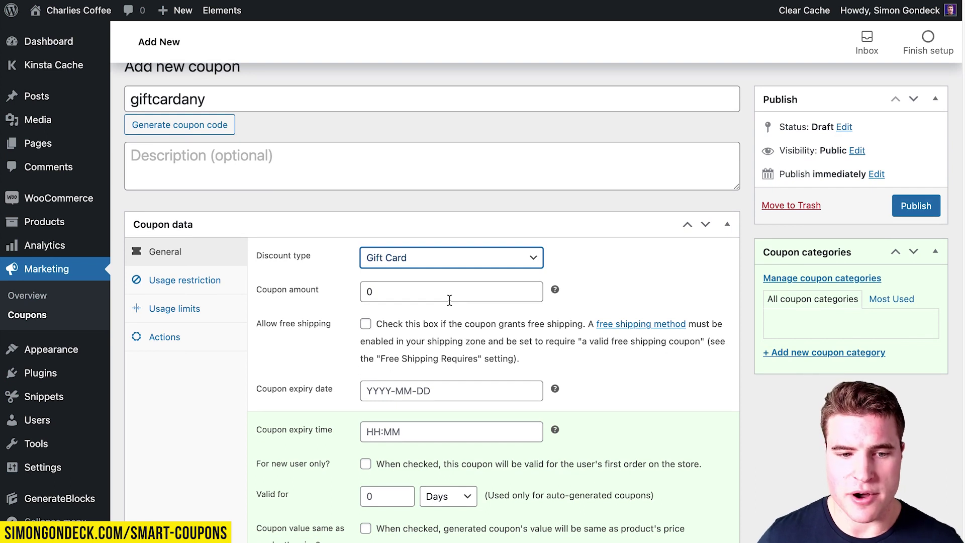
pyautogui.scroll(-3, 428, 413)
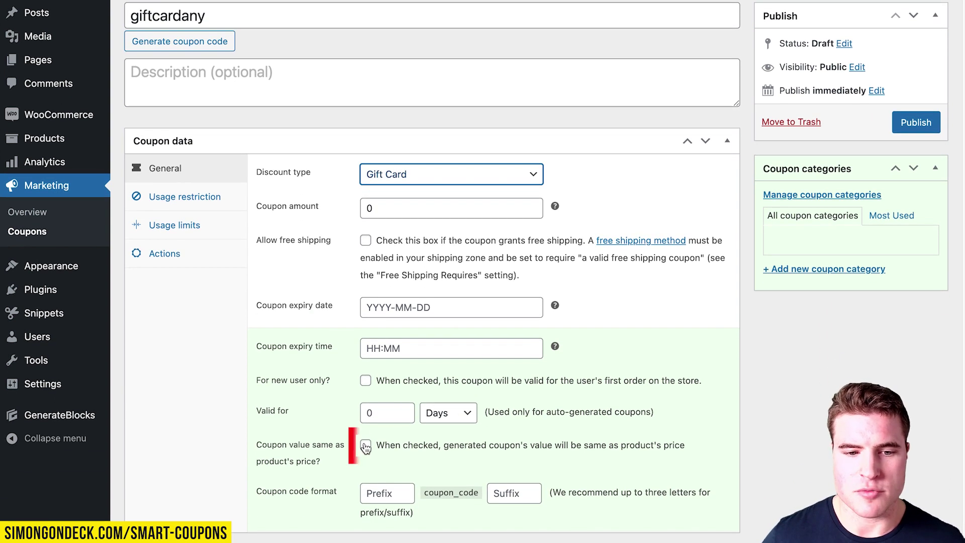
pyautogui.click(366, 447)
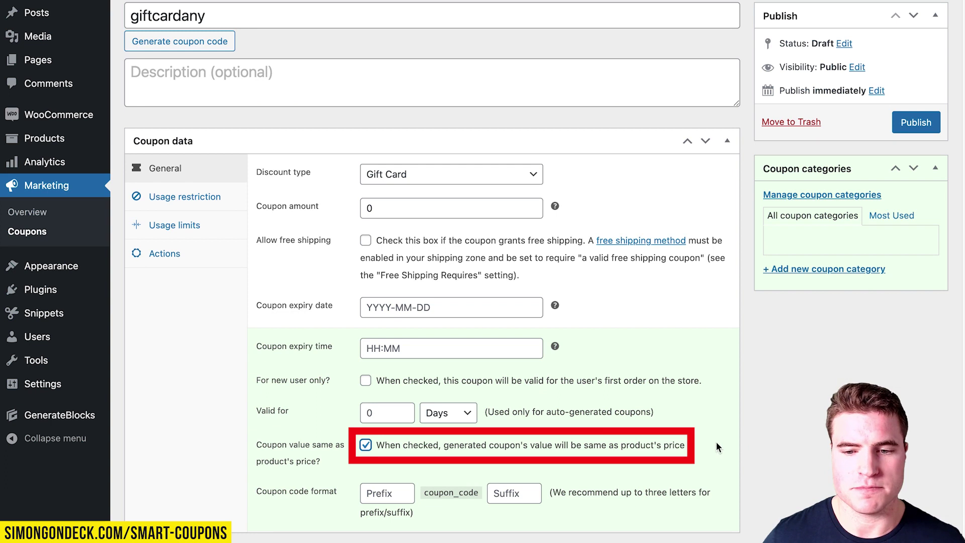
pyautogui.scroll(1, 750, 433)
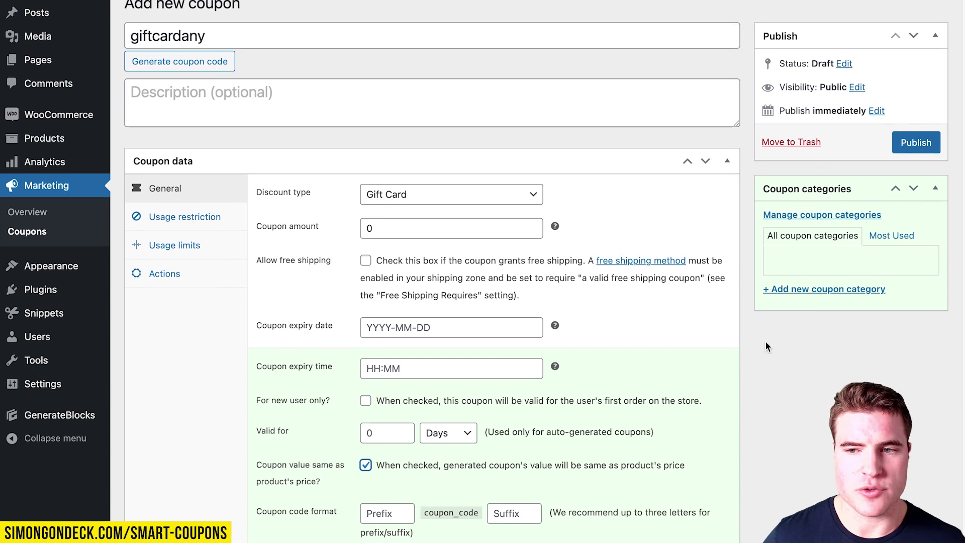
pyautogui.click(916, 142)
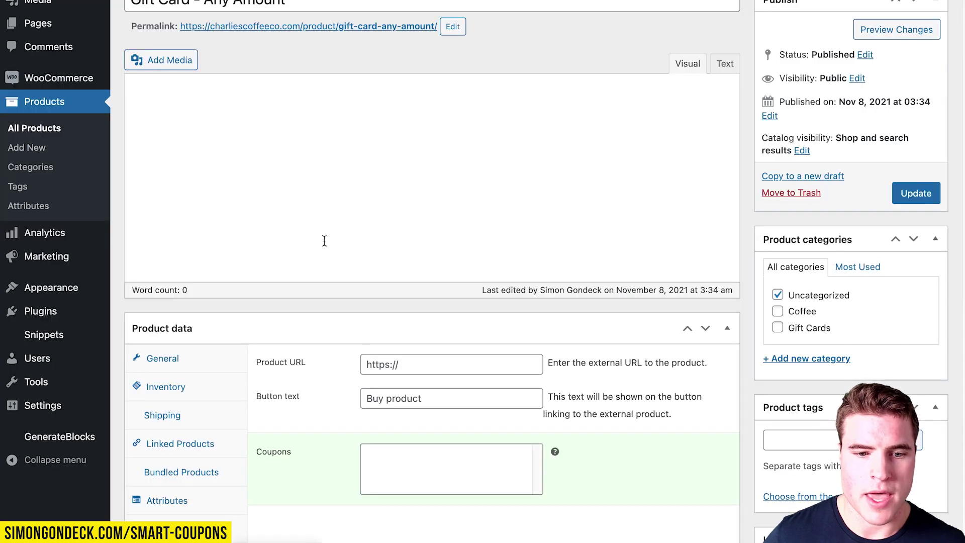
pyautogui.scroll(-3, 328, 243)
# - Attach giftcardany to Gift Card - Any Amount, update it, and open its storefront page
pyautogui.scroll(1, 397, 354)
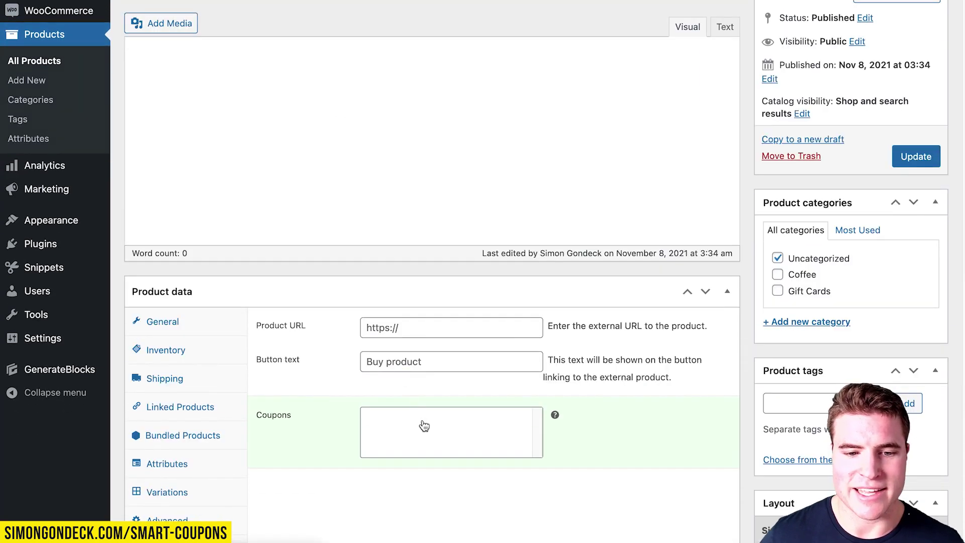
pyautogui.click(422, 415)
pyautogui.write('gift')
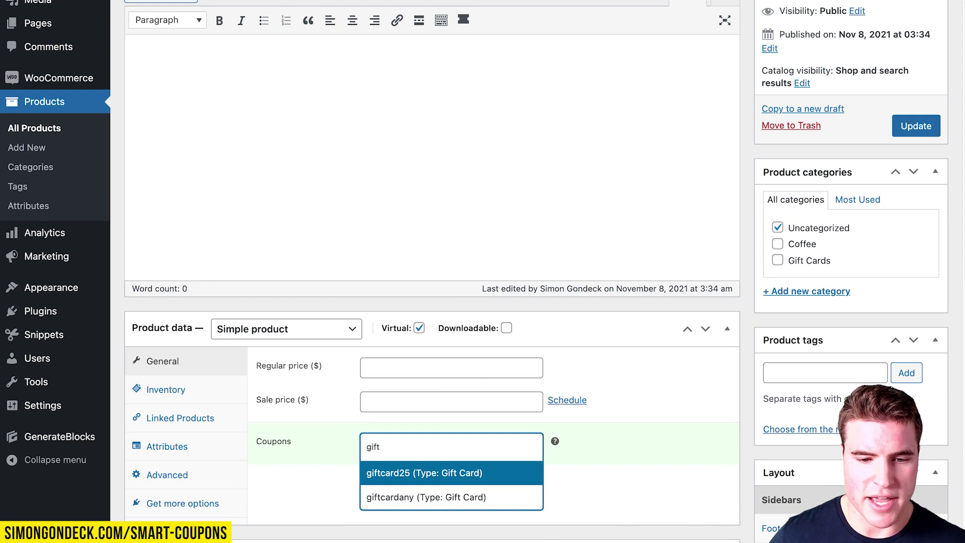
pyautogui.click(474, 496)
pyautogui.scroll(1, 633, 463)
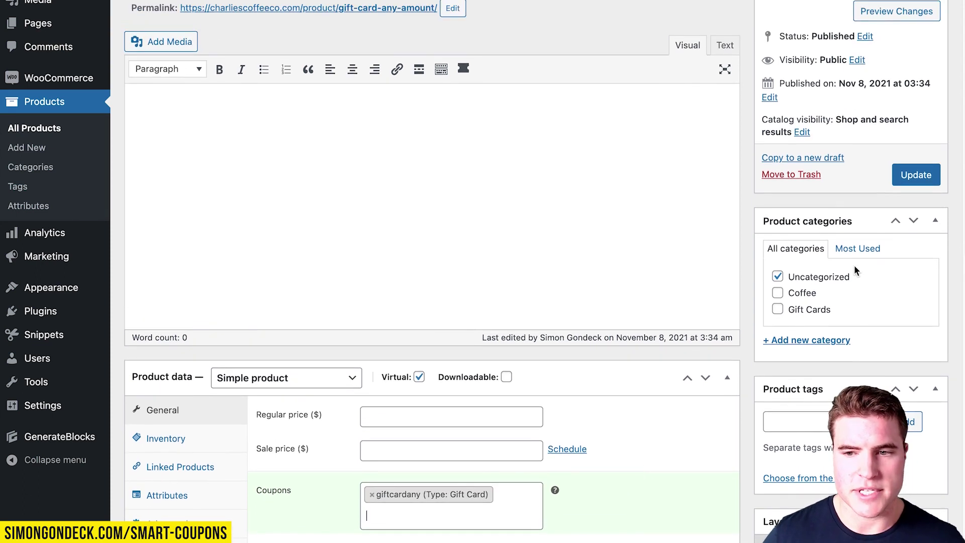
pyautogui.click(915, 176)
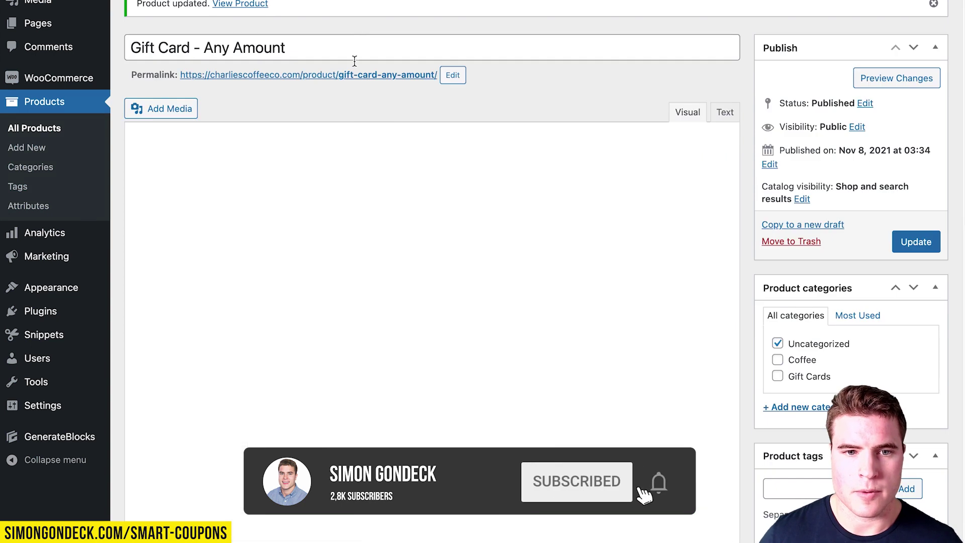
pyautogui.click(382, 75)
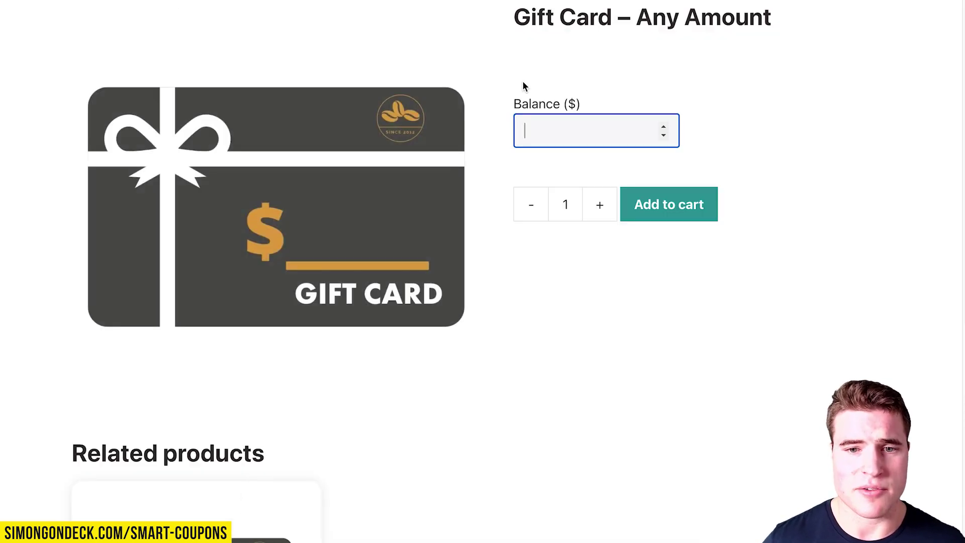
# - Enter a 30 balance for Gift Card - Any Amount and add it to the cart
pyautogui.write('250')
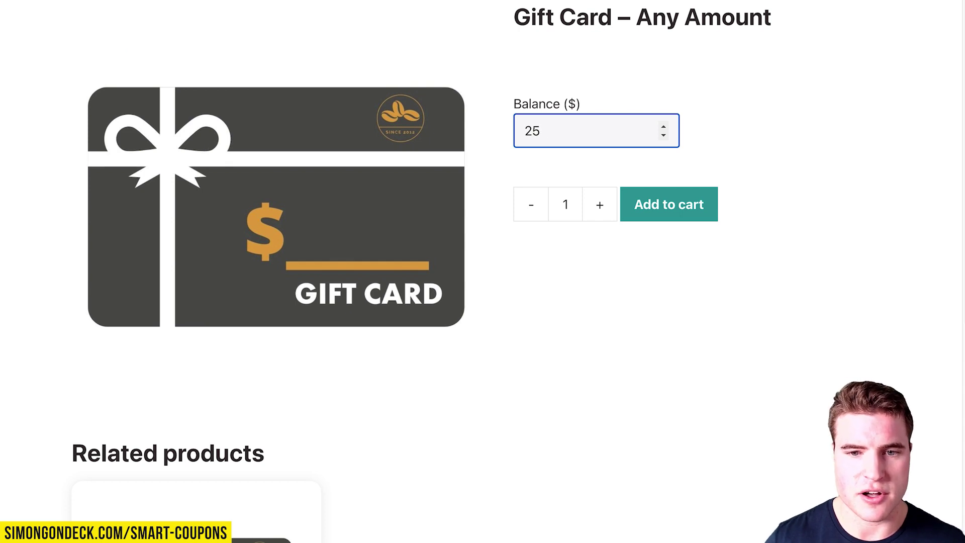
pyautogui.press('BackSpace')
pyautogui.press('BackSpace')
pyautogui.write('1')
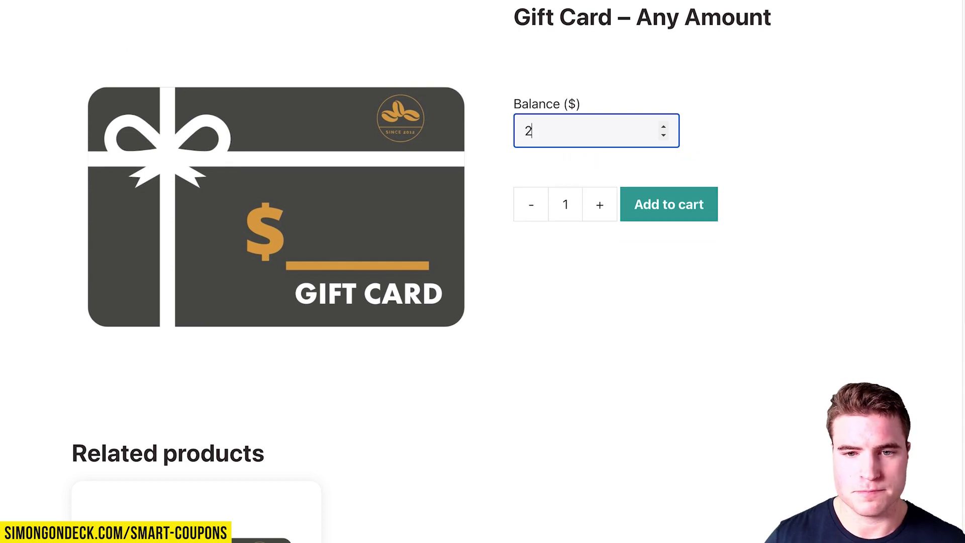
pyautogui.press('BackSpace')
pyautogui.write('30')
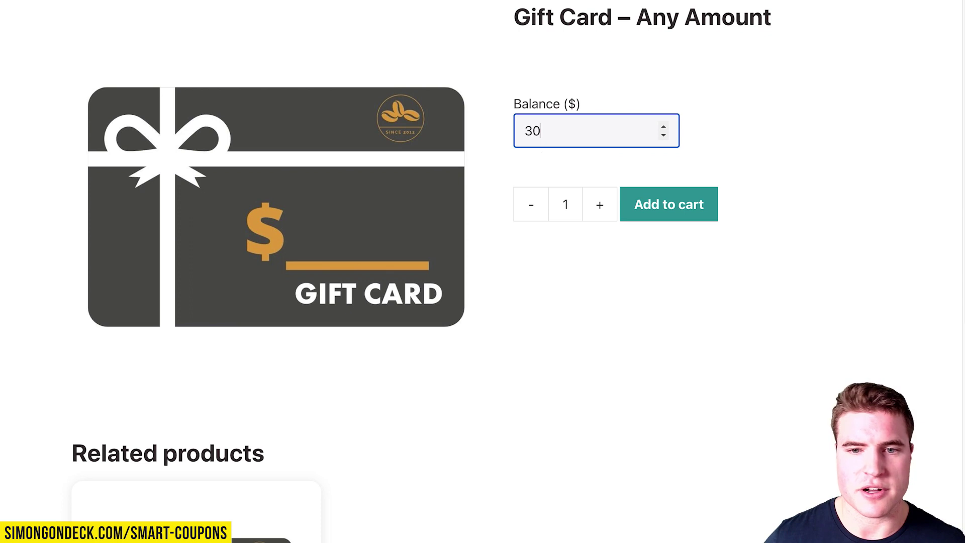
pyautogui.click(669, 204)
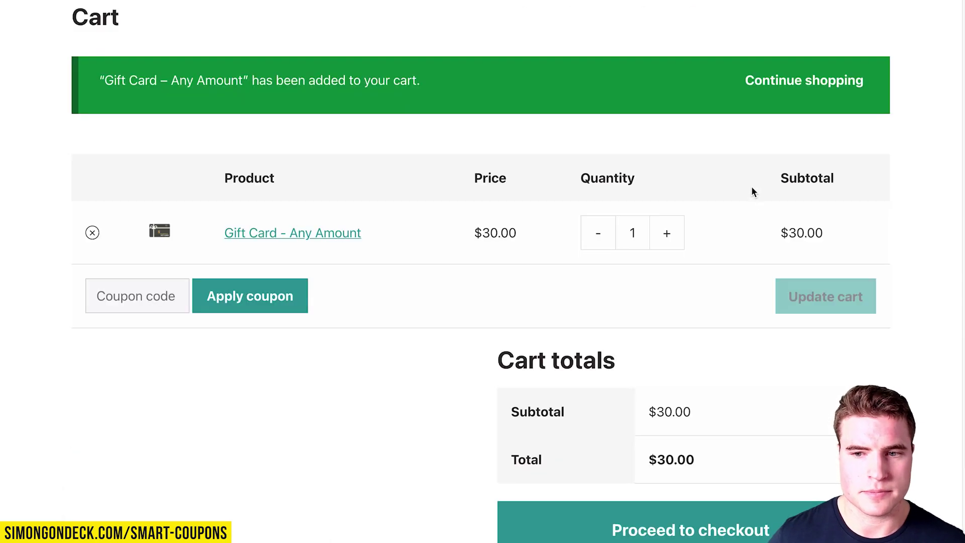
pyautogui.scroll(-2, 751, 190)
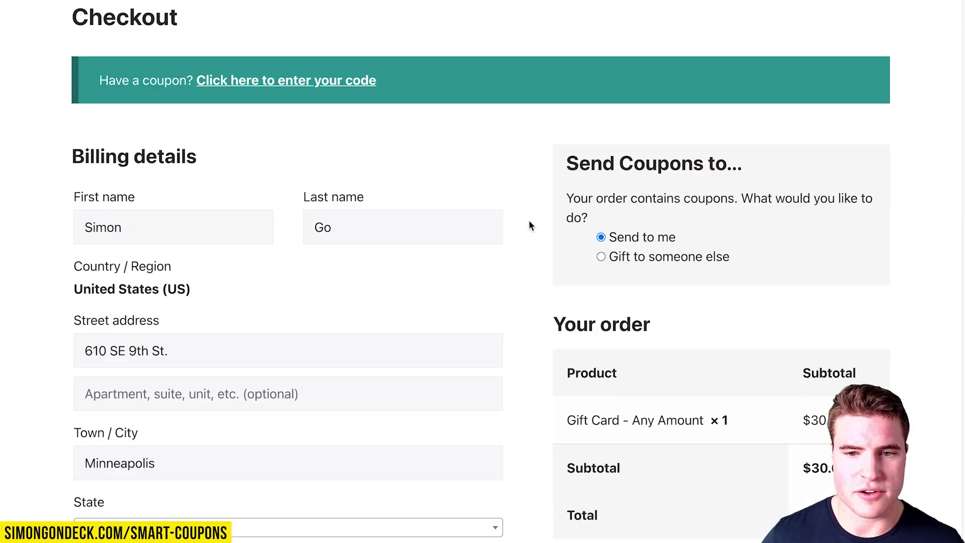
pyautogui.scroll(-3, 528, 219)
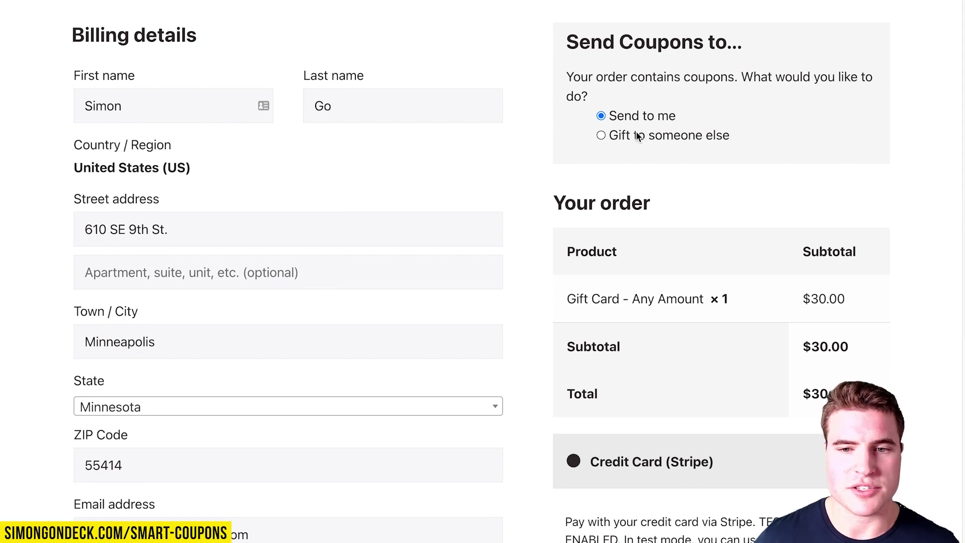
# - At checkout, choose 'Gift to someone else' and set coupon delivery to LATER
pyautogui.click(637, 136)
pyautogui.click(729, 157)
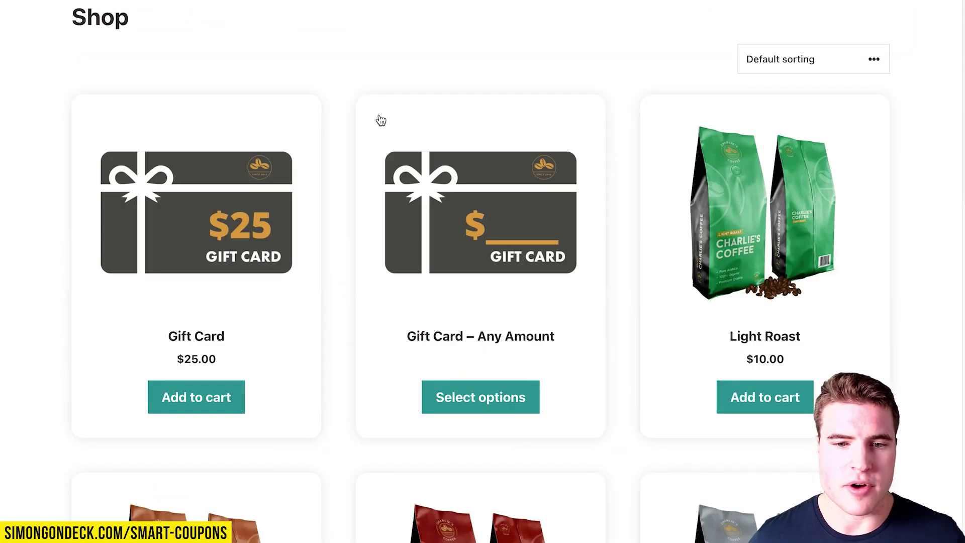
pyautogui.scroll(-3, 352, 131)
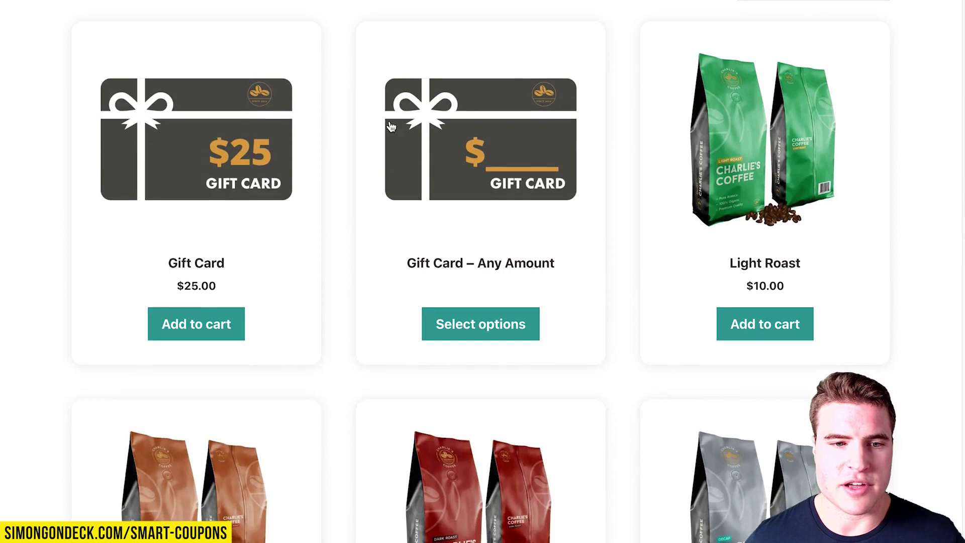
# - In Products > Sorting, drag Gift Card – Any Amount and Gift Card below Coffee Grinder
pyautogui.scroll(1, 344, 144)
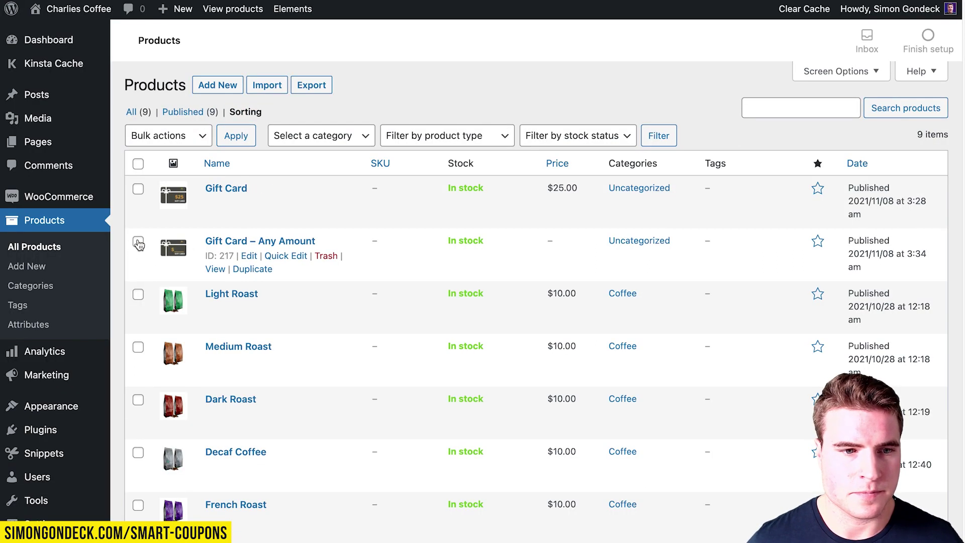
pyautogui.moveTo(146, 251); pyautogui.dragTo(149, 537)
pyautogui.moveTo(145, 140); pyautogui.dragTo(151, 507)
pyautogui.scroll(3, 324, 302)
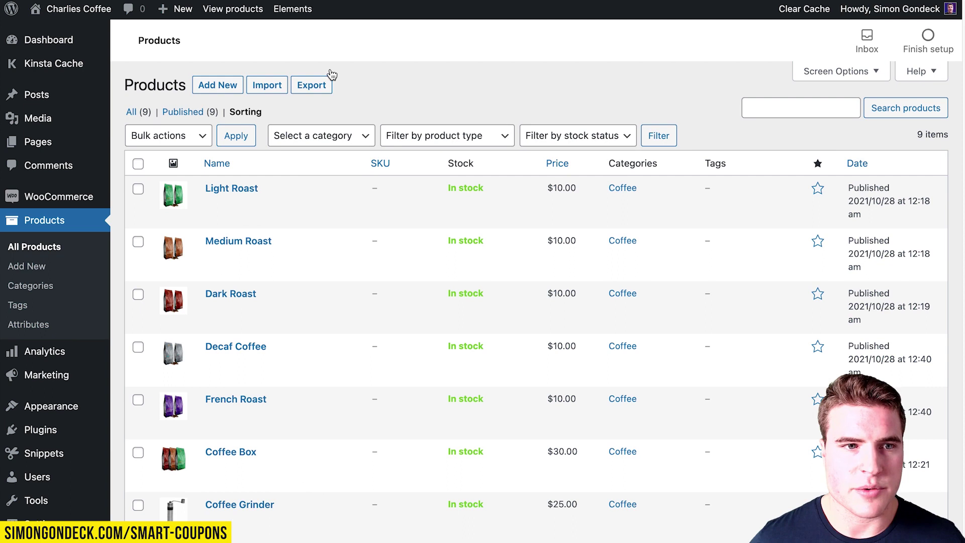
# - Check the new order on the shop page, then begin adding a new product
pyautogui.moveTo(91, 9)
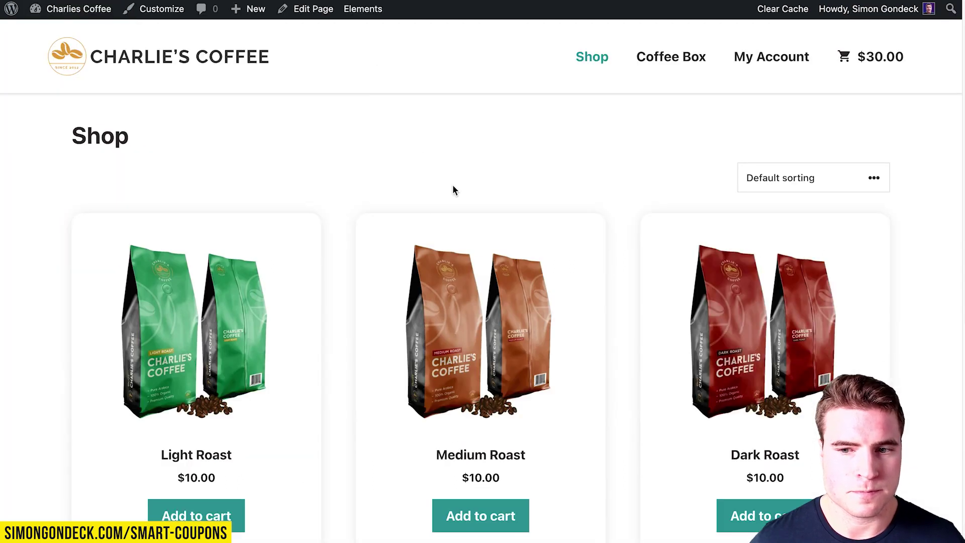
pyautogui.scroll(-10, 452, 189)
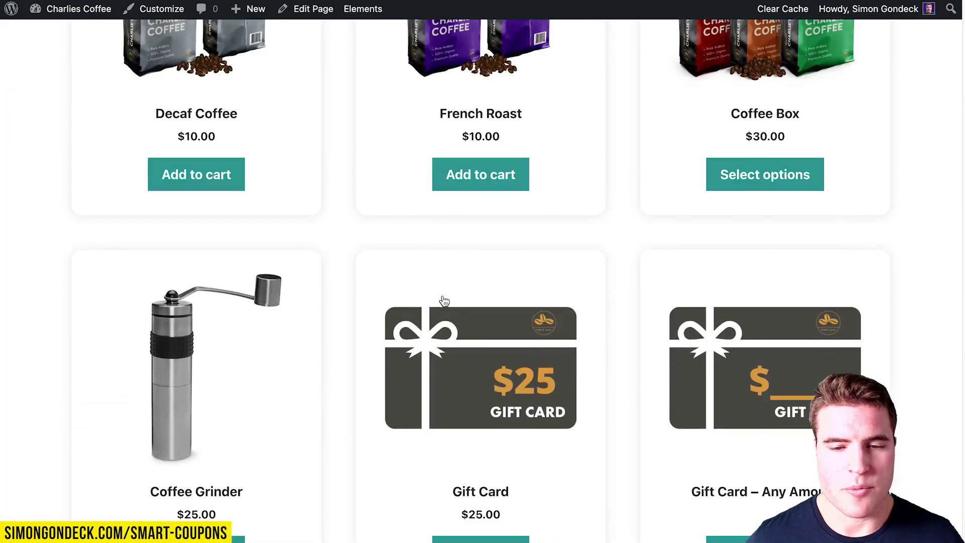
pyautogui.scroll(10, 435, 296)
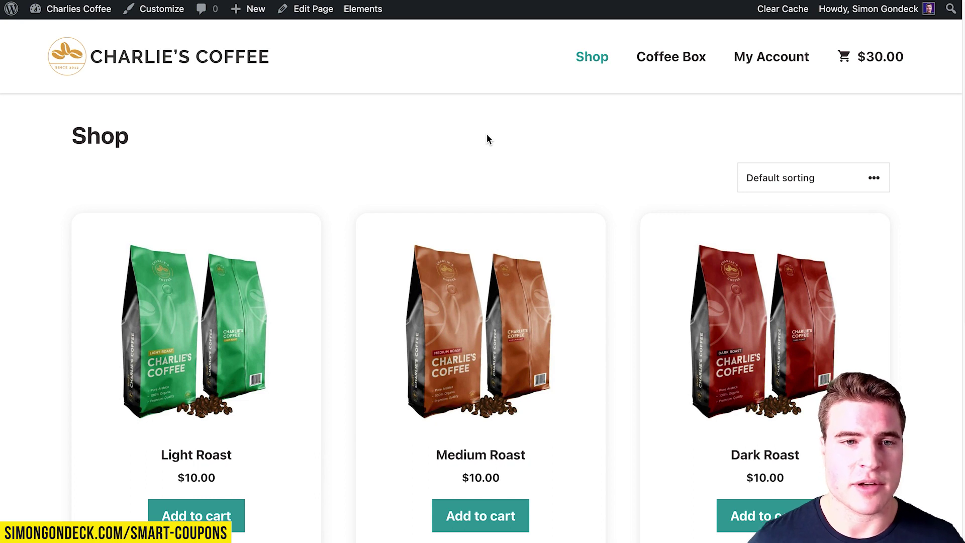
pyautogui.moveTo(267, 18)
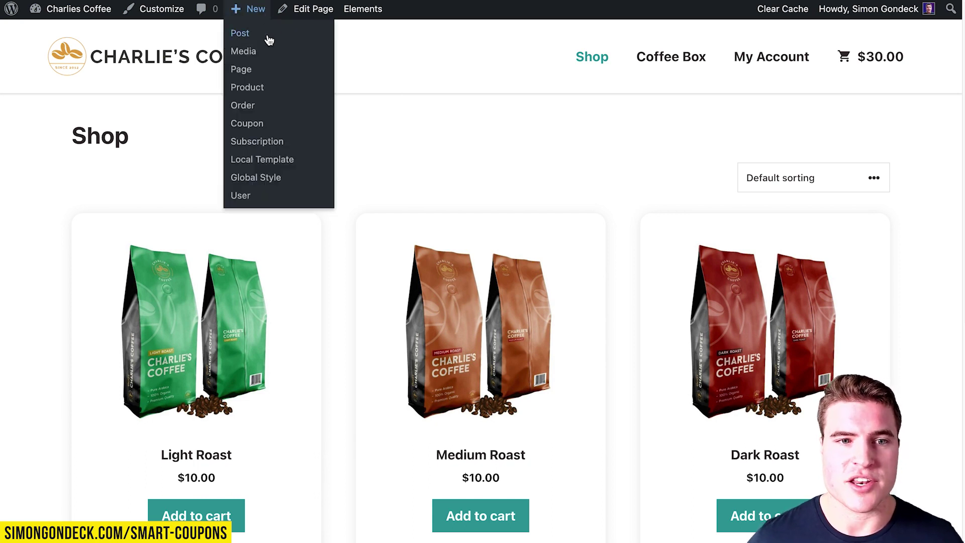
pyautogui.click(280, 86)
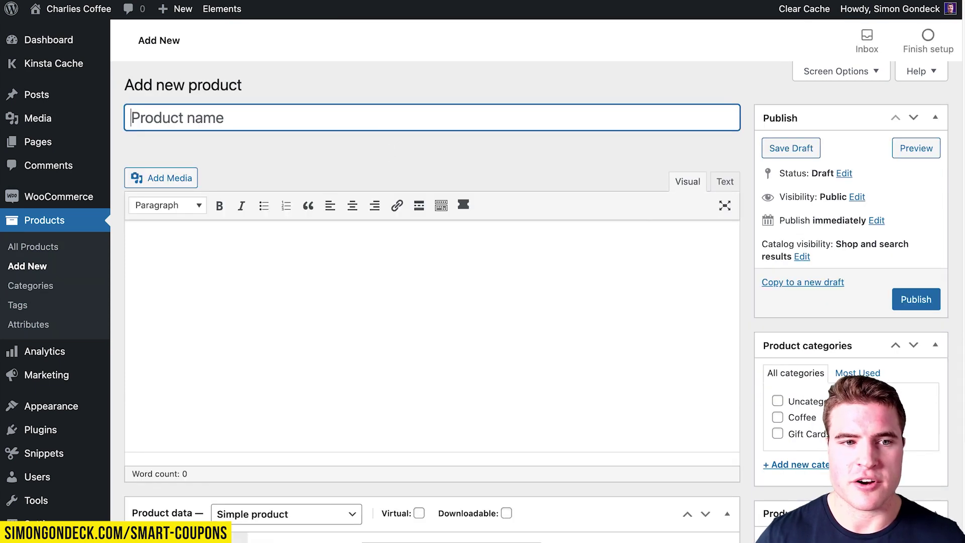
# - Name the new product 'Gift Card' and make it a Variable product
pyautogui.write('Gift Ca')
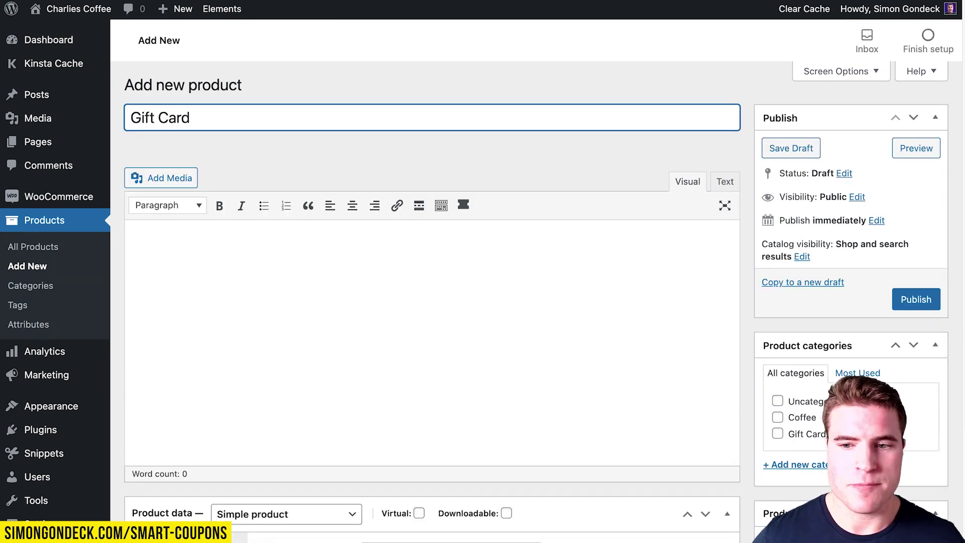
pyautogui.write('rd')
pyautogui.scroll(-3, 385, 145)
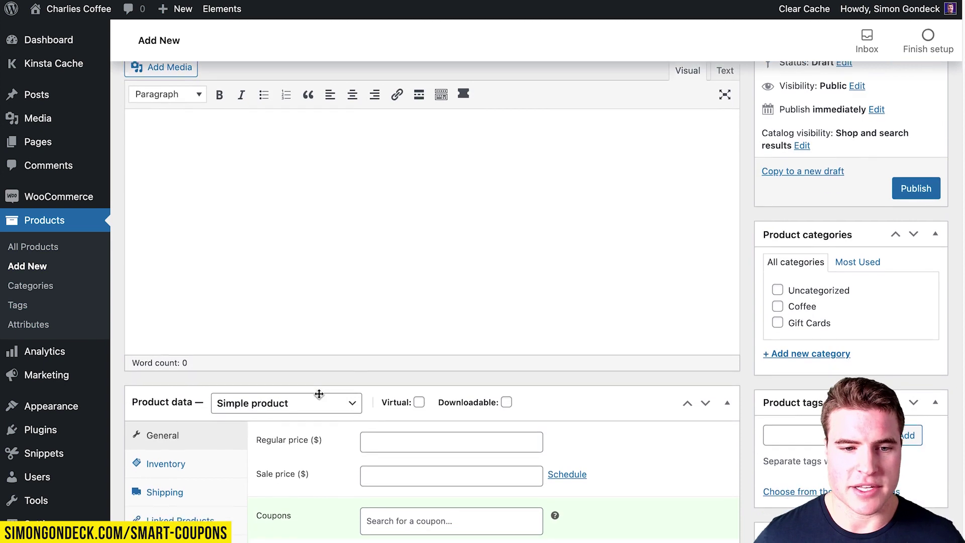
pyautogui.click(319, 401)
pyautogui.click(326, 451)
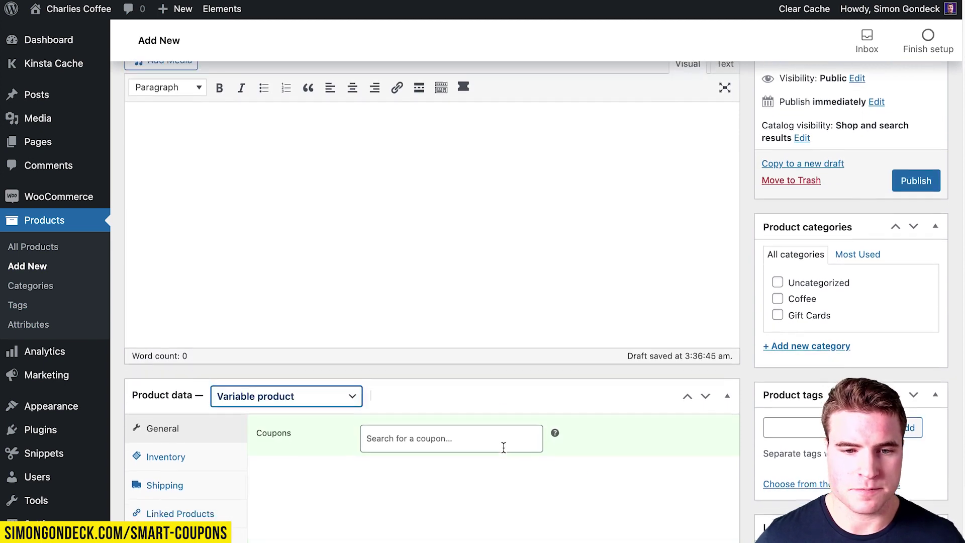
pyautogui.scroll(-3, 452, 402)
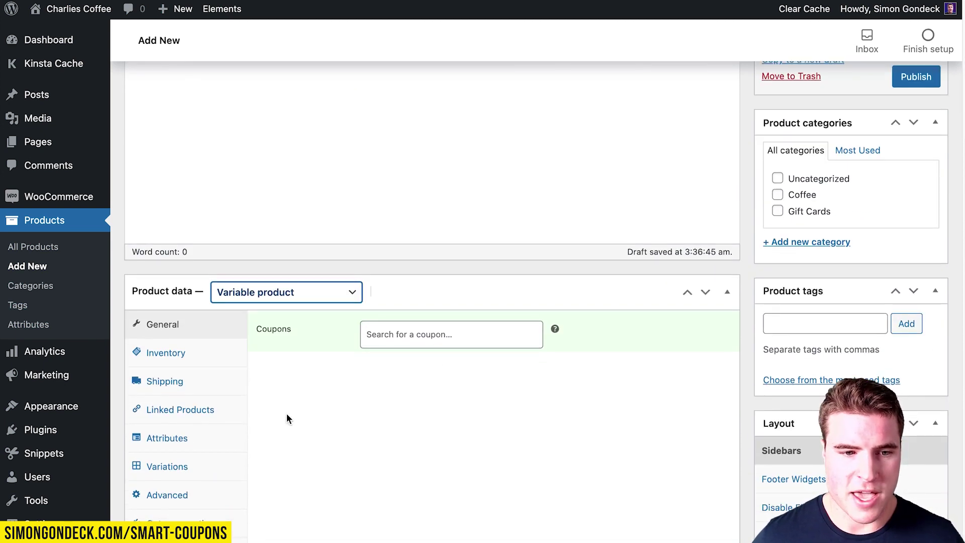
# - Add a custom 'Gift Card Amount' attribute with values 10|25|50|100, used for variations, and save it
pyautogui.click(224, 437)
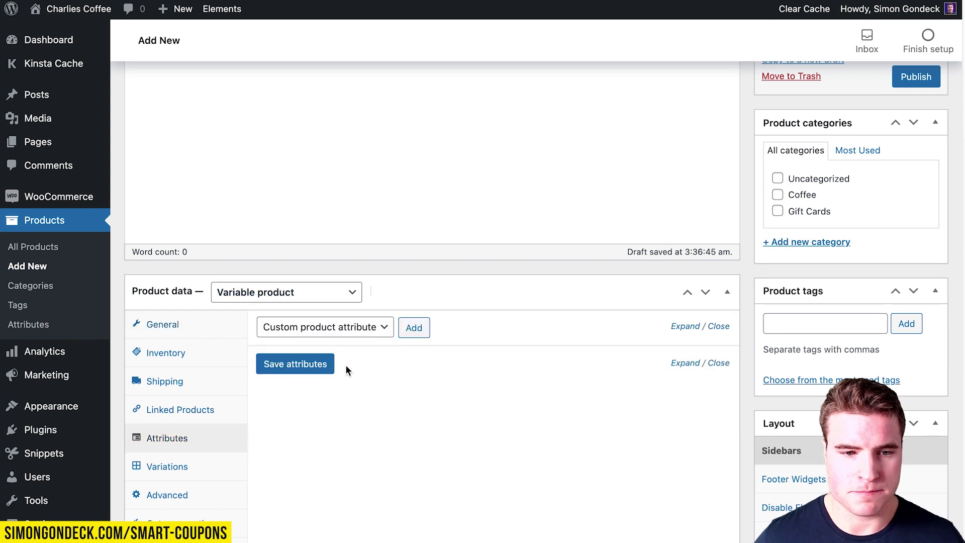
pyautogui.click(412, 339)
pyautogui.click(331, 410)
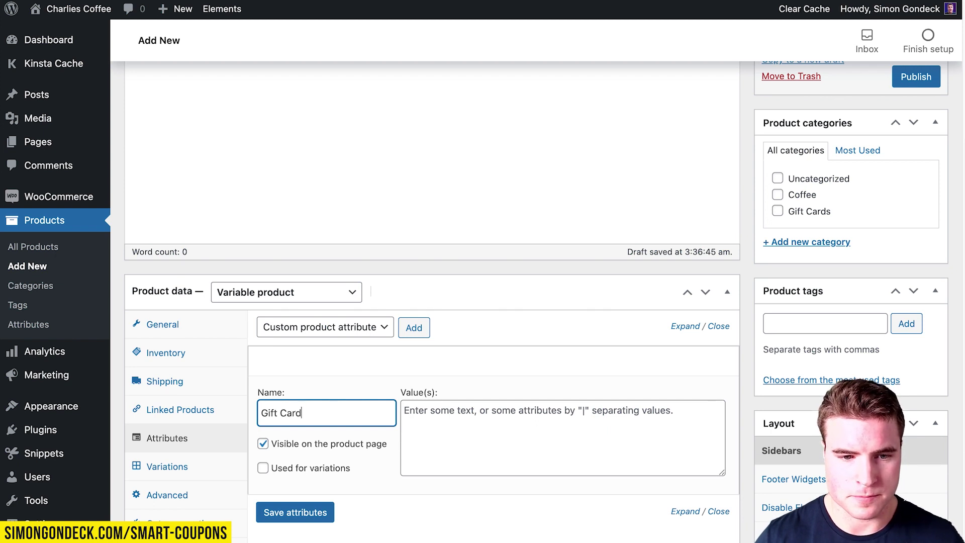
pyautogui.click(405, 411)
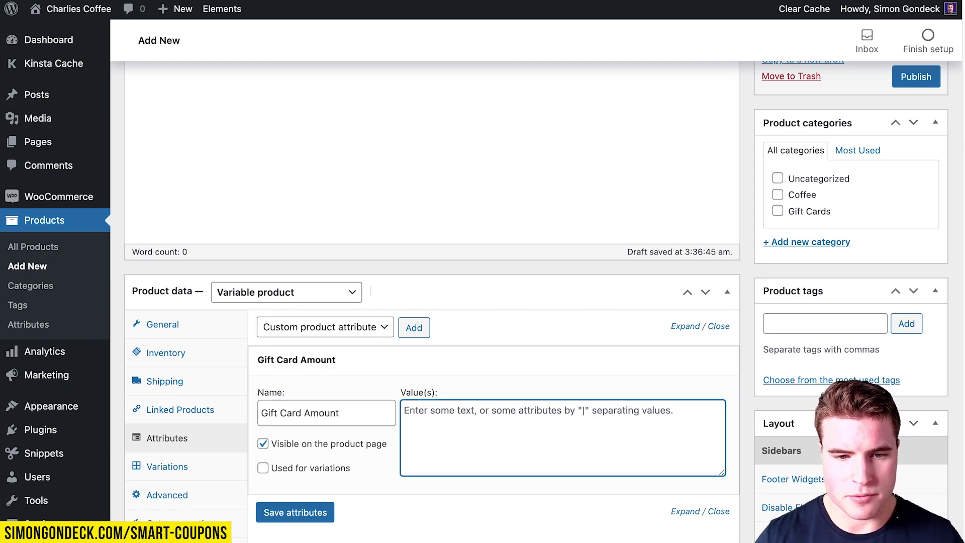
pyautogui.write('10|25|50|100')
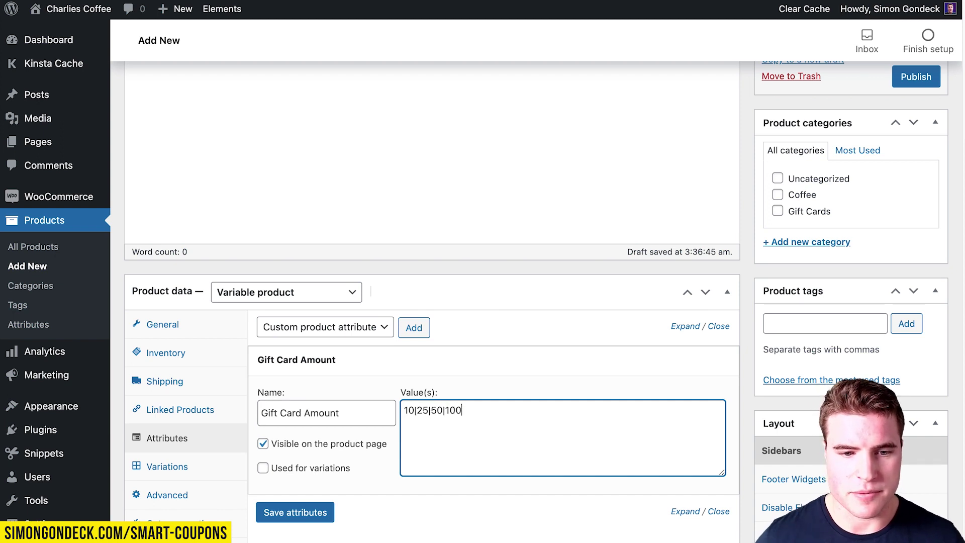
pyautogui.click(310, 472)
pyautogui.click(315, 512)
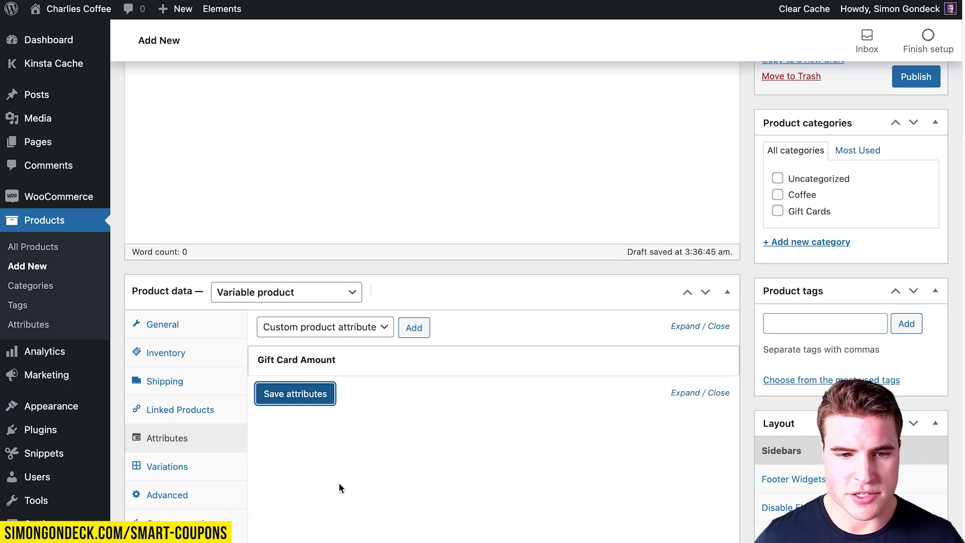
pyautogui.click(216, 459)
# - Create variations from all attributes, confirming the generation of the four amount variations
pyautogui.click(365, 332)
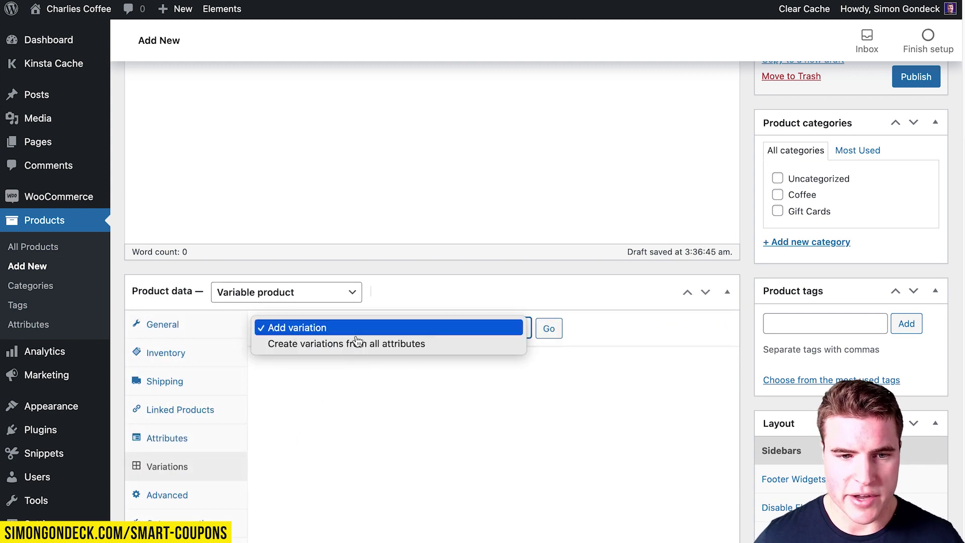
pyautogui.click(366, 344)
pyautogui.click(553, 333)
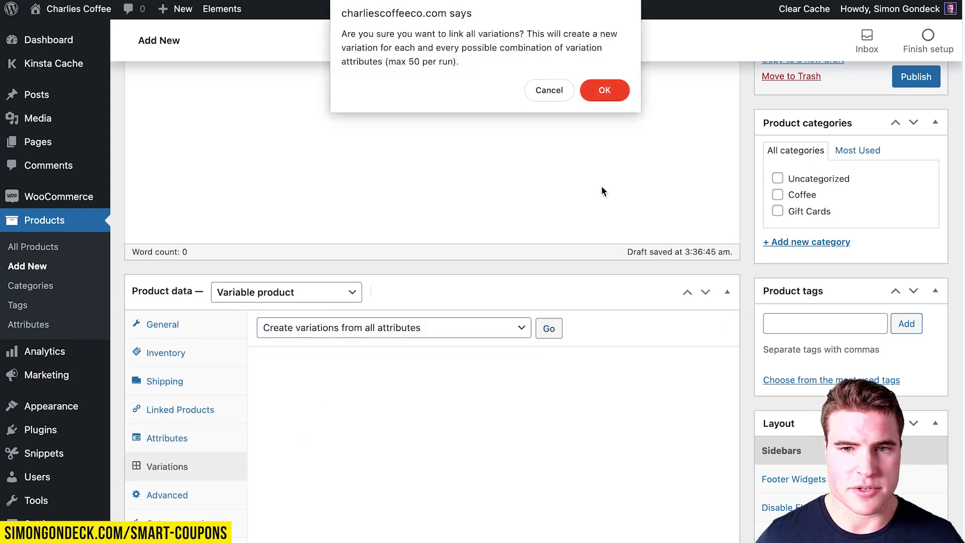
pyautogui.press('Return')
pyautogui.press('Return')
pyautogui.scroll(-3, 452, 302)
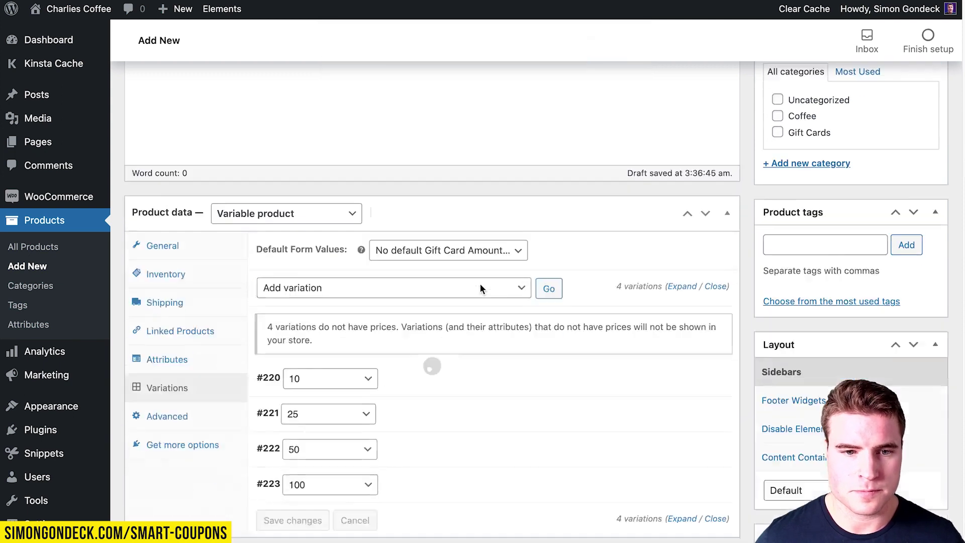
# - Give variation #220 a price of 10, the $10 gift card image, and mark it virtual
pyautogui.click(405, 319)
pyautogui.scroll(-3, 352, 337)
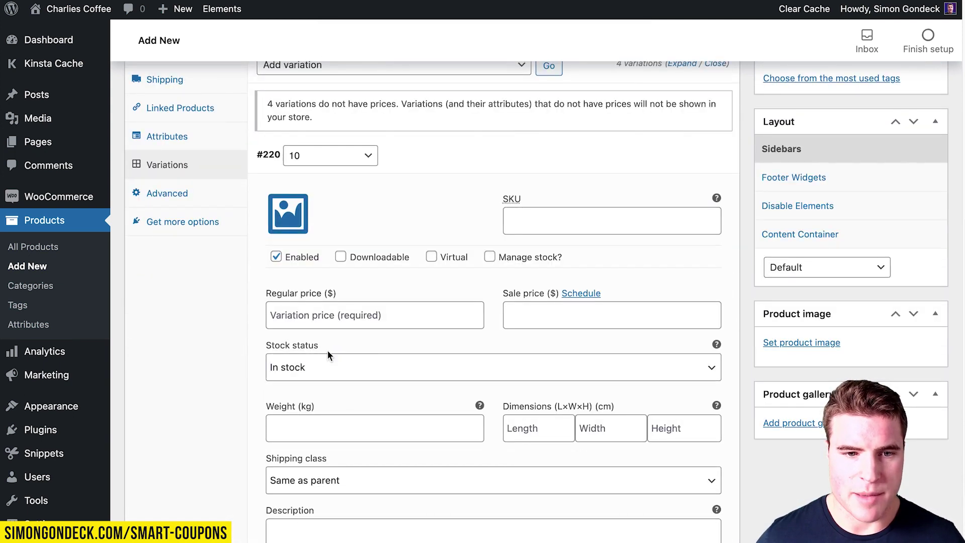
pyautogui.click(306, 314)
pyautogui.write('10')
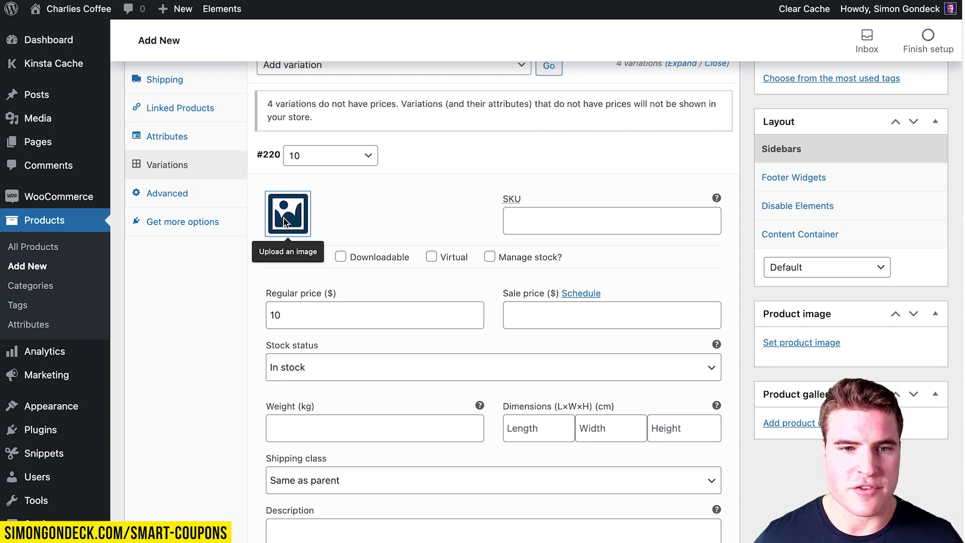
pyautogui.click(288, 214)
pyautogui.click(290, 269)
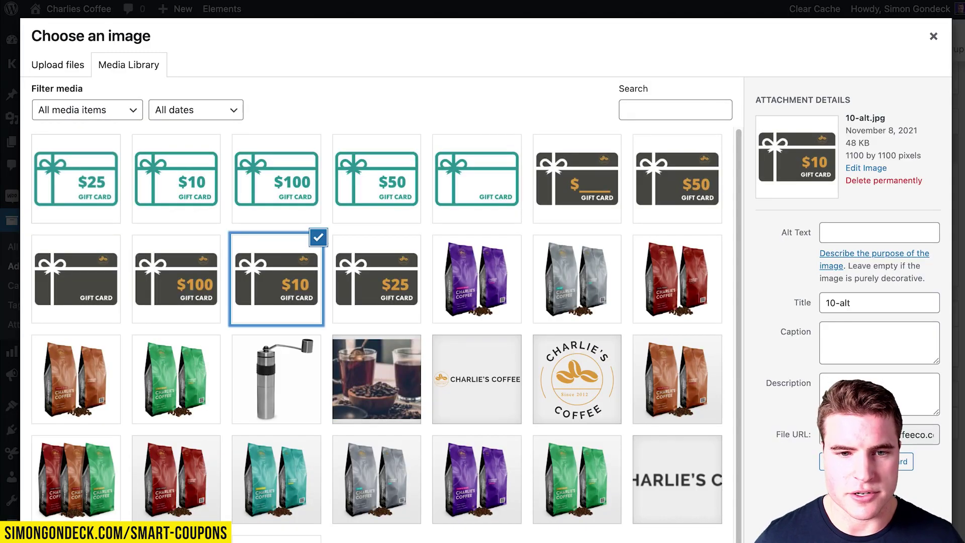
pyautogui.click(900, 525)
pyautogui.scroll(5, 465, 176)
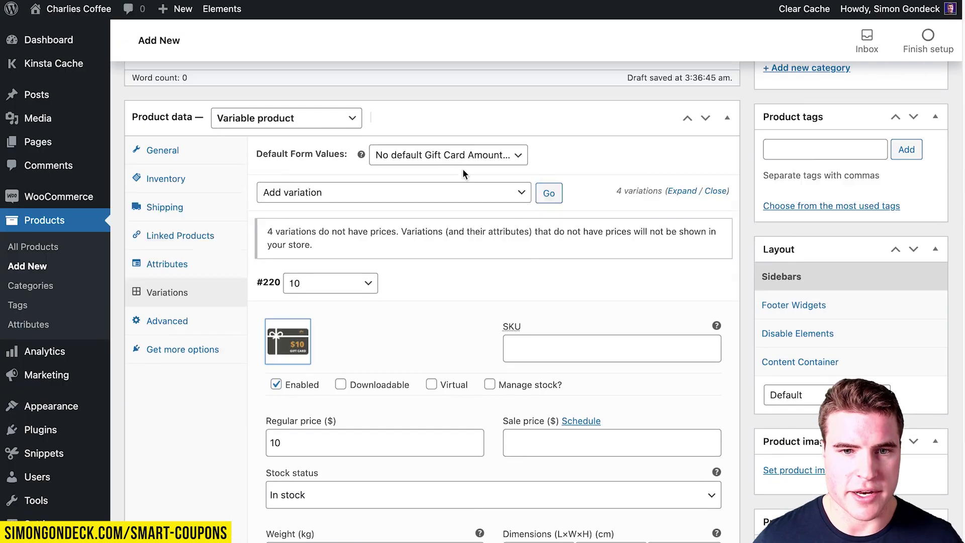
pyautogui.click(432, 425)
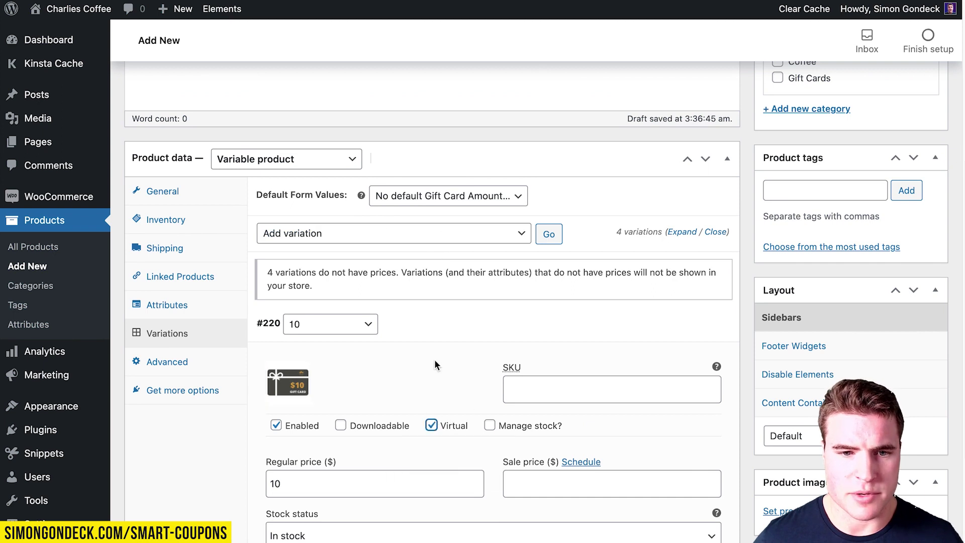
pyautogui.click(437, 331)
# - Set images and virtual status on the remaining variations, pricing variation #223 at 100
pyautogui.click(447, 373)
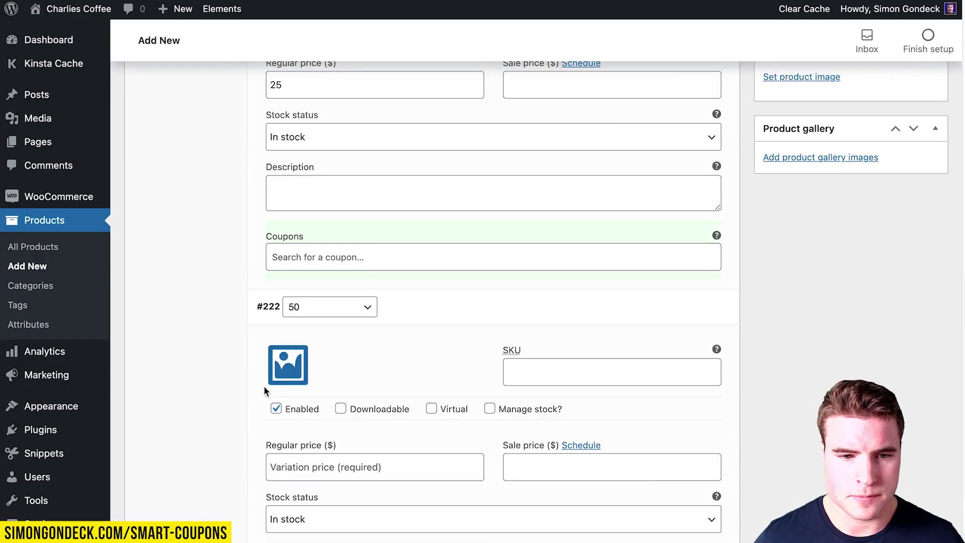
pyautogui.click(284, 370)
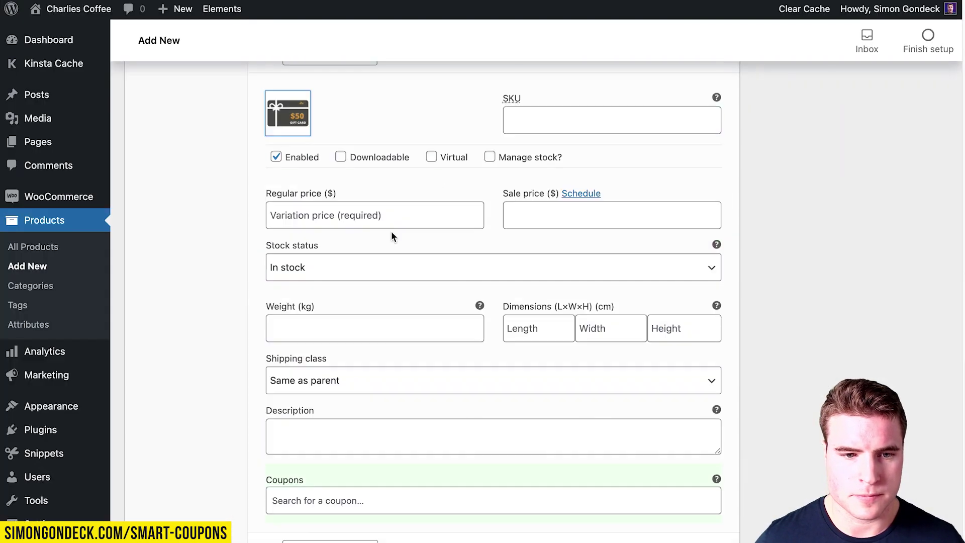
pyautogui.click(431, 156)
pyautogui.scroll(-3, 452, 302)
pyautogui.click(431, 415)
pyautogui.click(322, 480)
pyautogui.write('100')
pyautogui.click(288, 372)
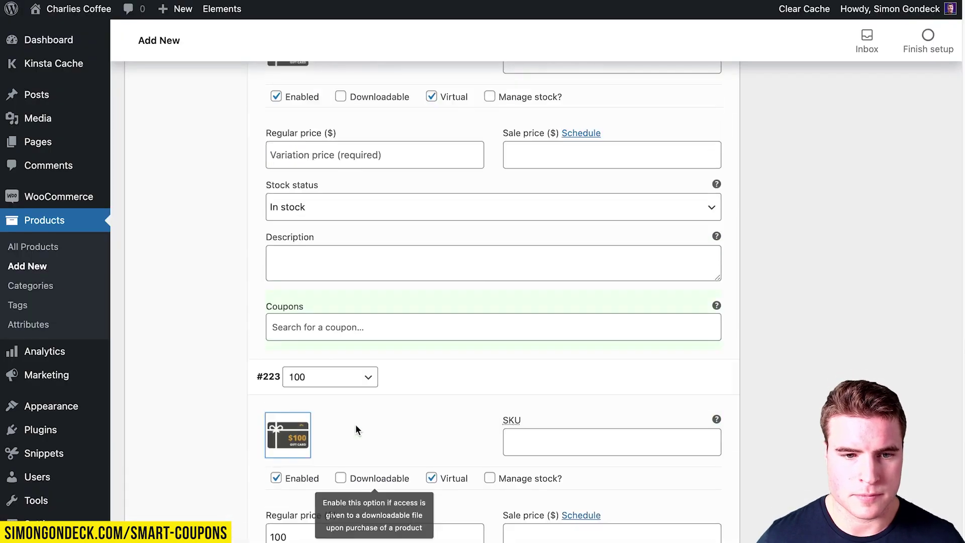
pyautogui.scroll(15, 448, 210)
pyautogui.scroll(-15, 449, 209)
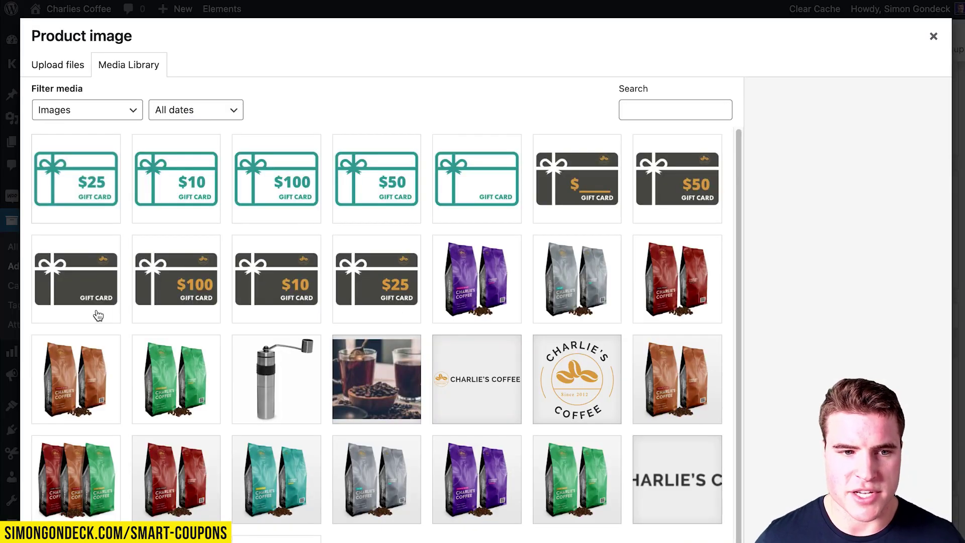
# - Use the blank gift card as the product image and publish Gift Card
pyautogui.click(94, 314)
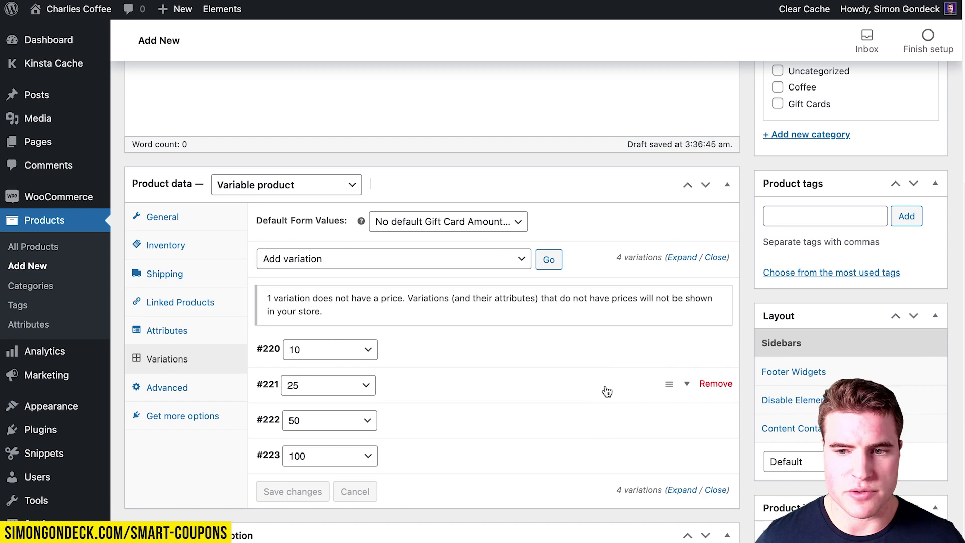
pyautogui.scroll(6, 603, 387)
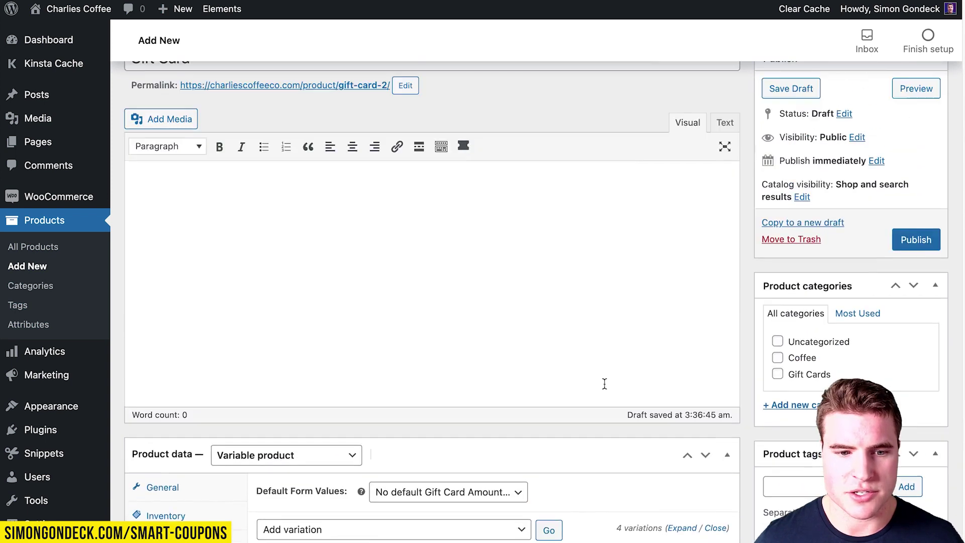
pyautogui.scroll(2, 605, 384)
pyautogui.click(915, 300)
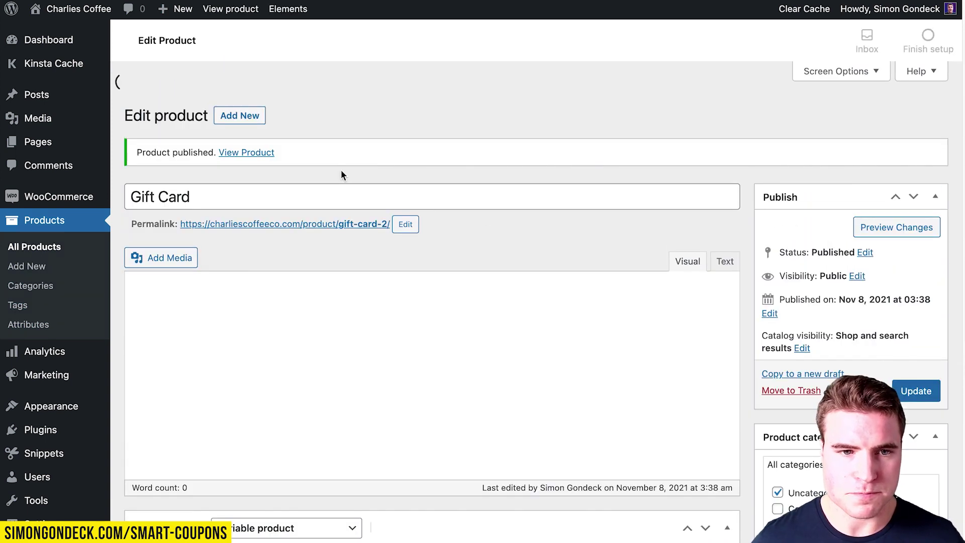
# - View the product in the store and try the 25 and 100 Gift Card Amount options
pyautogui.click(352, 193)
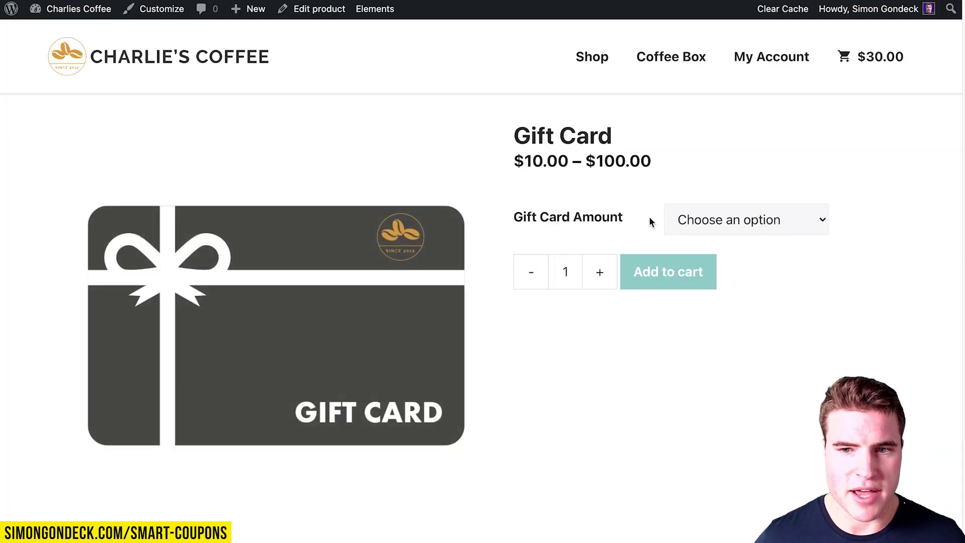
pyautogui.click(678, 221)
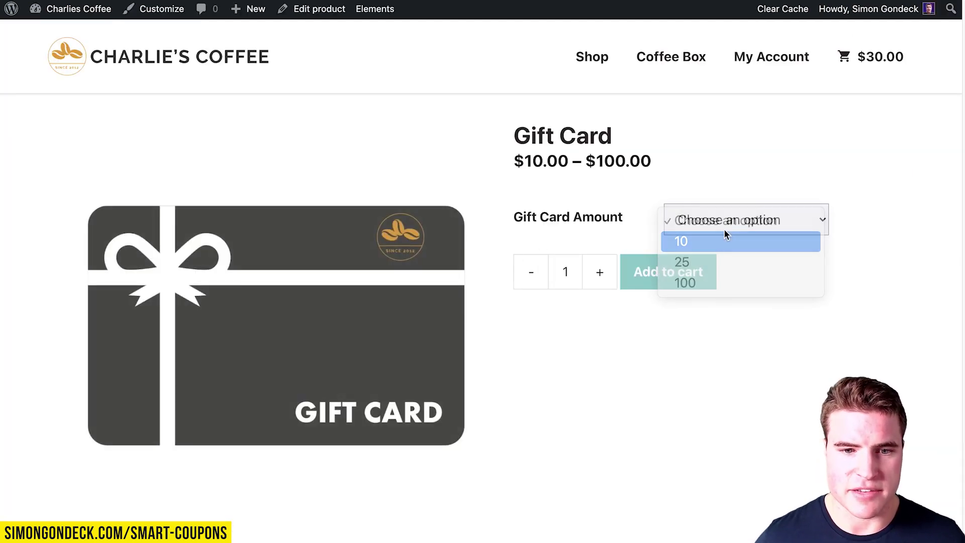
pyautogui.click(724, 232)
pyautogui.click(733, 243)
pyautogui.click(724, 233)
pyautogui.click(723, 243)
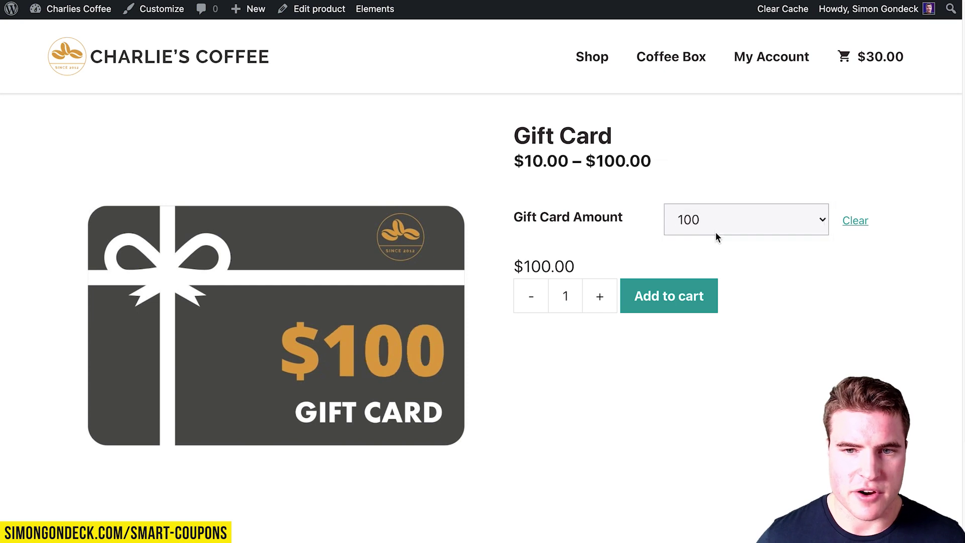
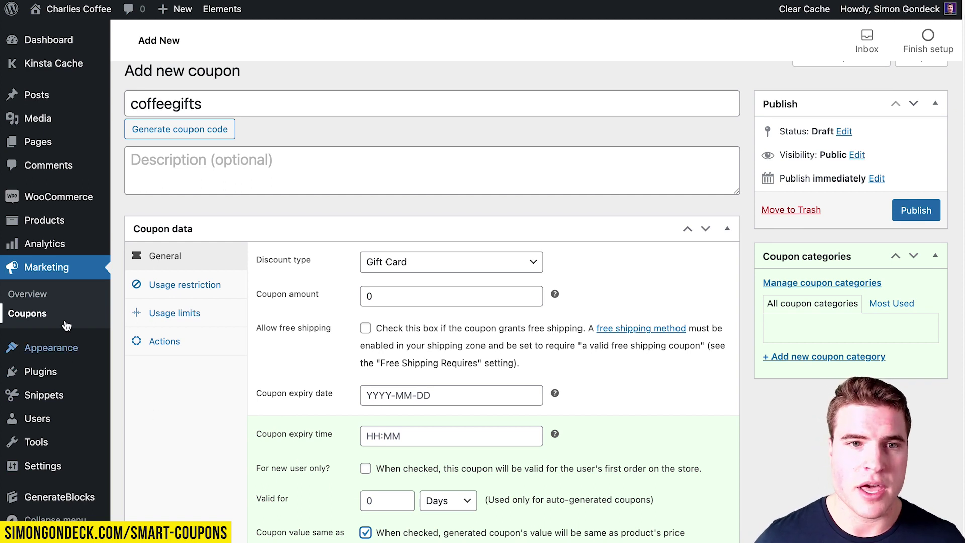
# - Abandon the unsaved new coupon draft and go back to the coupons list
pyautogui.click(26, 313)
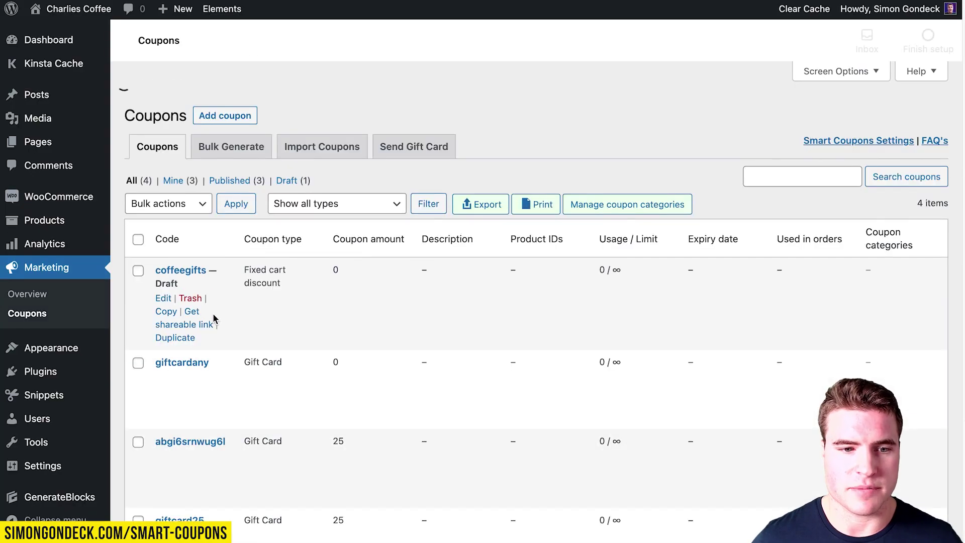
pyautogui.moveTo(210, 333); pyautogui.dragTo(154, 332)
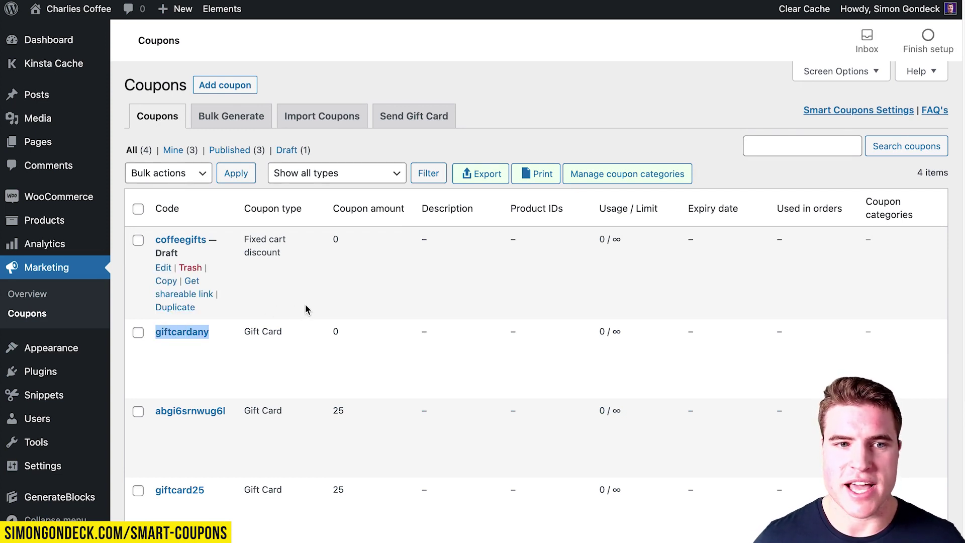
pyautogui.press('super+bracketleft')
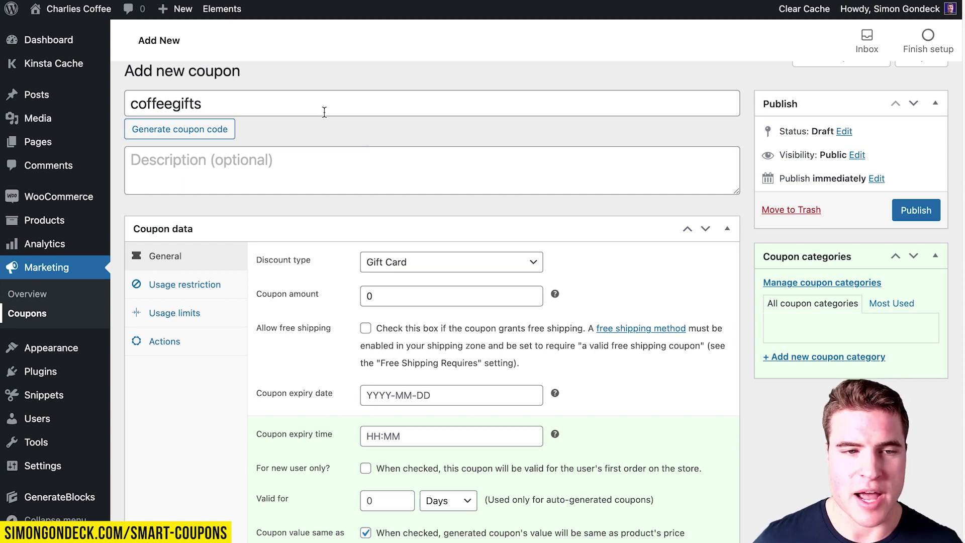
pyautogui.hotkey('alt', 'Left')
pyautogui.press('Return')
# - Open the giftcardany coupon for editing and select its title
pyautogui.moveTo(215, 338)
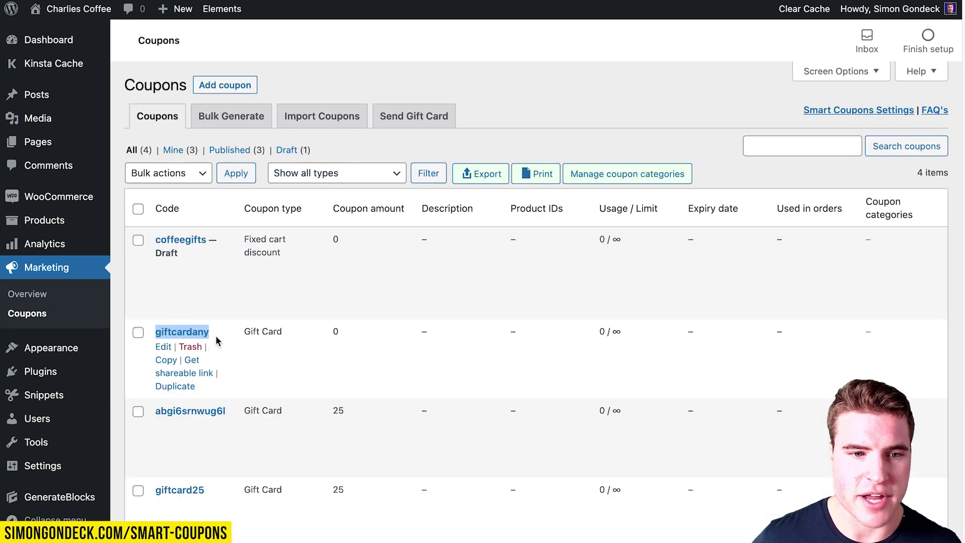
pyautogui.click(163, 347)
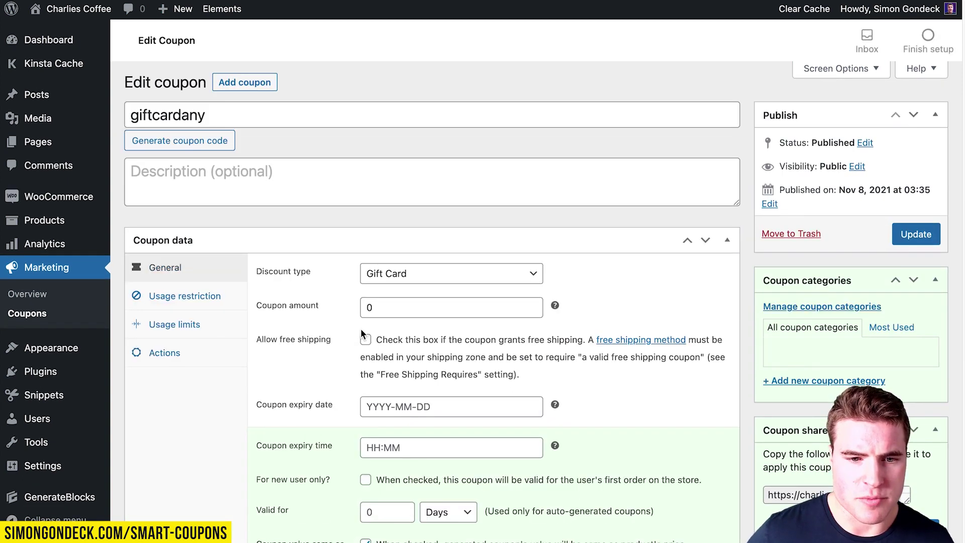
pyautogui.scroll(-1, 362, 370)
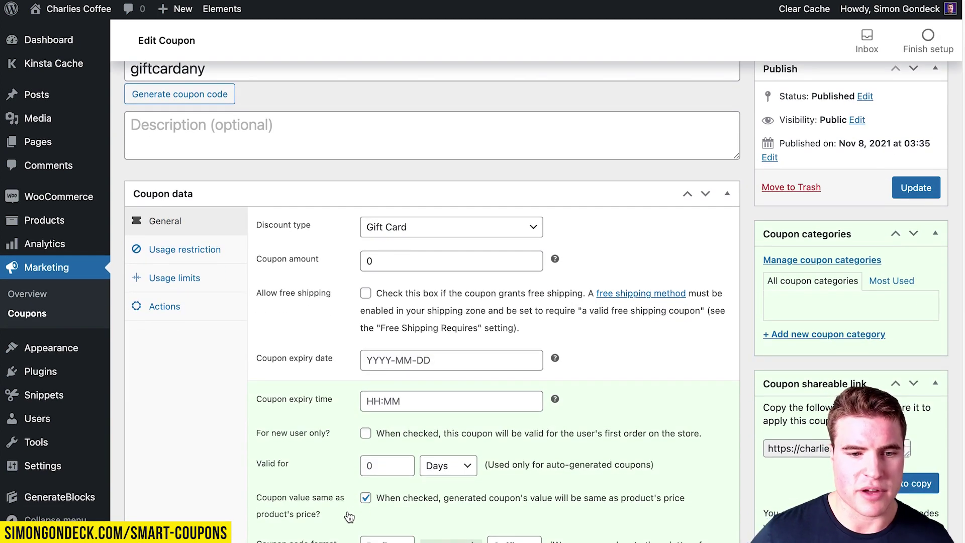
pyautogui.scroll(1, 317, 327)
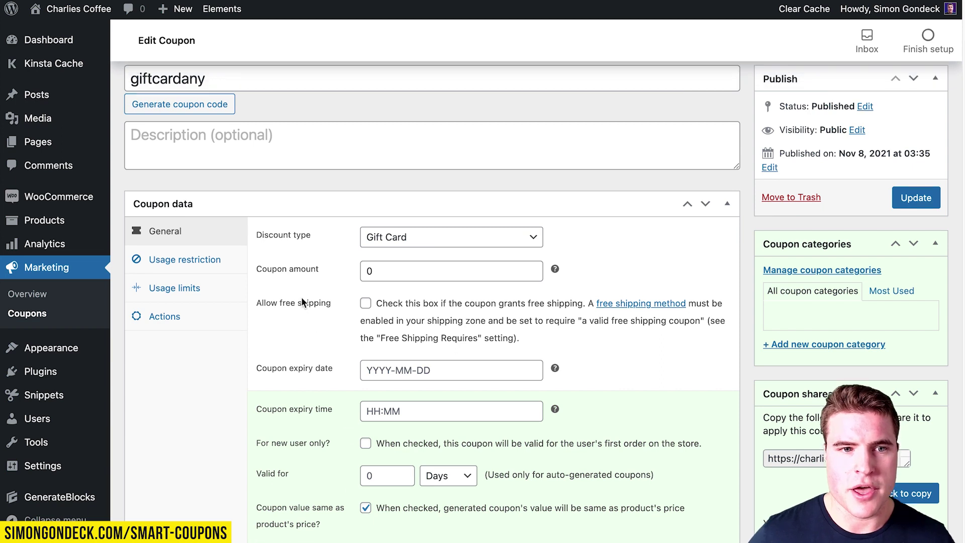
pyautogui.doubleClick(238, 119)
pyautogui.press('super+c')
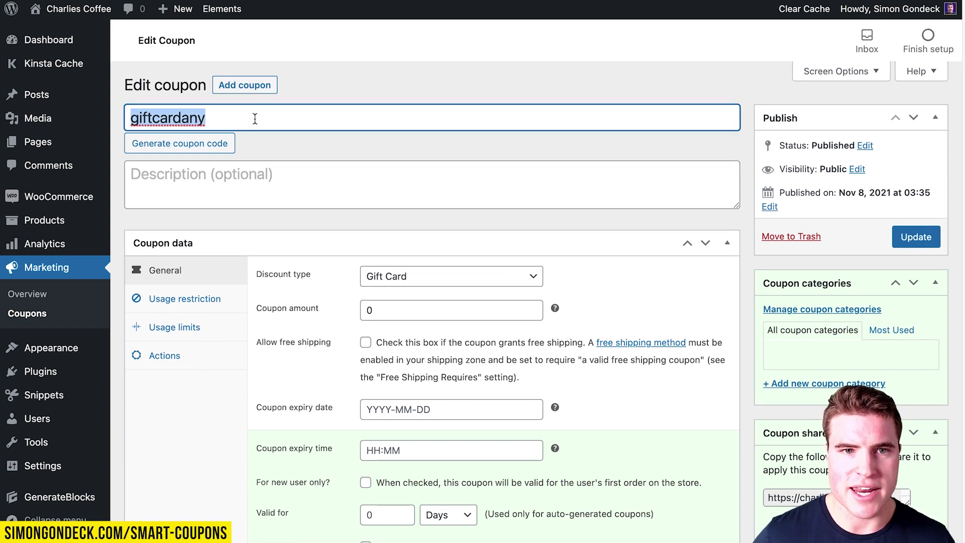
# - Open the Gift Card product's editor from the store front
pyautogui.moveTo(78, 9)
pyautogui.click(53, 29)
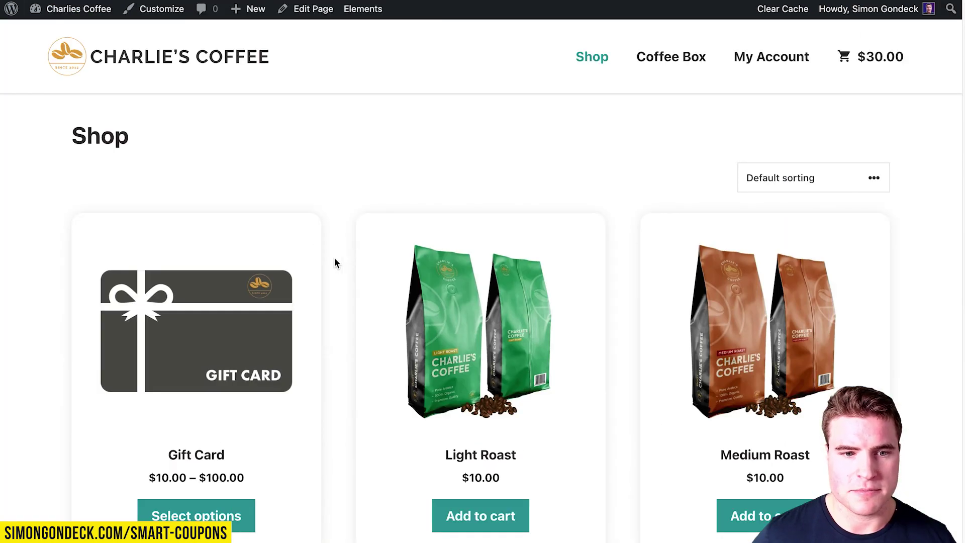
pyautogui.click(276, 323)
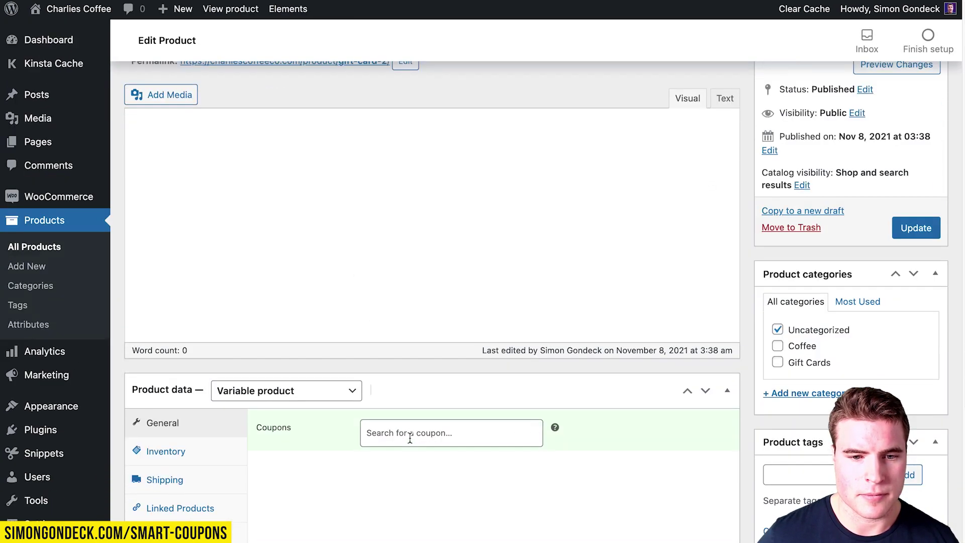
# - Attach the giftcardany coupon, update the product, and view its 10/25/50/100 amounts
pyautogui.click(409, 437)
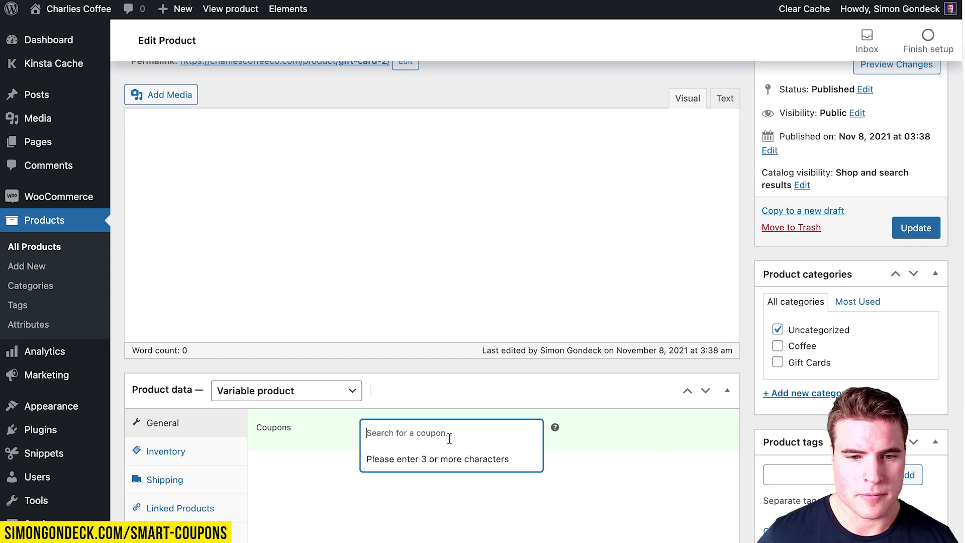
pyautogui.press('super+v')
pyautogui.click(467, 502)
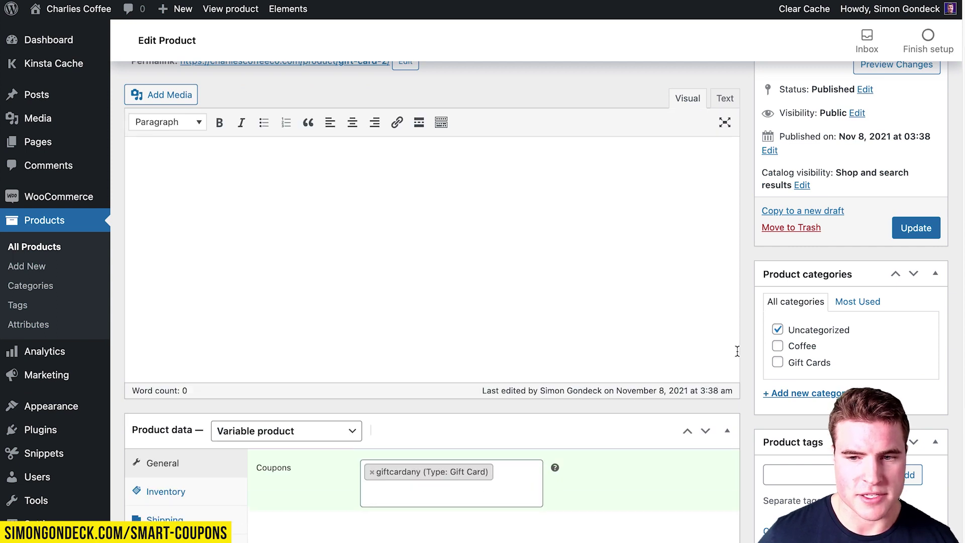
pyautogui.click(914, 229)
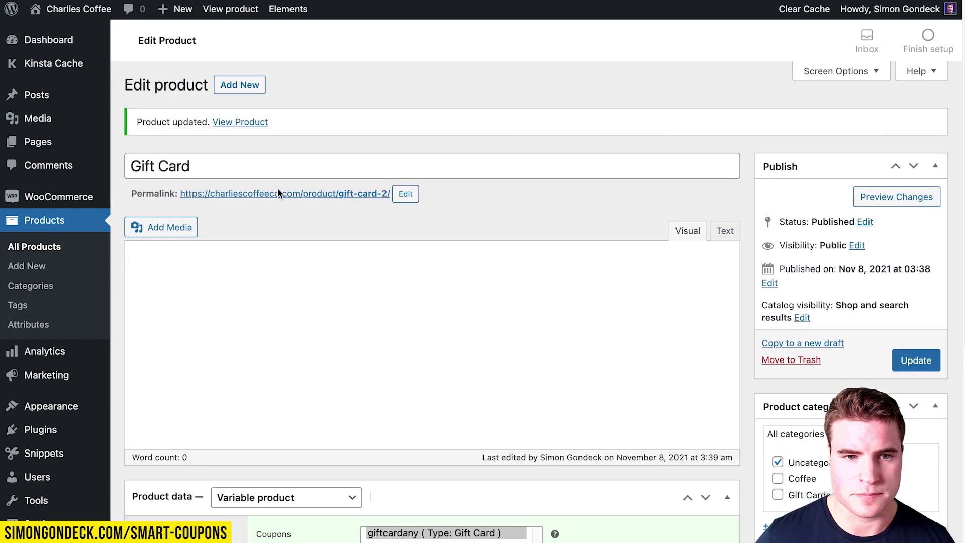
pyautogui.click(278, 192)
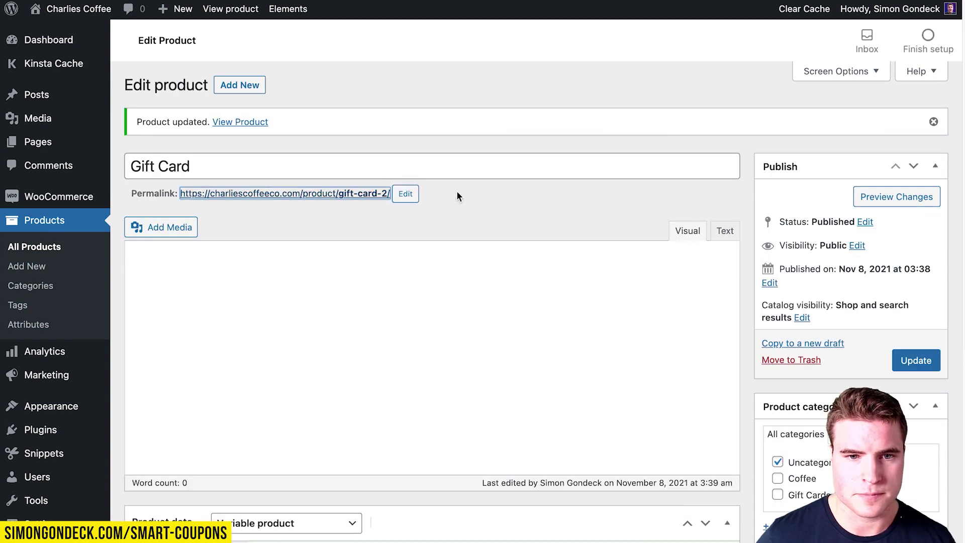
pyautogui.click(704, 200)
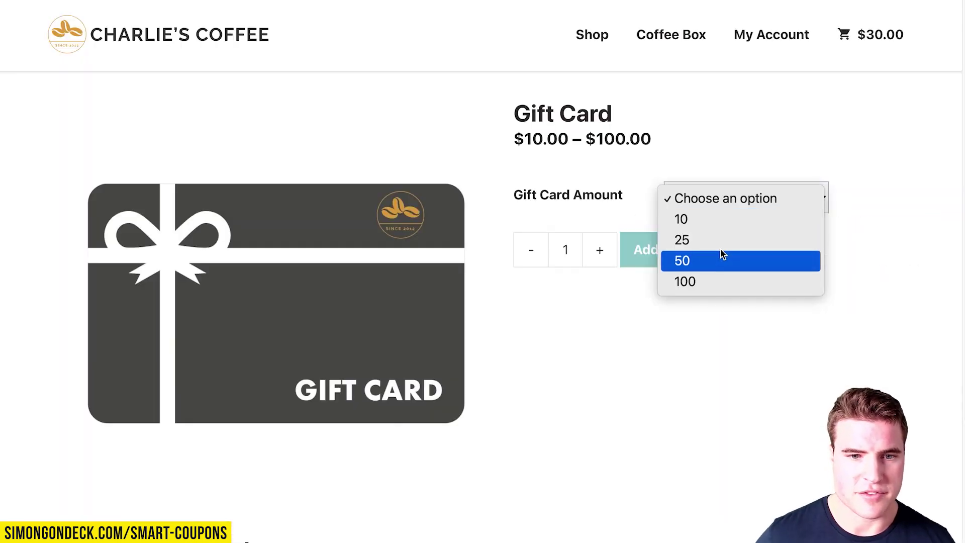
# - Add the $100 gift card to the cart
pyautogui.click(725, 259)
pyautogui.click(725, 201)
pyautogui.click(722, 219)
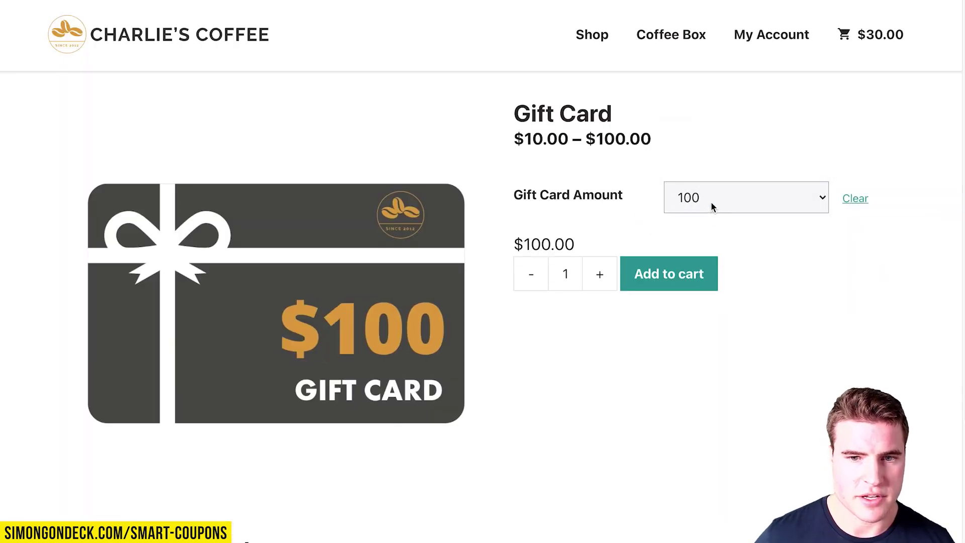
pyautogui.click(681, 282)
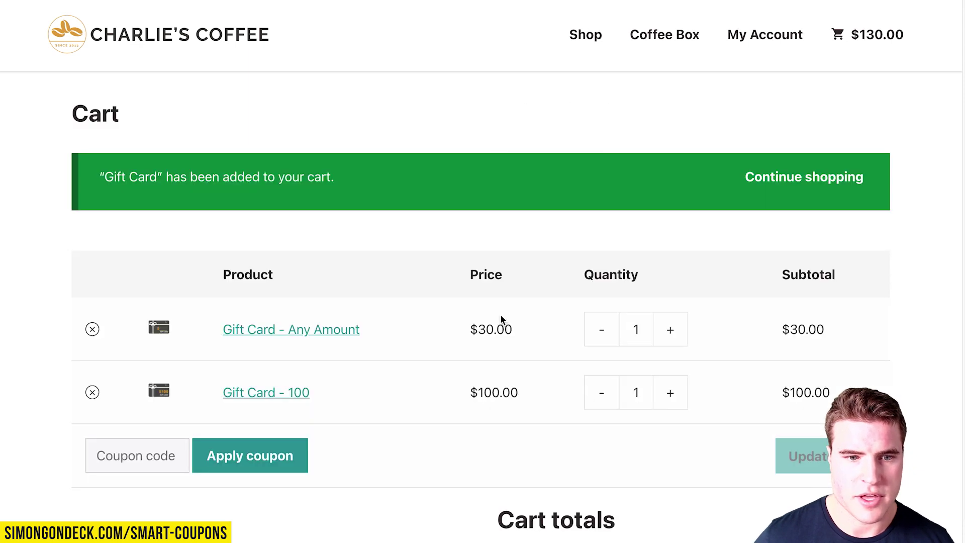
# - Remove the Gift Card - Any Amount item from the cart and proceed to checkout
pyautogui.scroll(-1, 452, 312)
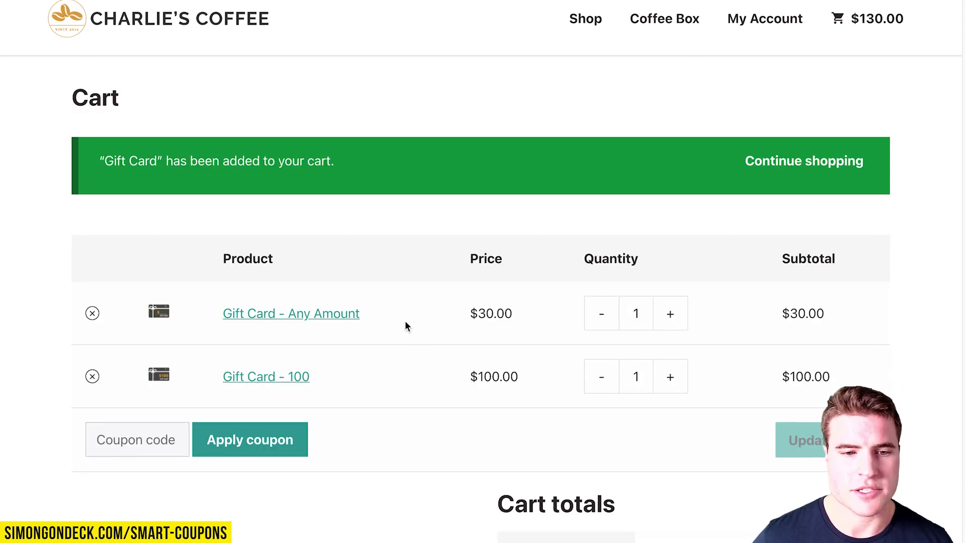
pyautogui.scroll(1, 402, 322)
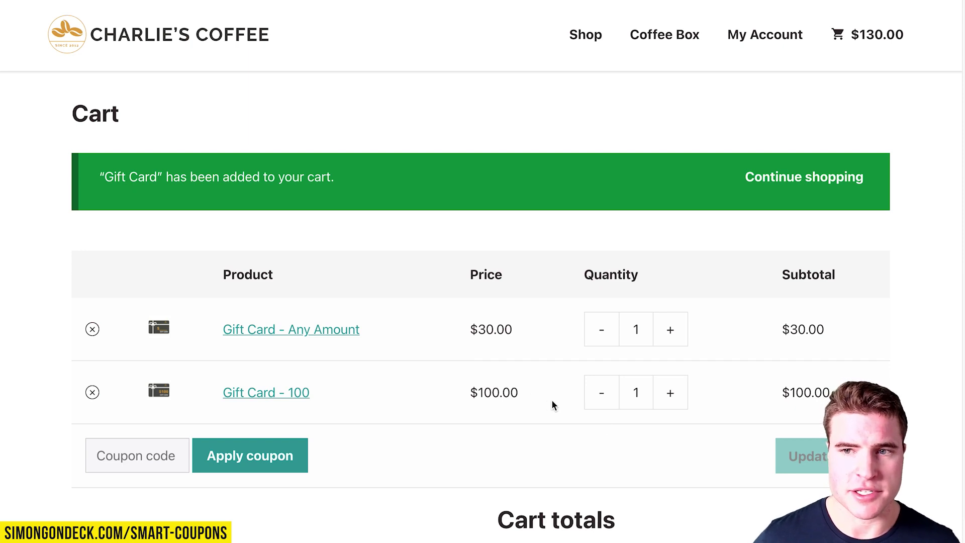
pyautogui.click(93, 330)
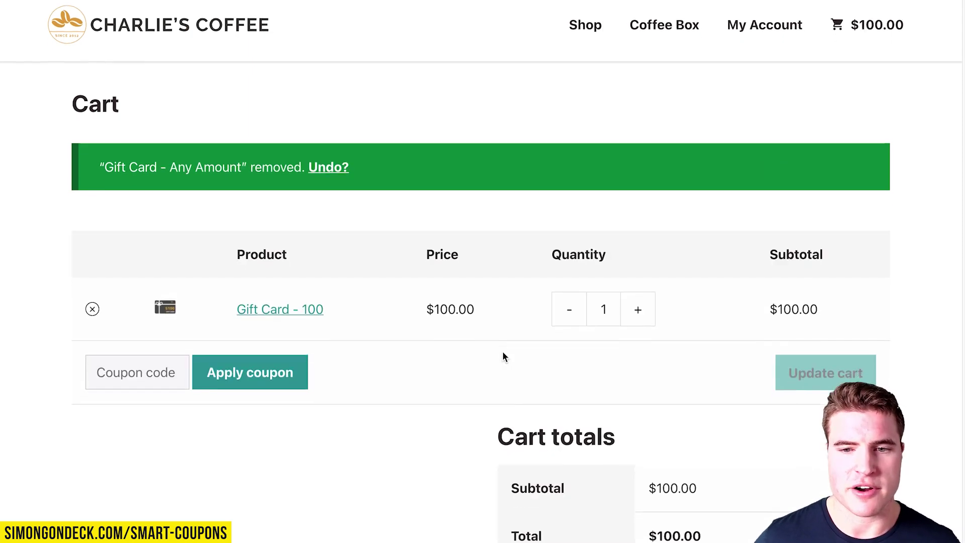
pyautogui.scroll(-2, 504, 356)
pyautogui.click(530, 505)
# - Gift the card to someone else, entering the recipient's e-mail and message 'enjoy', and place the order
pyautogui.scroll(-1, 613, 319)
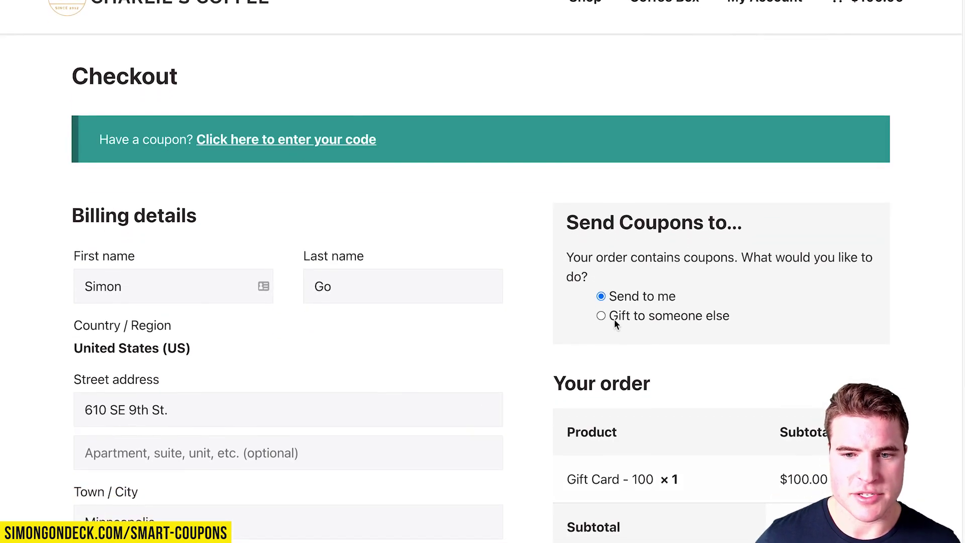
pyautogui.click(614, 318)
pyautogui.click(626, 393)
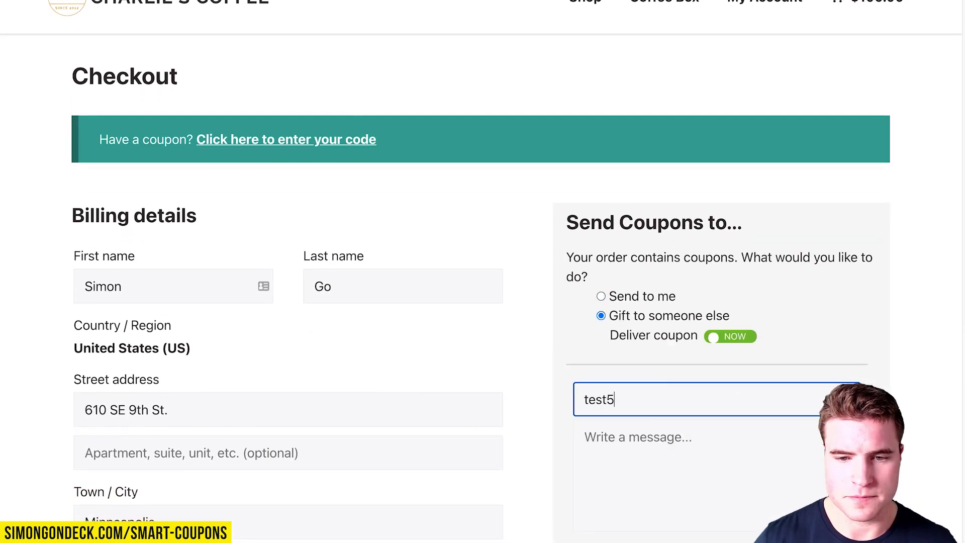
pyautogui.press('Tab')
pyautogui.write('enjoy')
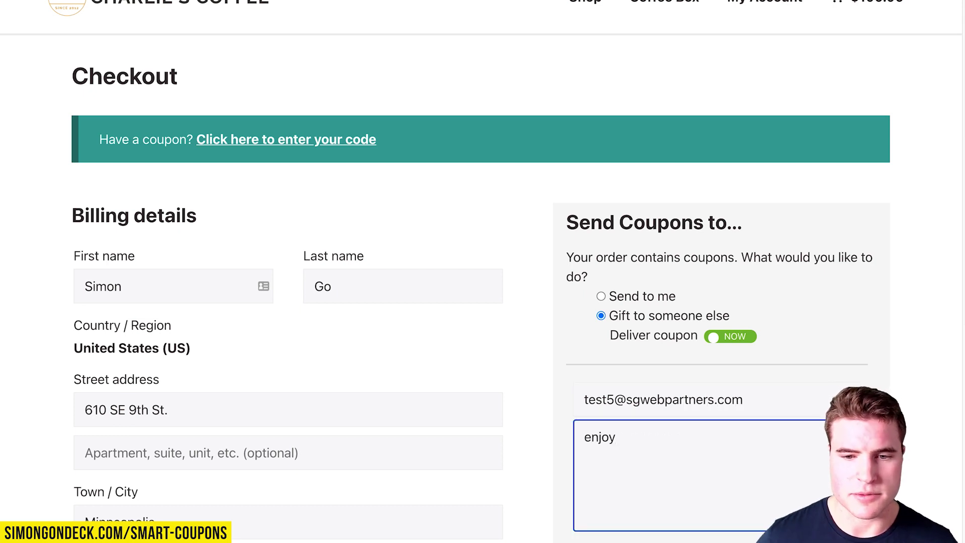
pyautogui.scroll(-15, 618, 432)
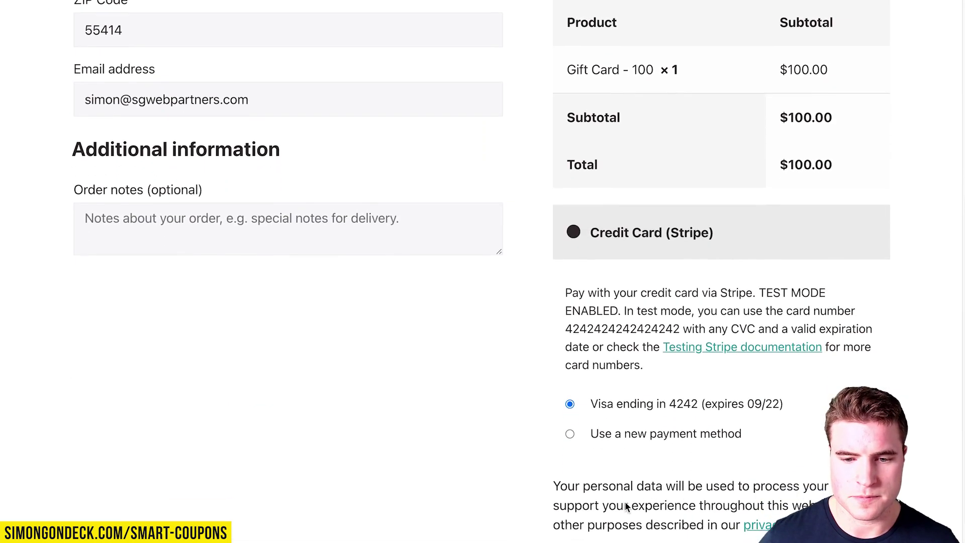
pyautogui.click(621, 502)
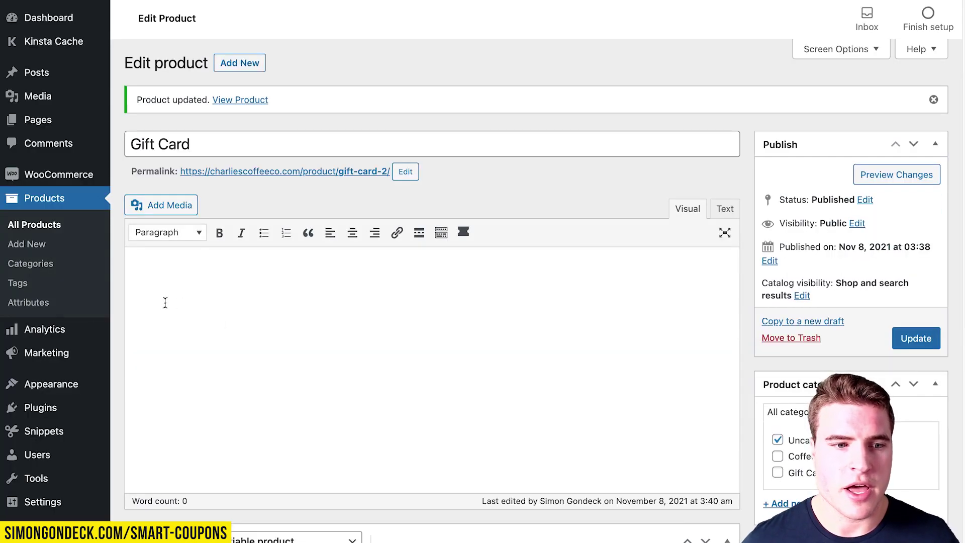
# - Open the new gift card order from the WooCommerce orders list
pyautogui.moveTo(112, 181)
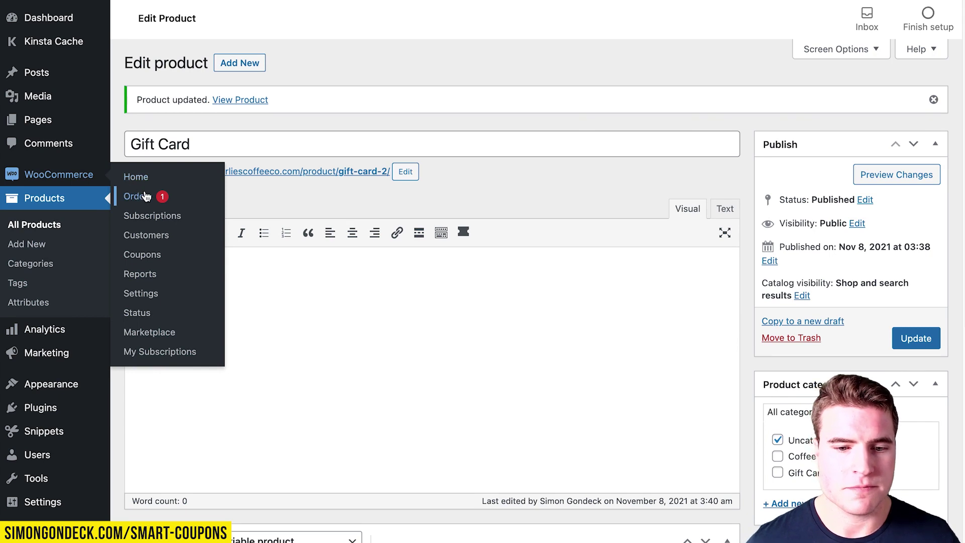
pyautogui.click(214, 197)
pyautogui.click(211, 190)
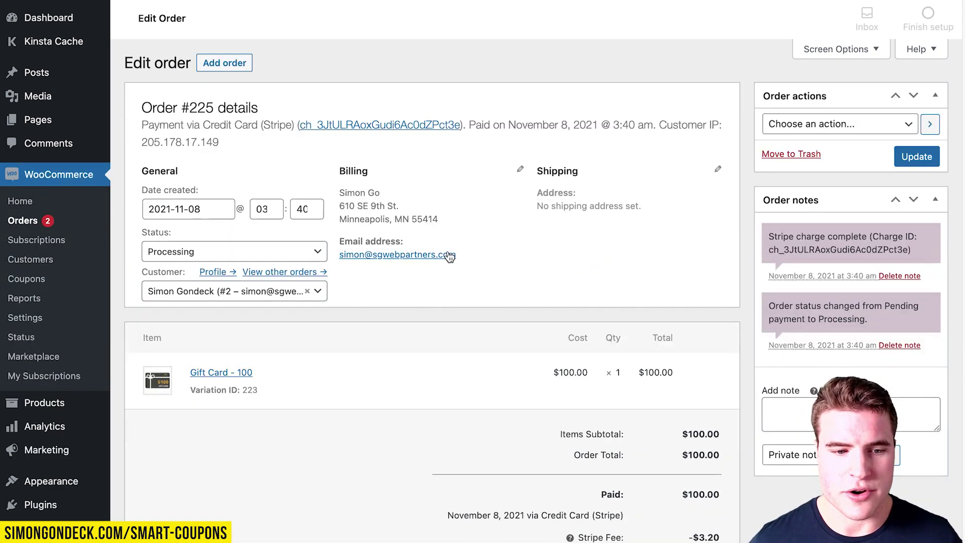
# - Reveal the generated $100 coupon's sender, receiver and message details
pyautogui.scroll(-3, 422, 273)
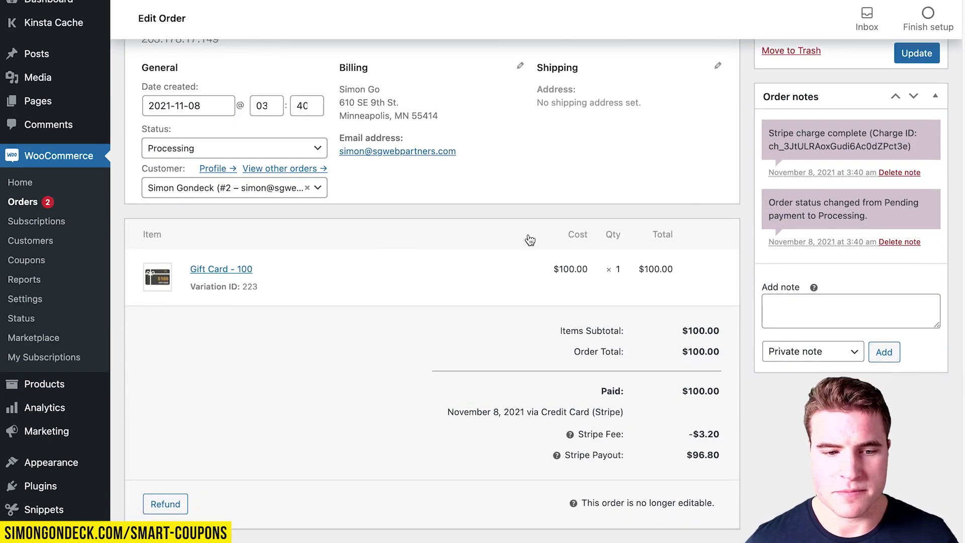
pyautogui.scroll(-8, 528, 239)
pyautogui.scroll(-3, 529, 266)
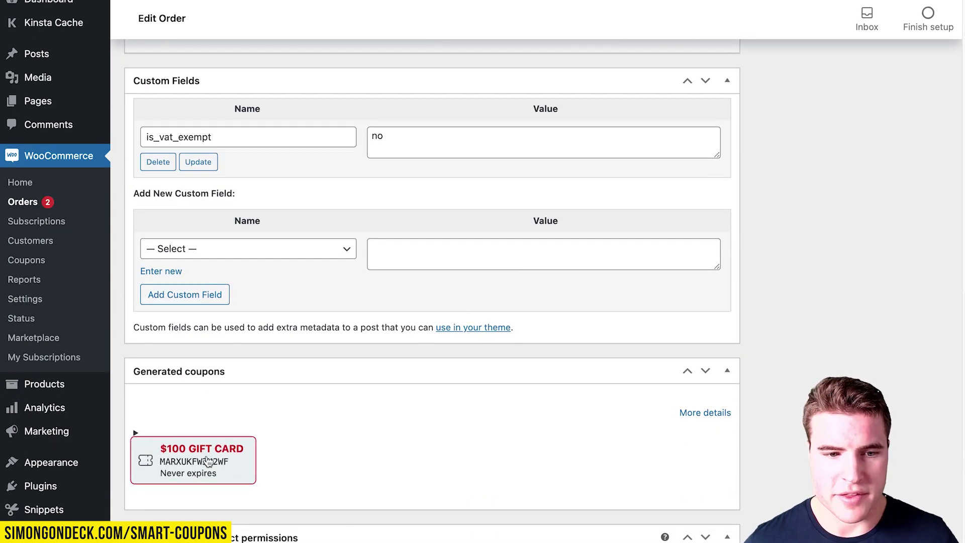
pyautogui.click(684, 413)
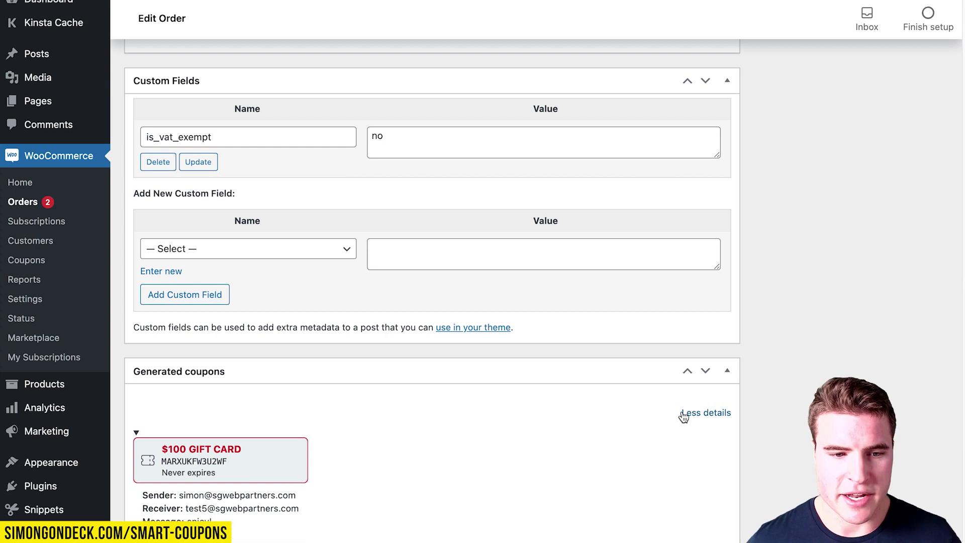
pyautogui.scroll(-1, 402, 432)
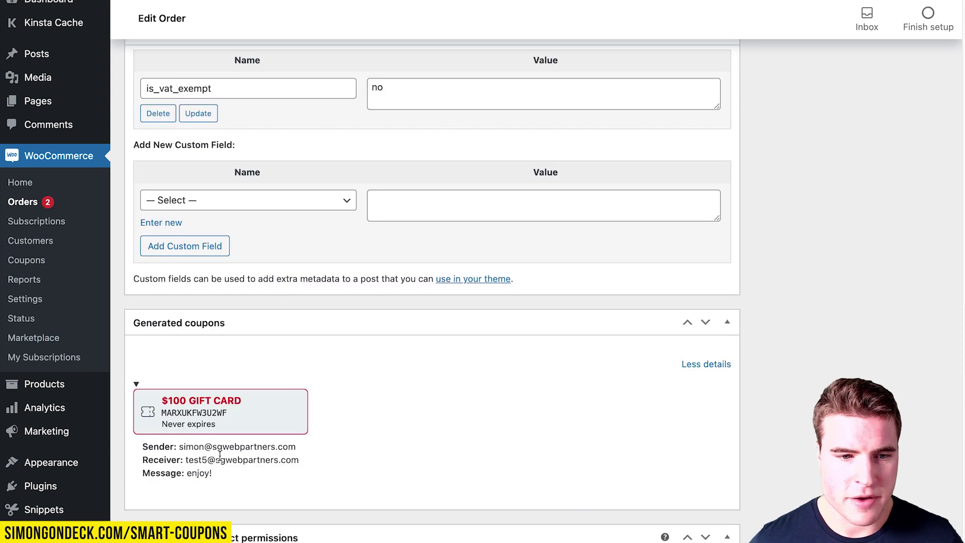
pyautogui.scroll(3, 247, 422)
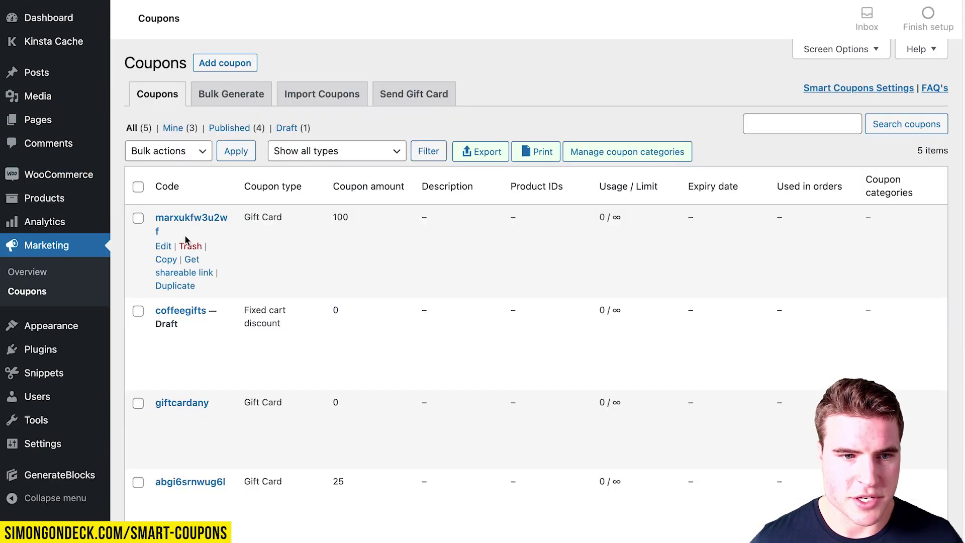
# - Check the new gift card coupon's usage restrictions, with allowed emails limited to the recipient
pyautogui.moveTo(176, 235); pyautogui.dragTo(155, 217)
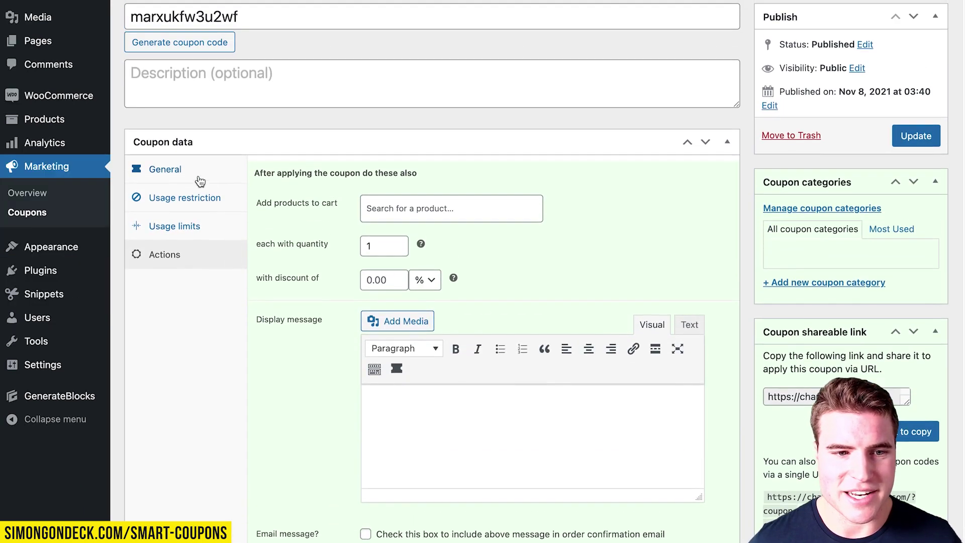
pyautogui.click(205, 199)
pyautogui.scroll(-1, 209, 223)
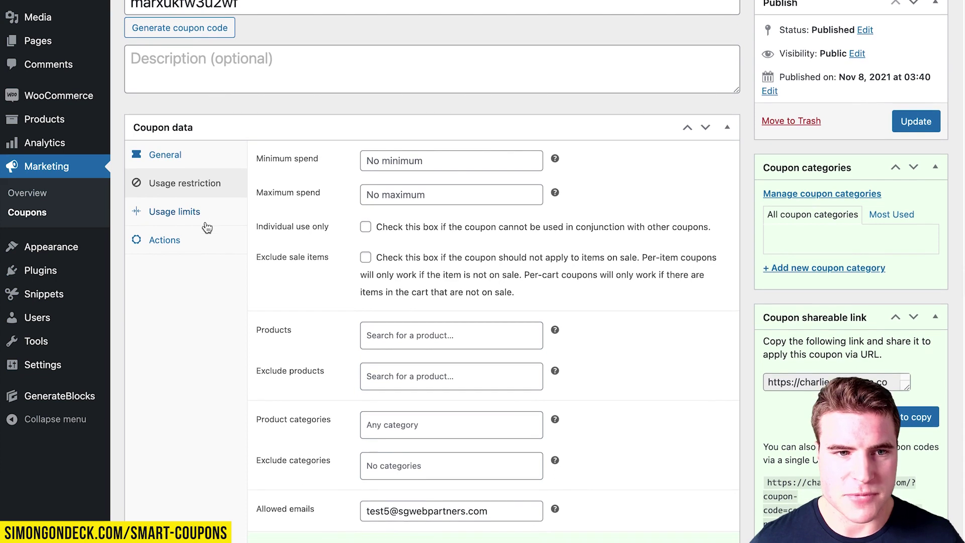
pyautogui.scroll(-1, 289, 271)
pyautogui.scroll(1, 289, 272)
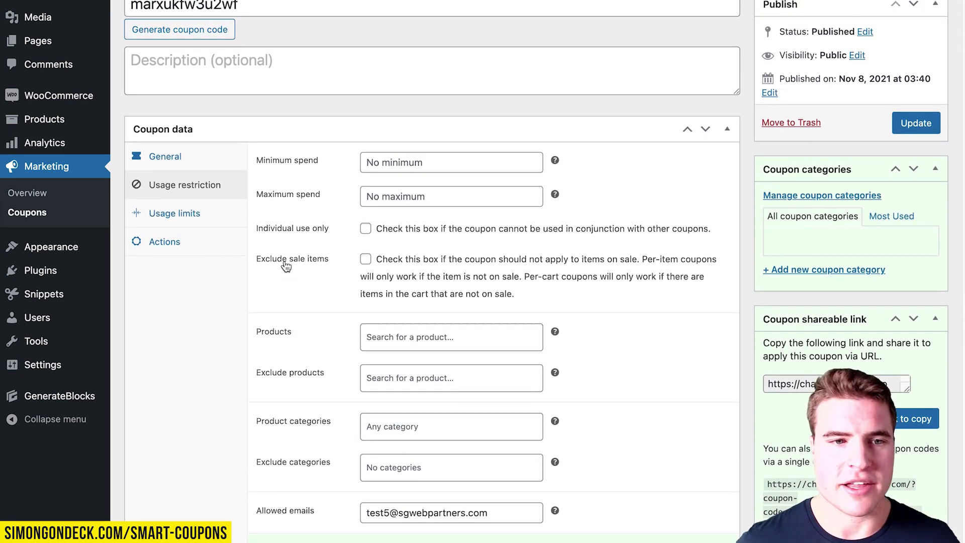
pyautogui.scroll(1, 286, 266)
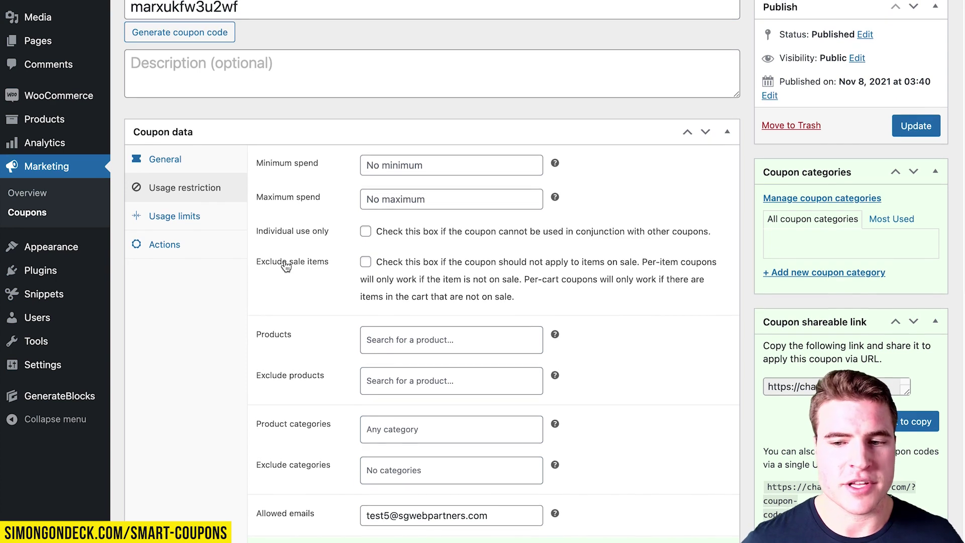
pyautogui.scroll(-1, 286, 266)
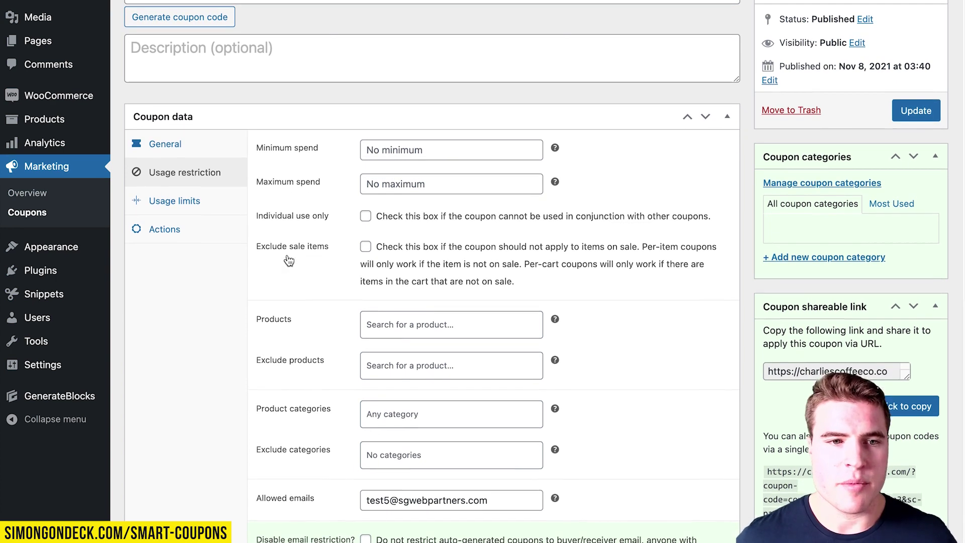
pyautogui.scroll(-1, 287, 256)
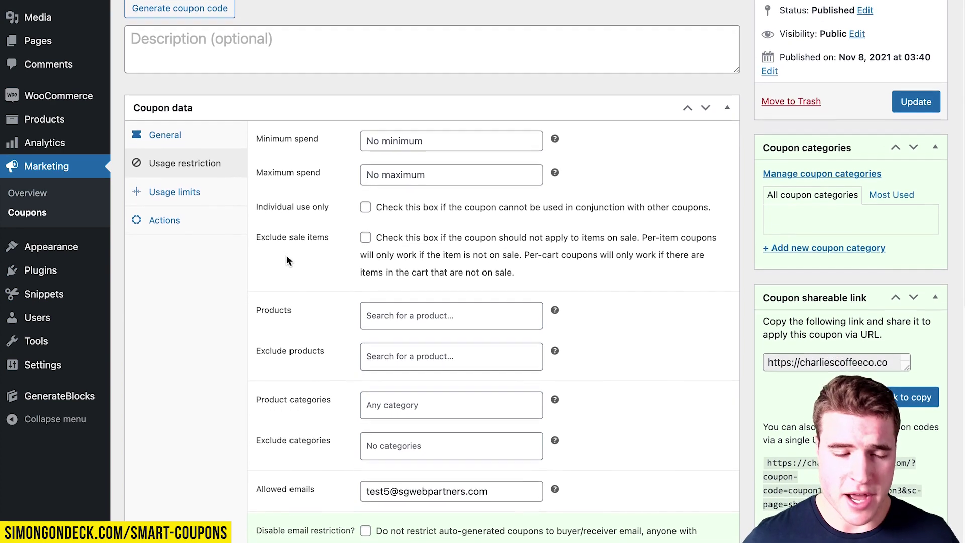
pyautogui.scroll(-1, 299, 279)
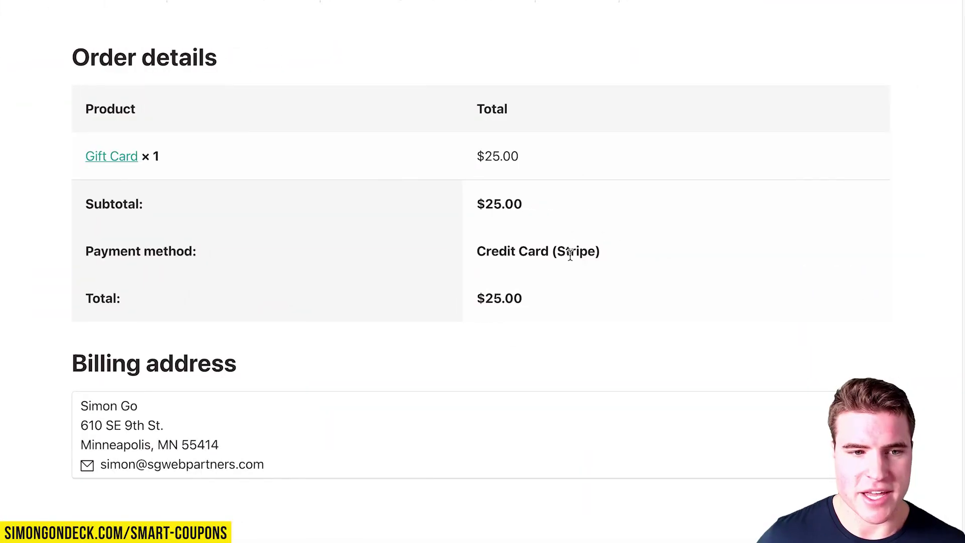
# - Open the Charlie's Coffee coupon email and display its images, showing the $100.00 gift card
pyautogui.scroll(3, 571, 260)
pyautogui.scroll(1, 571, 260)
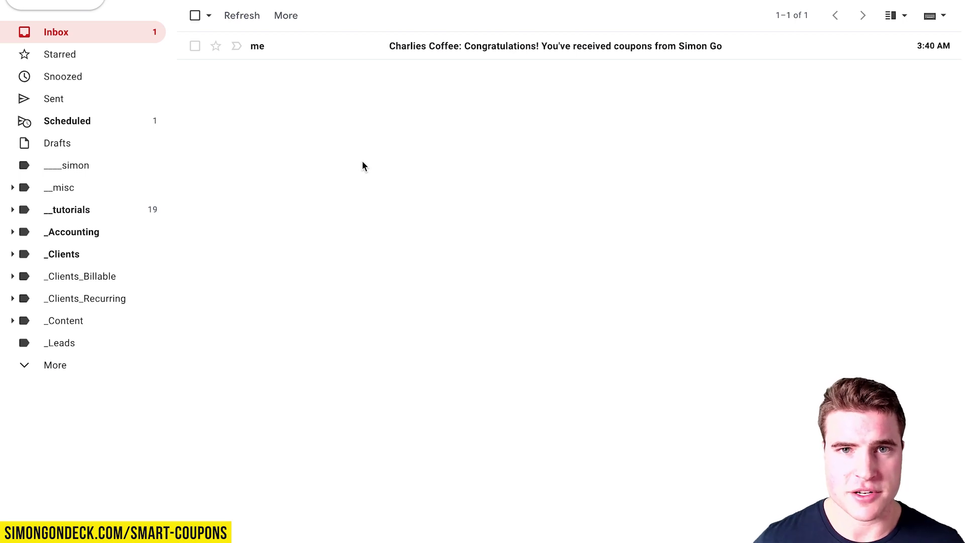
pyautogui.click(367, 52)
pyautogui.click(419, 96)
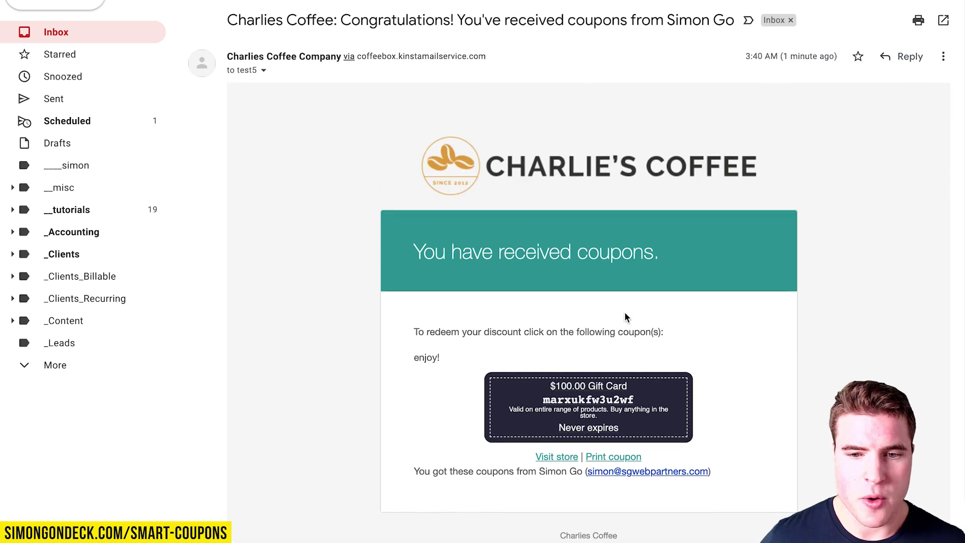
pyautogui.scroll(-1, 625, 315)
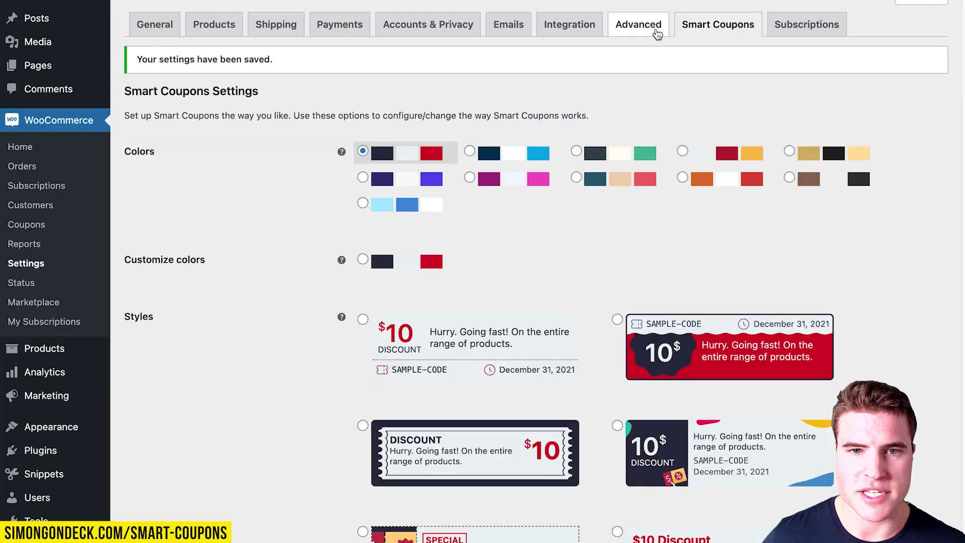
# - Show the Emails settings and open the Smart Coupons Acknowledgement email
pyautogui.click(508, 25)
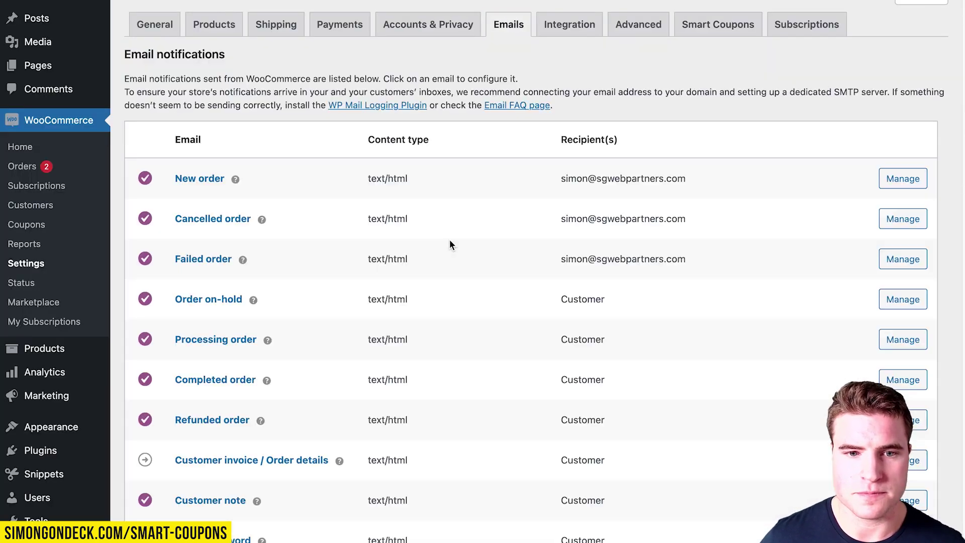
pyautogui.scroll(-10, 583, 247)
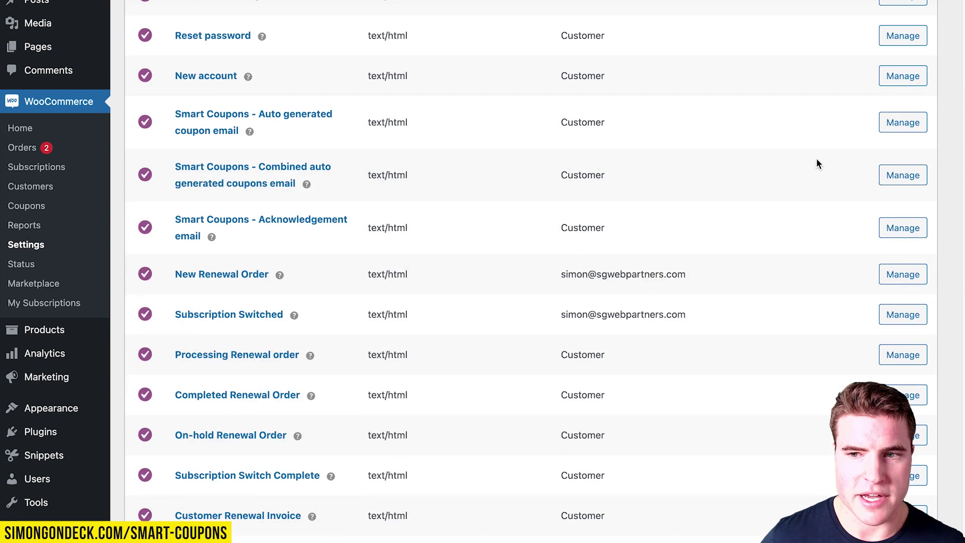
pyautogui.click(905, 228)
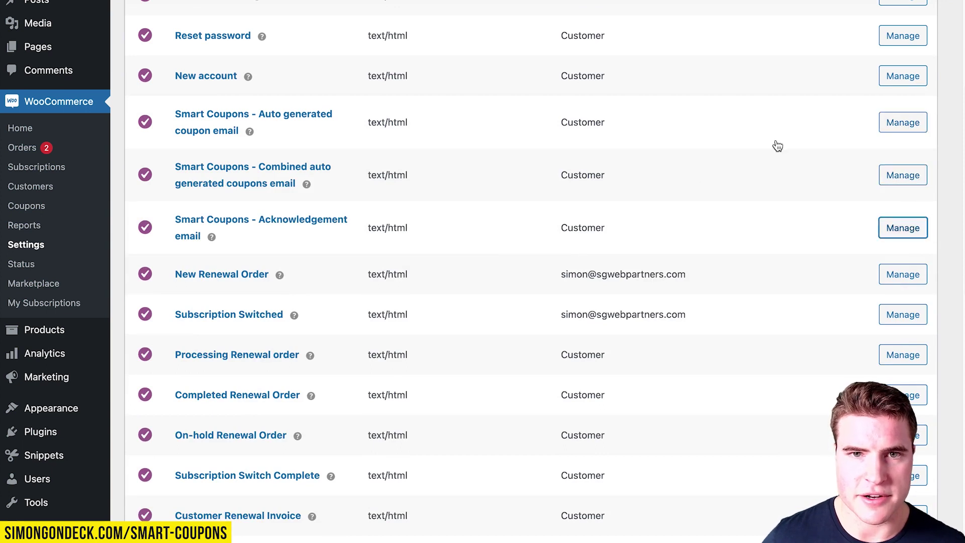